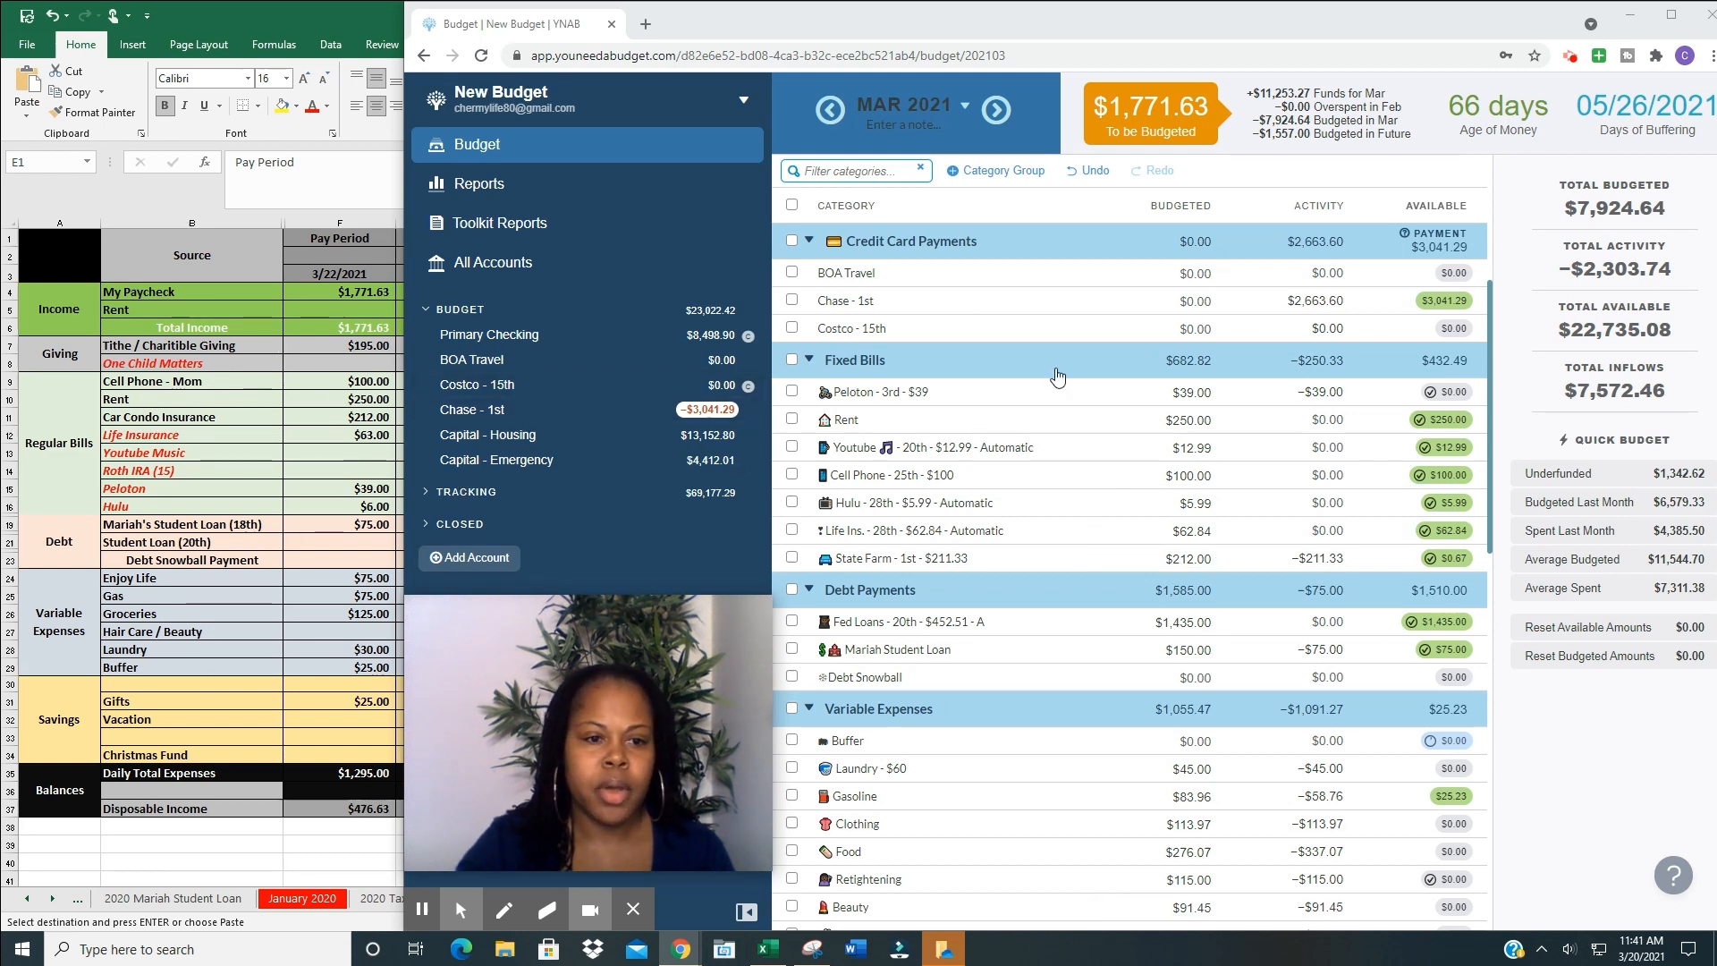
# - Add $195 to the March budgeted amount for Tithe / Charitable Giving and collapse the Giving group
pyautogui.click(1208, 277)
pyautogui.scroll(4, 1252, 313)
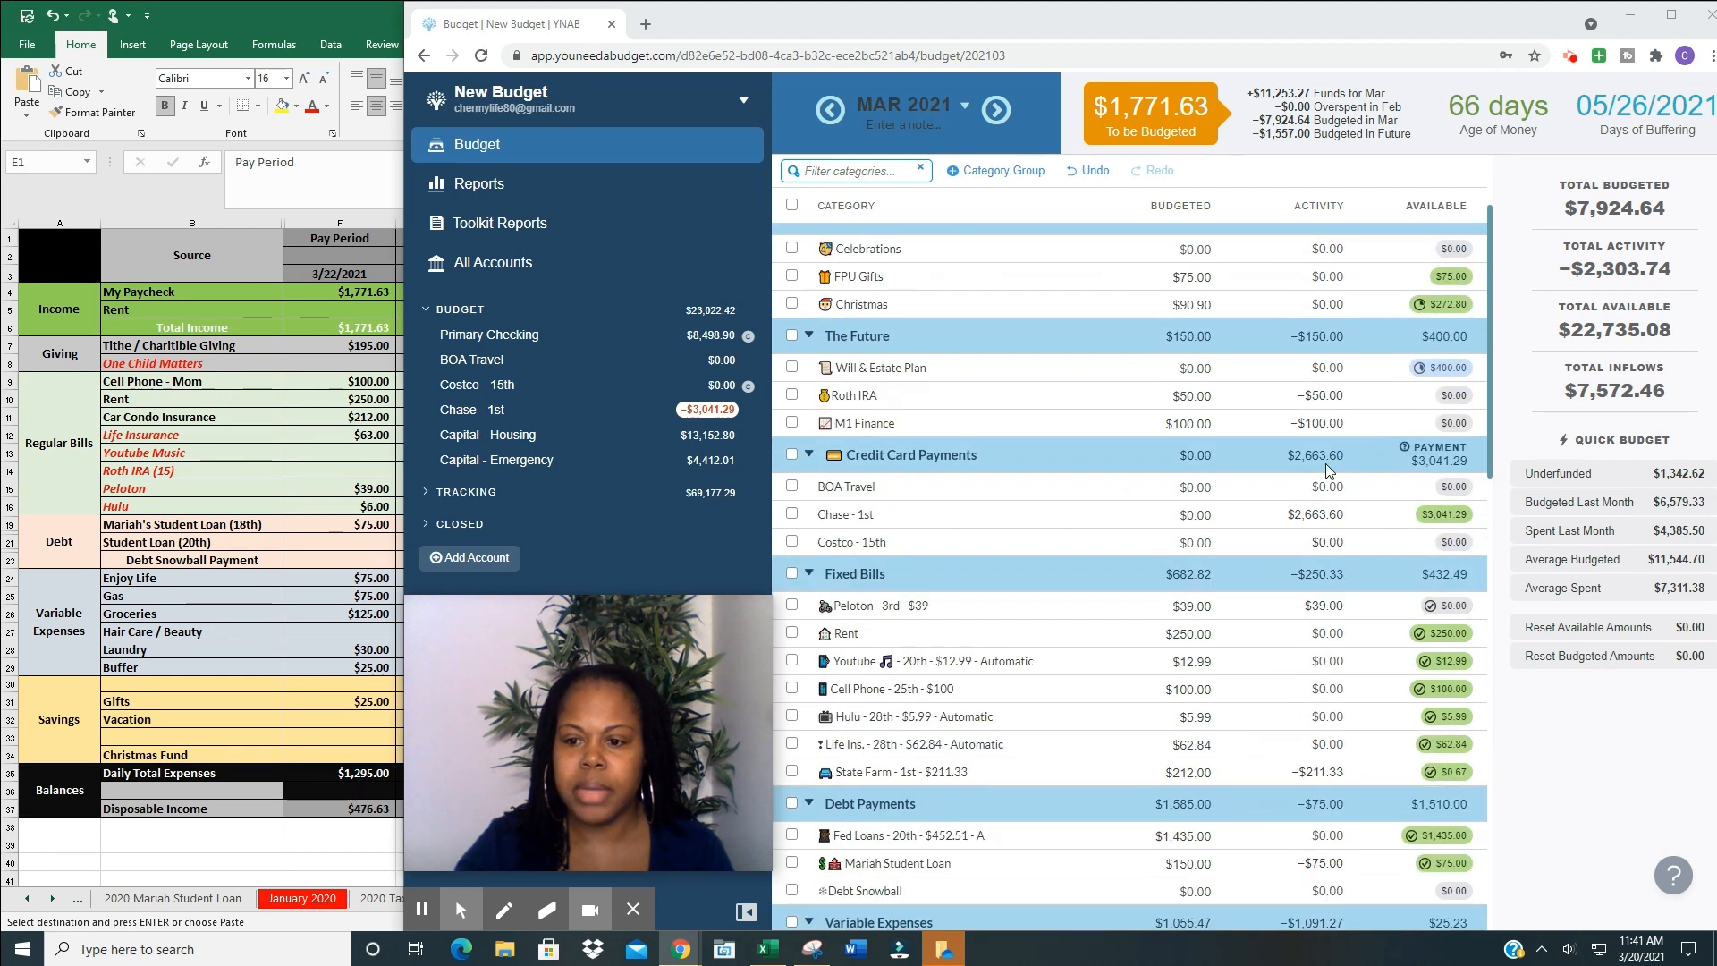
pyautogui.click(1204, 275)
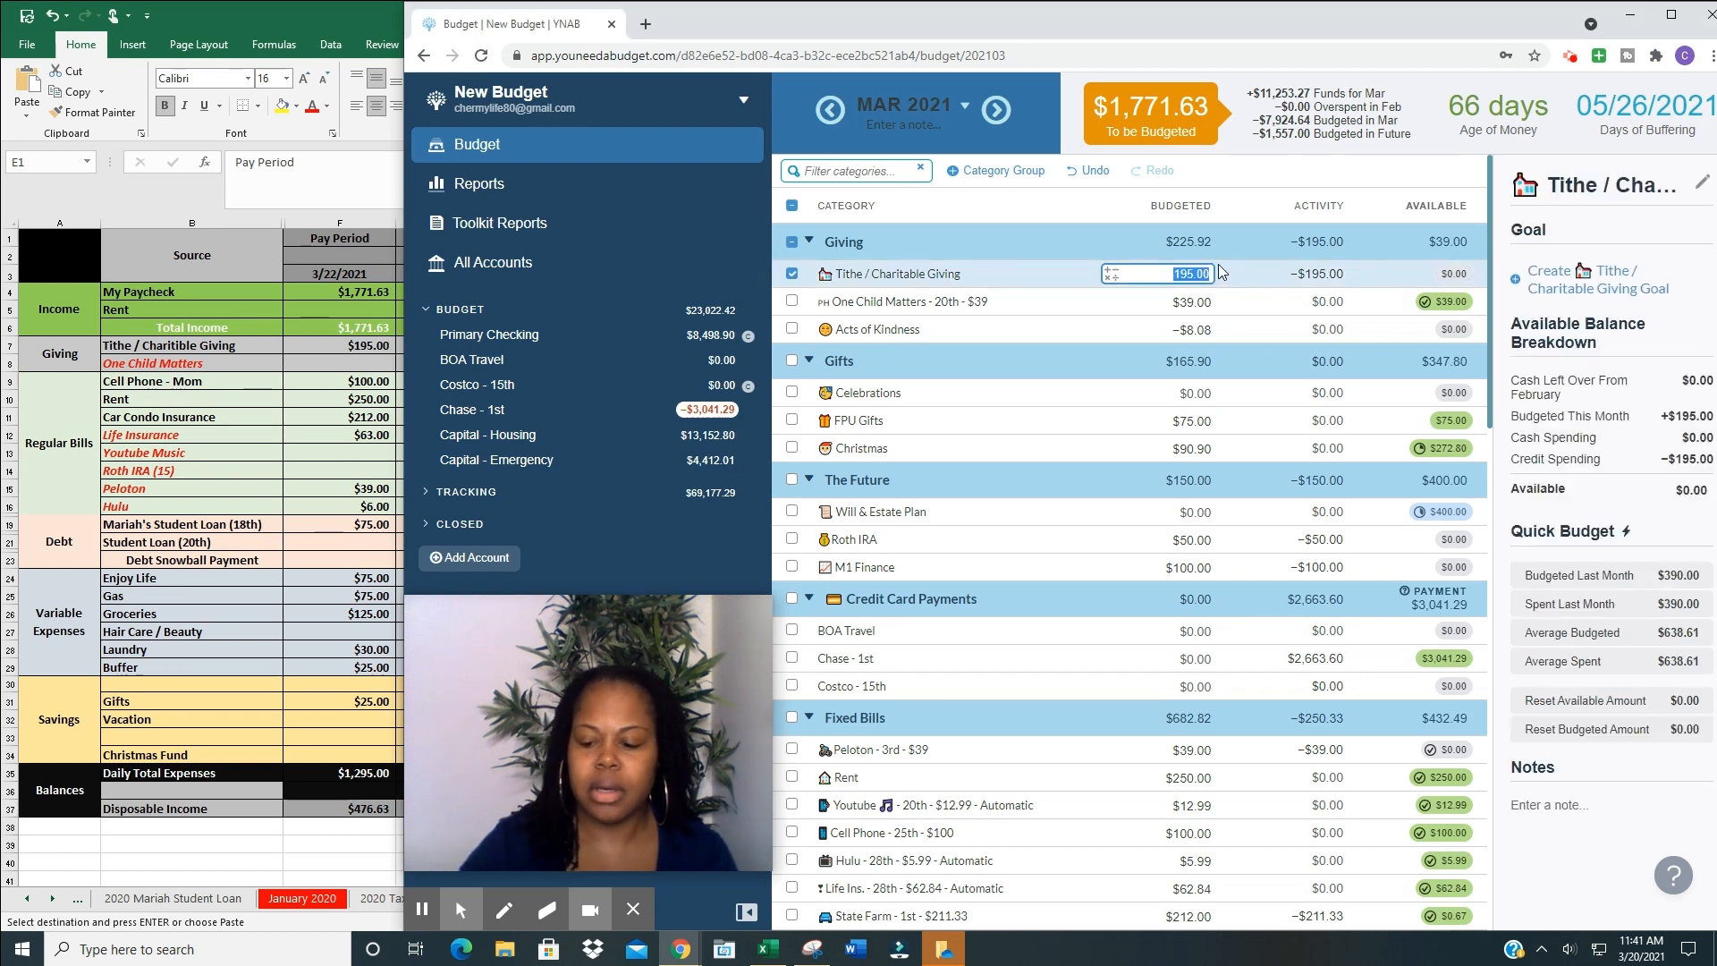
pyautogui.write('+195')
pyautogui.press('Return')
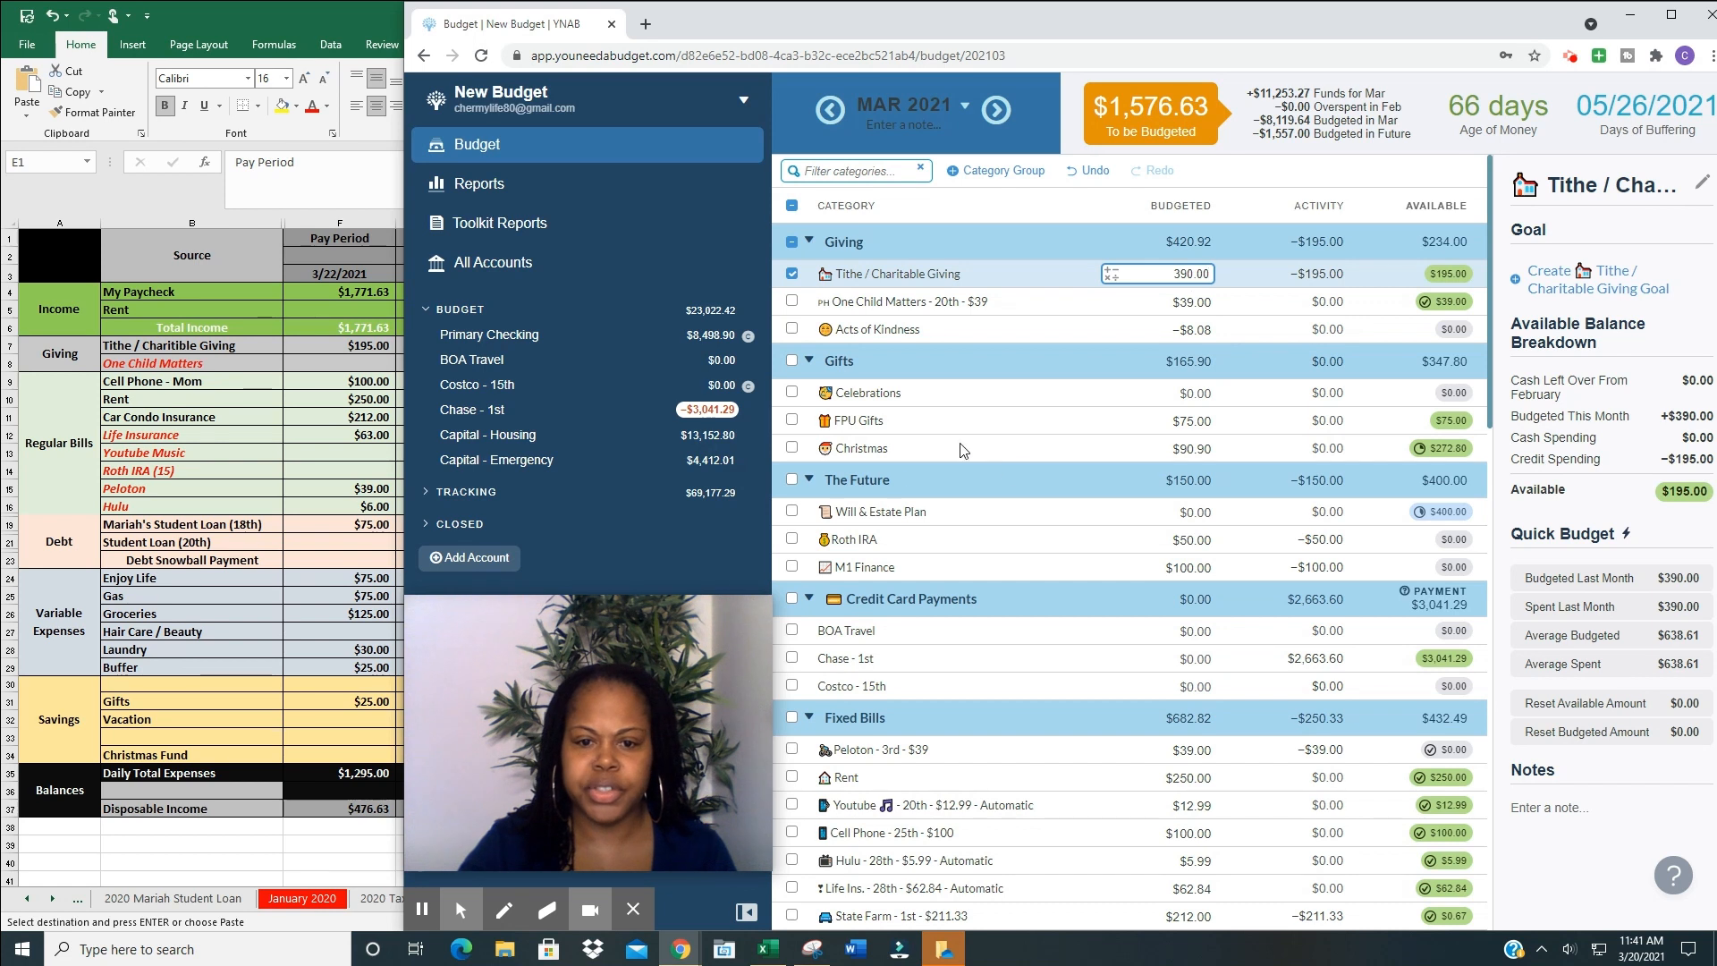
pyautogui.click(809, 242)
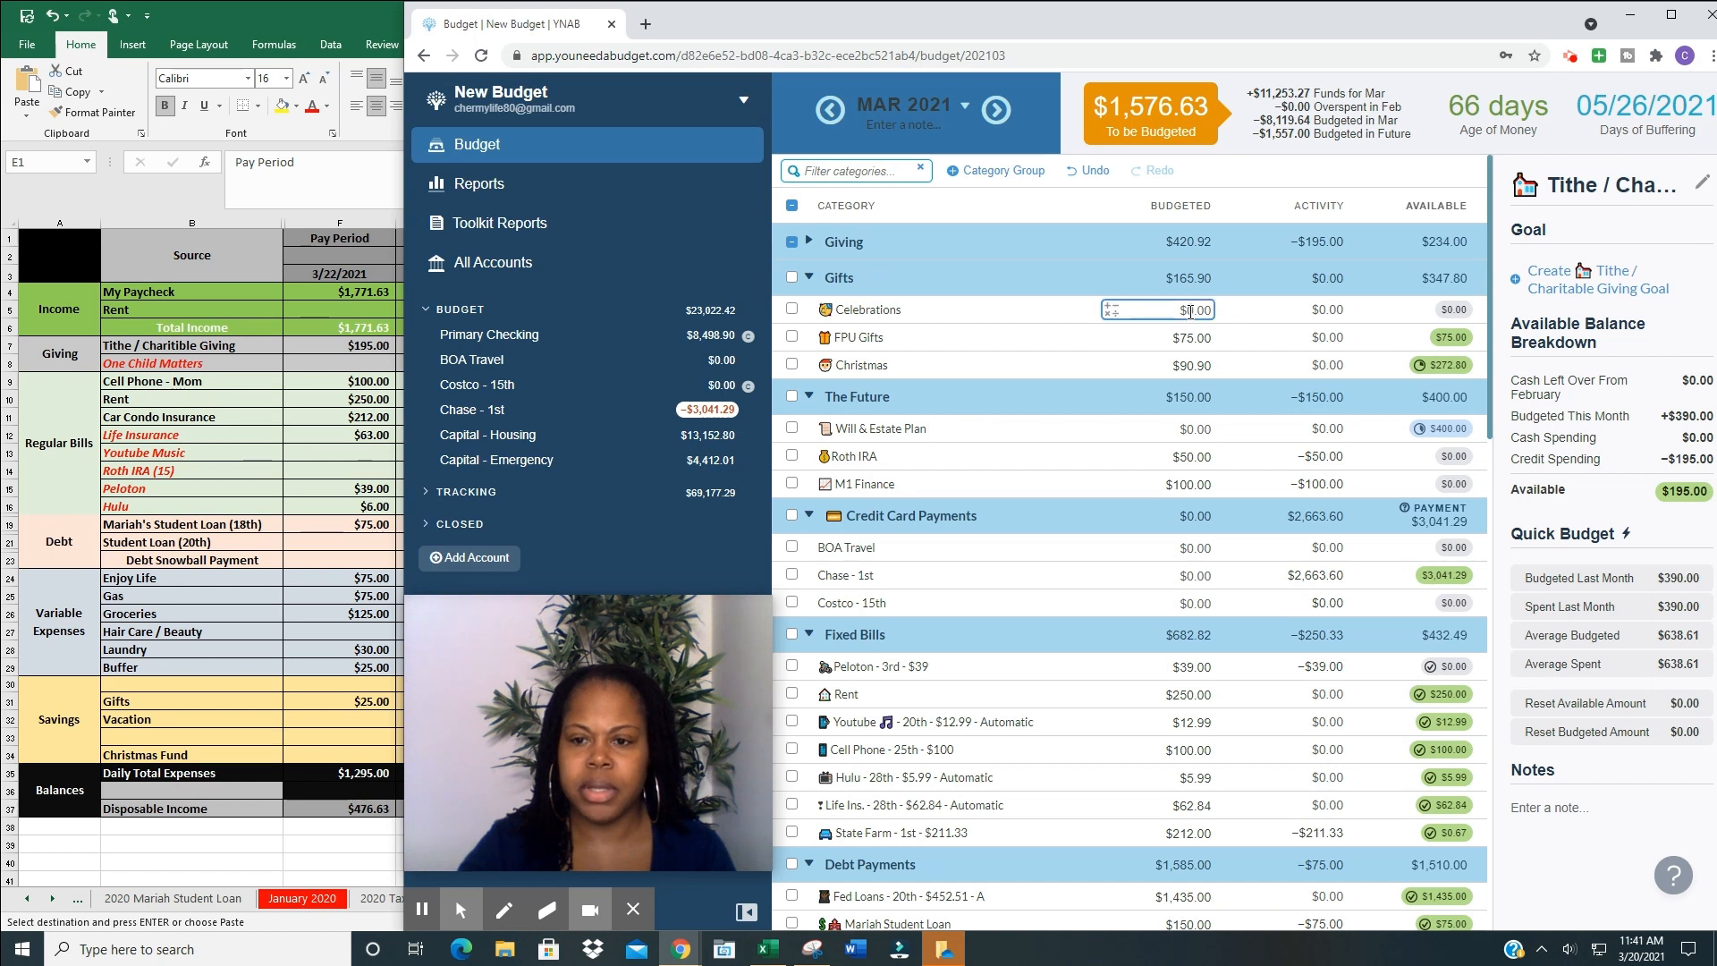
# - Budget $25 for Celebrations in March, and collapse the Gifts, The Future and Credit Card Payments groups
pyautogui.click(1203, 309)
pyautogui.write('25')
pyautogui.click(809, 277)
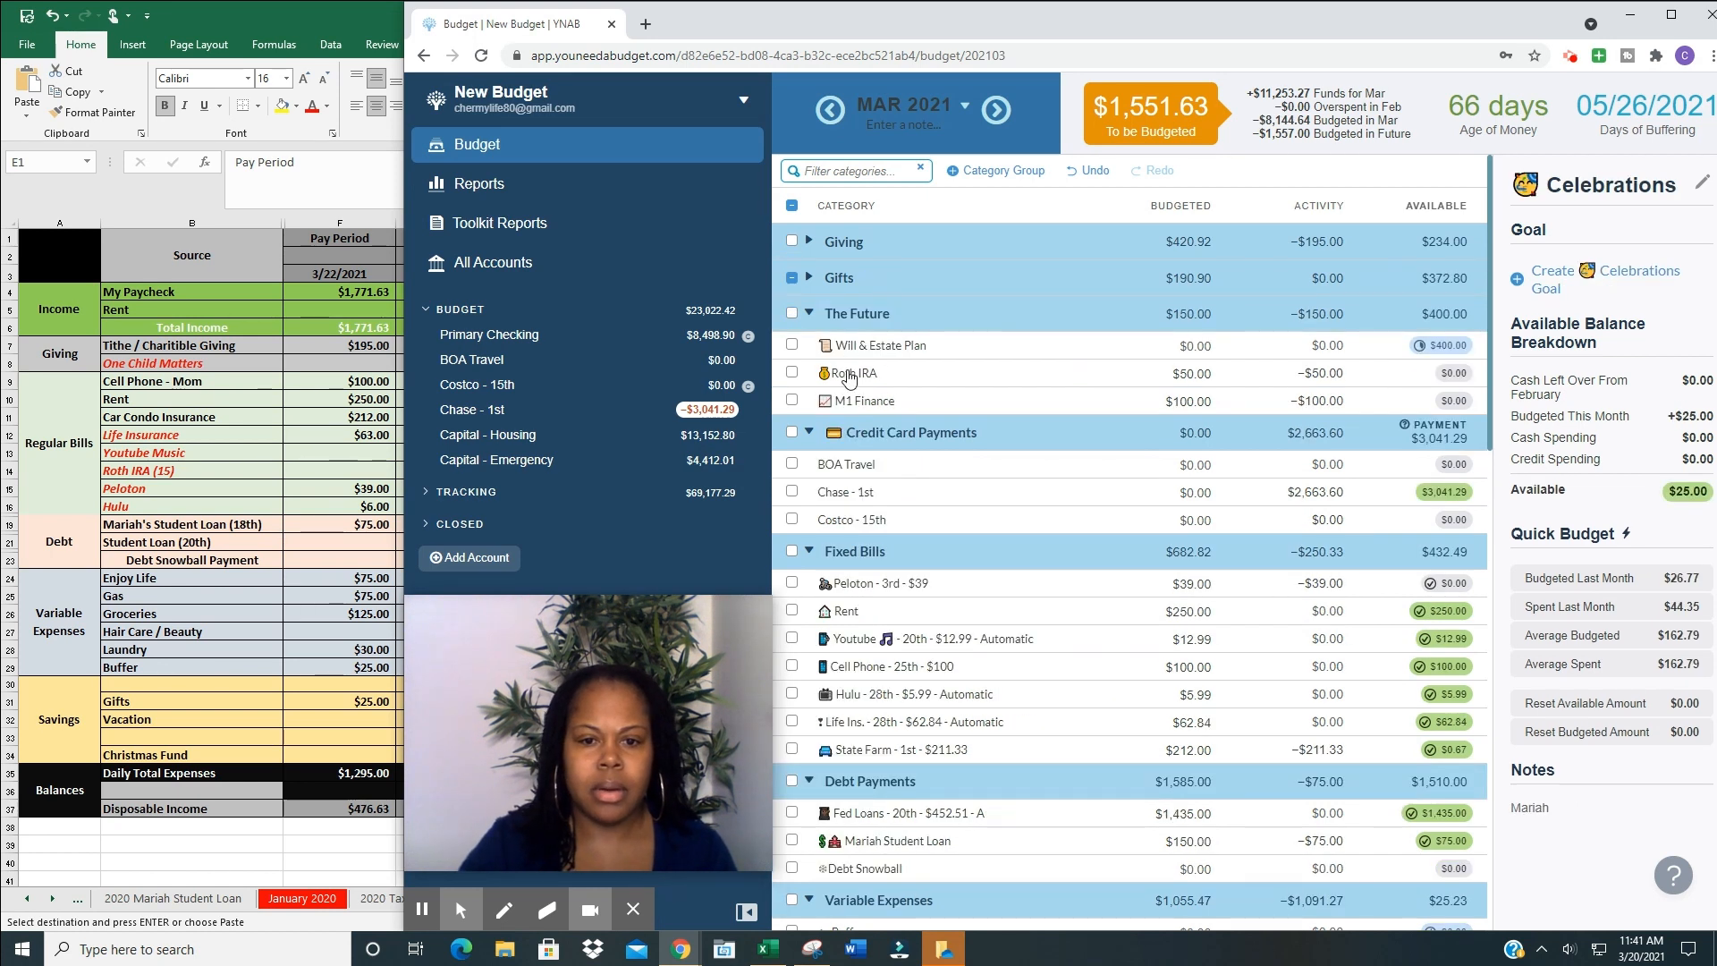
pyautogui.click(809, 313)
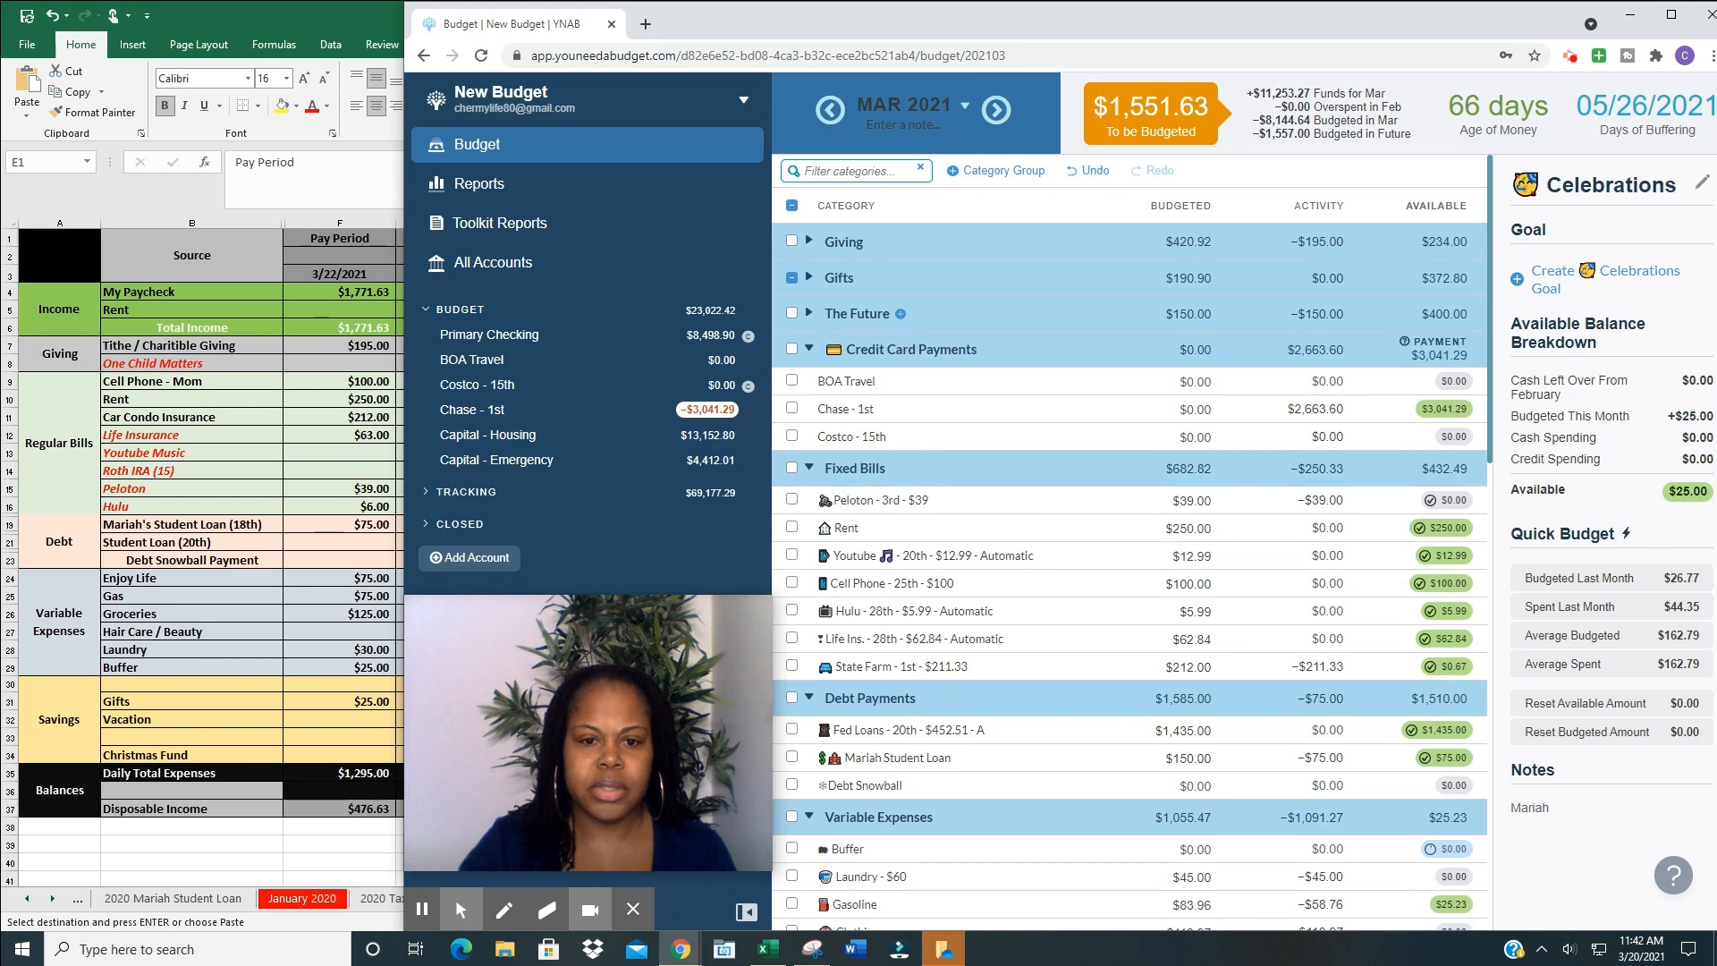
pyautogui.click(809, 348)
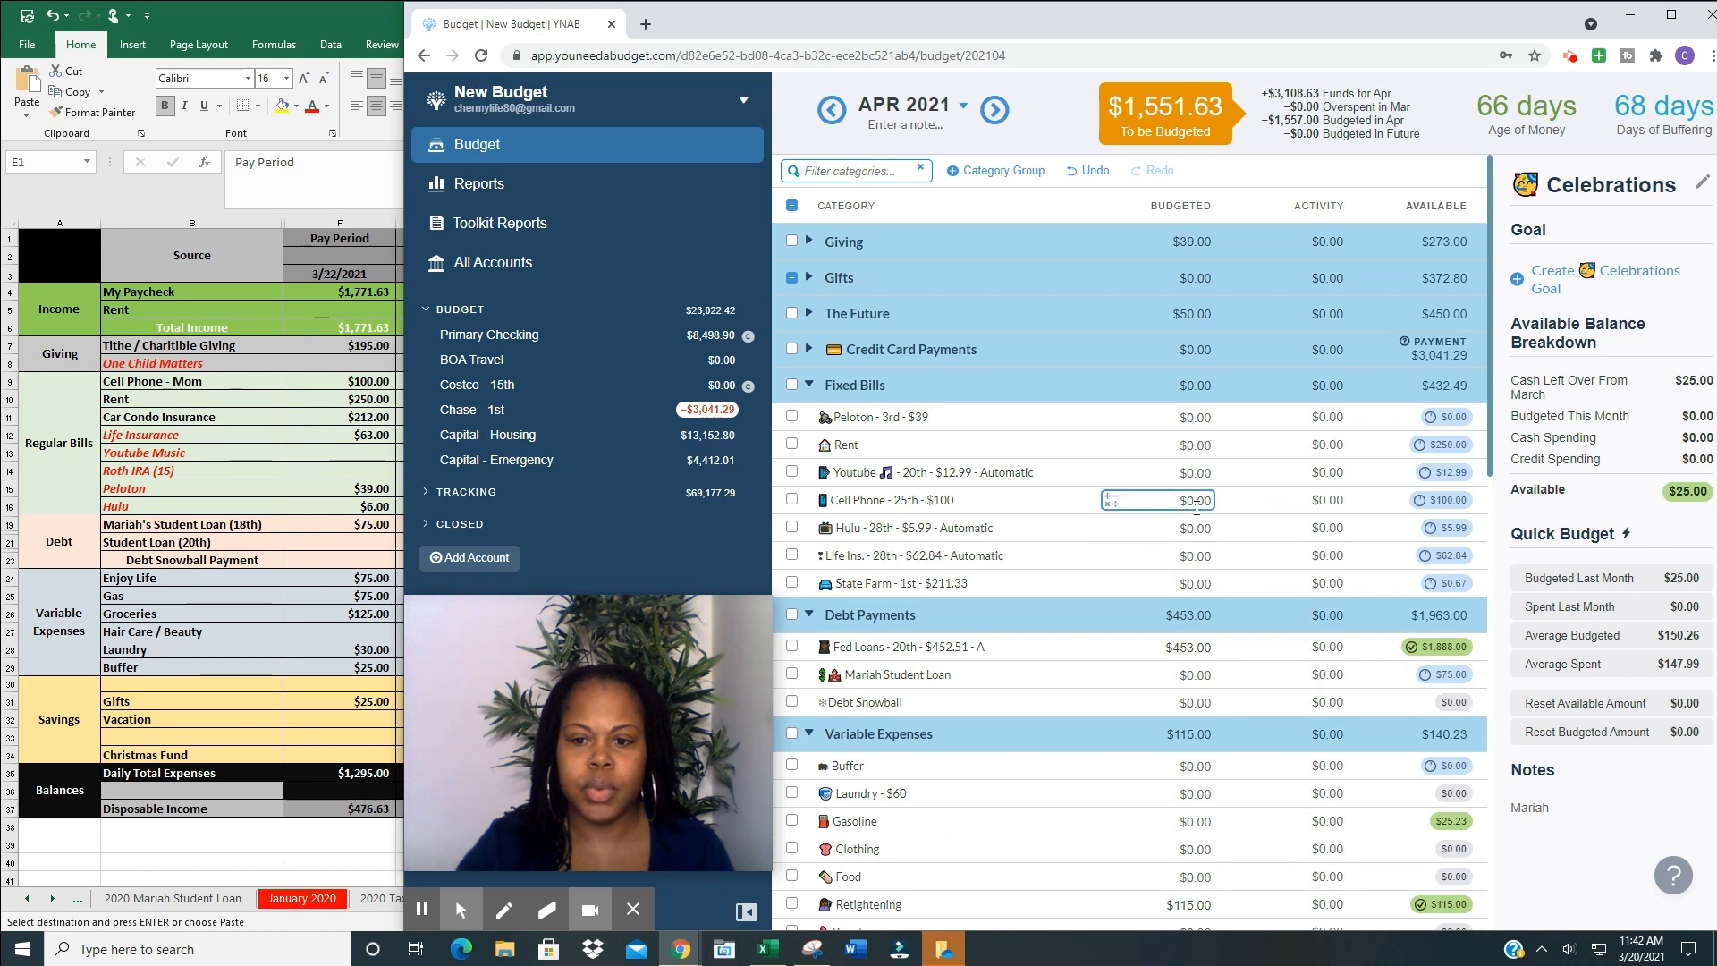
# - Budget $100 for the Cell Phone category under Fixed Bills in April 2021
pyautogui.click(1199, 502)
pyautogui.write('100')
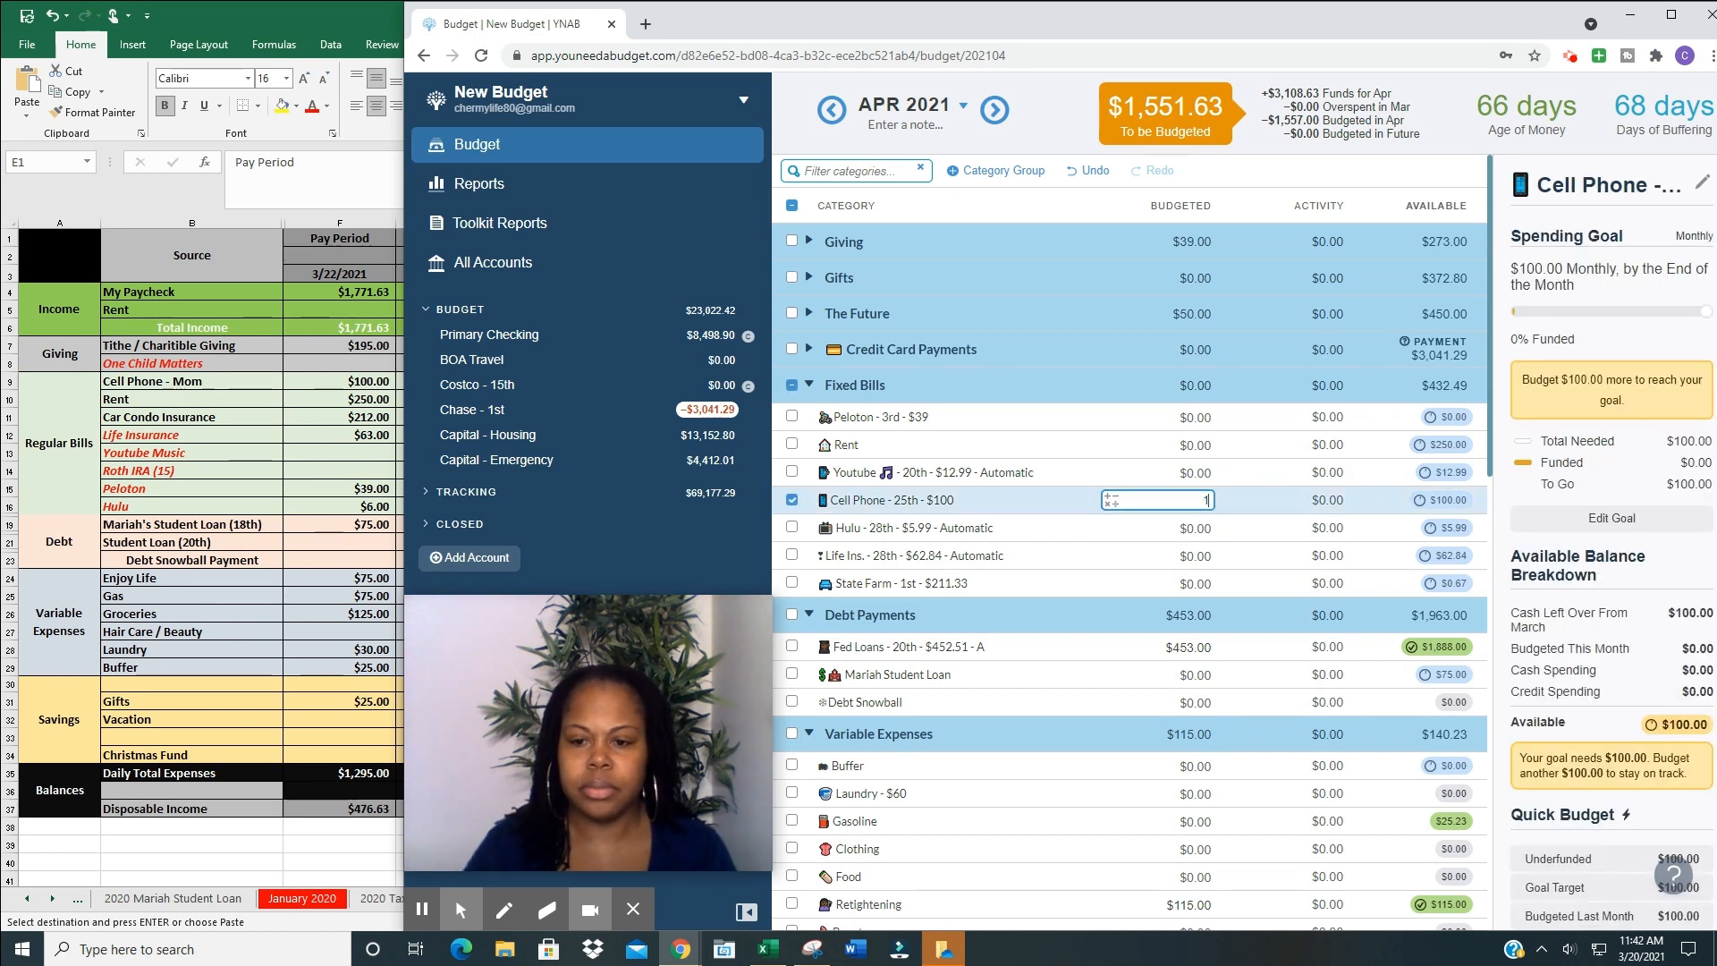
pyautogui.press('Return')
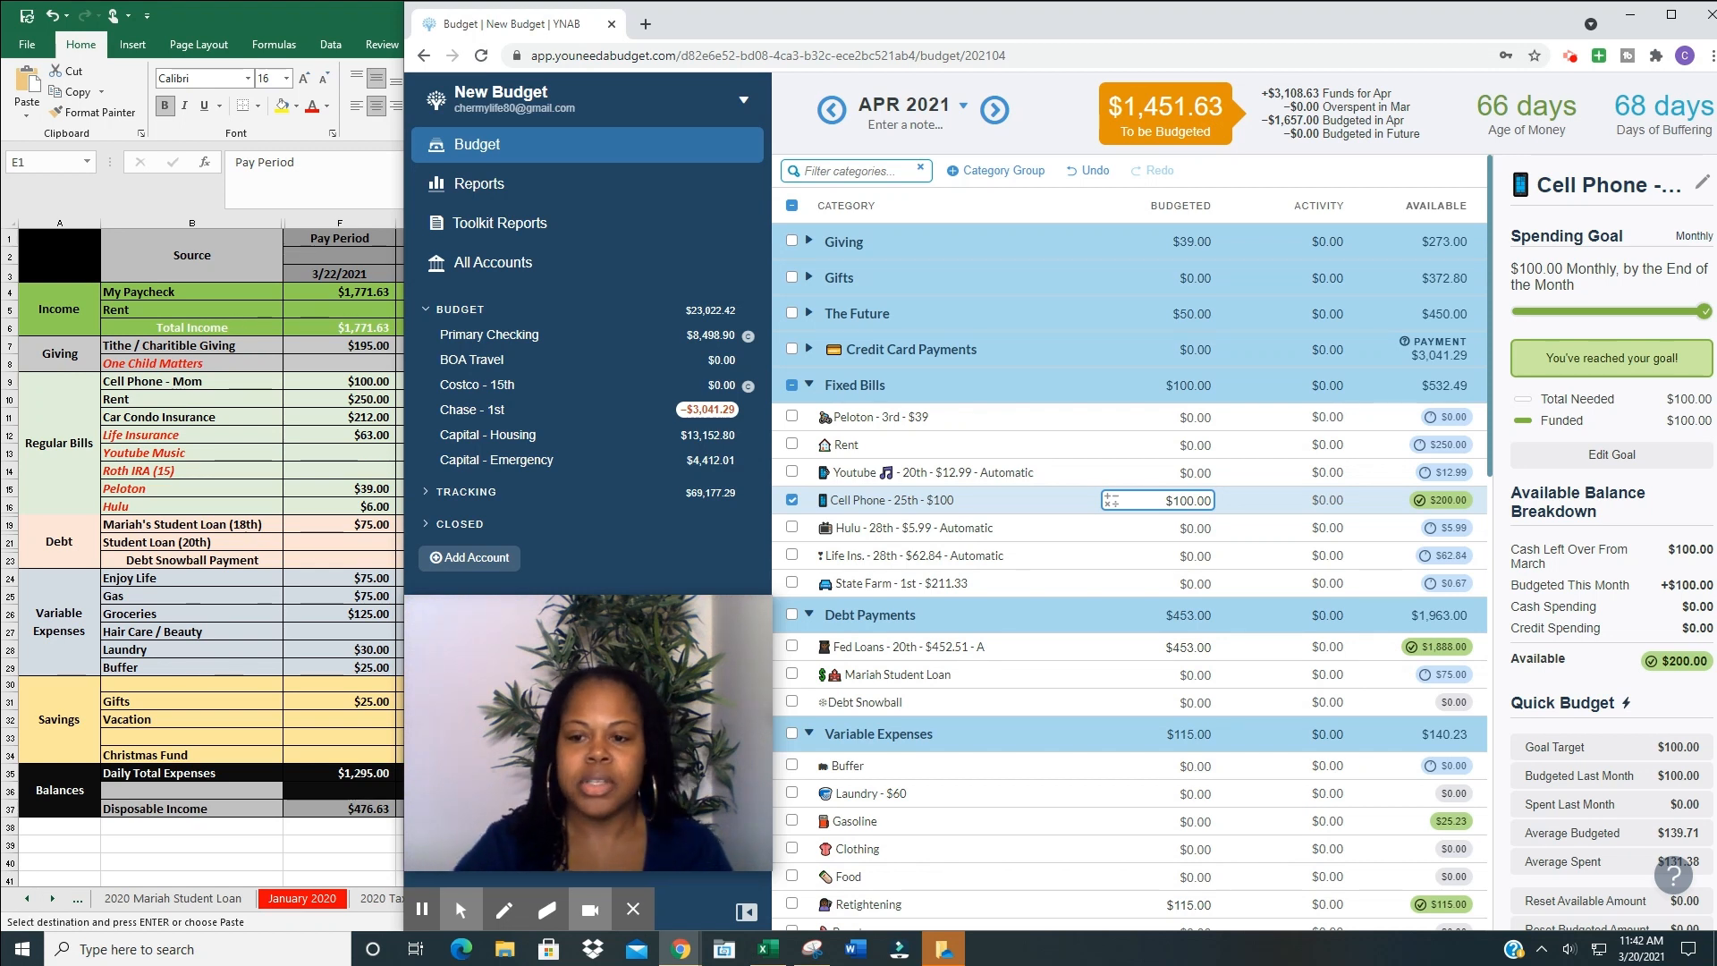
pyautogui.press('Escape')
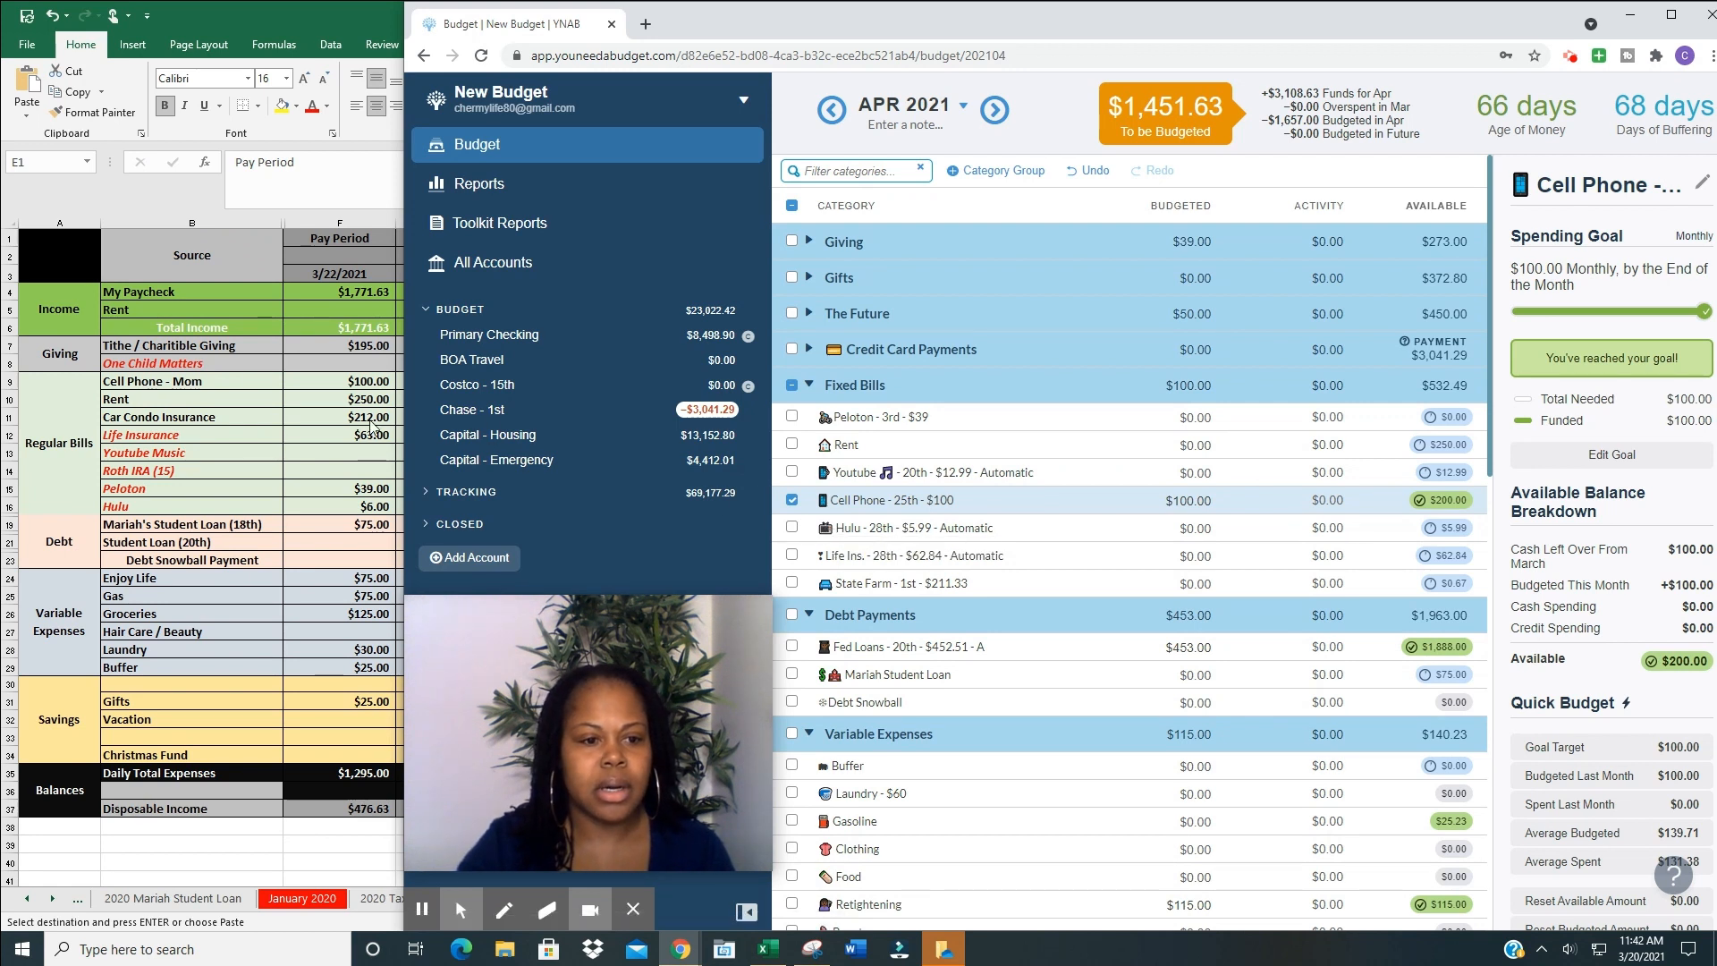
# - Budget $212 for State Farm and $63 for Life Ins. in the April Fixed Bills
pyautogui.click(1161, 583)
pyautogui.write('212')
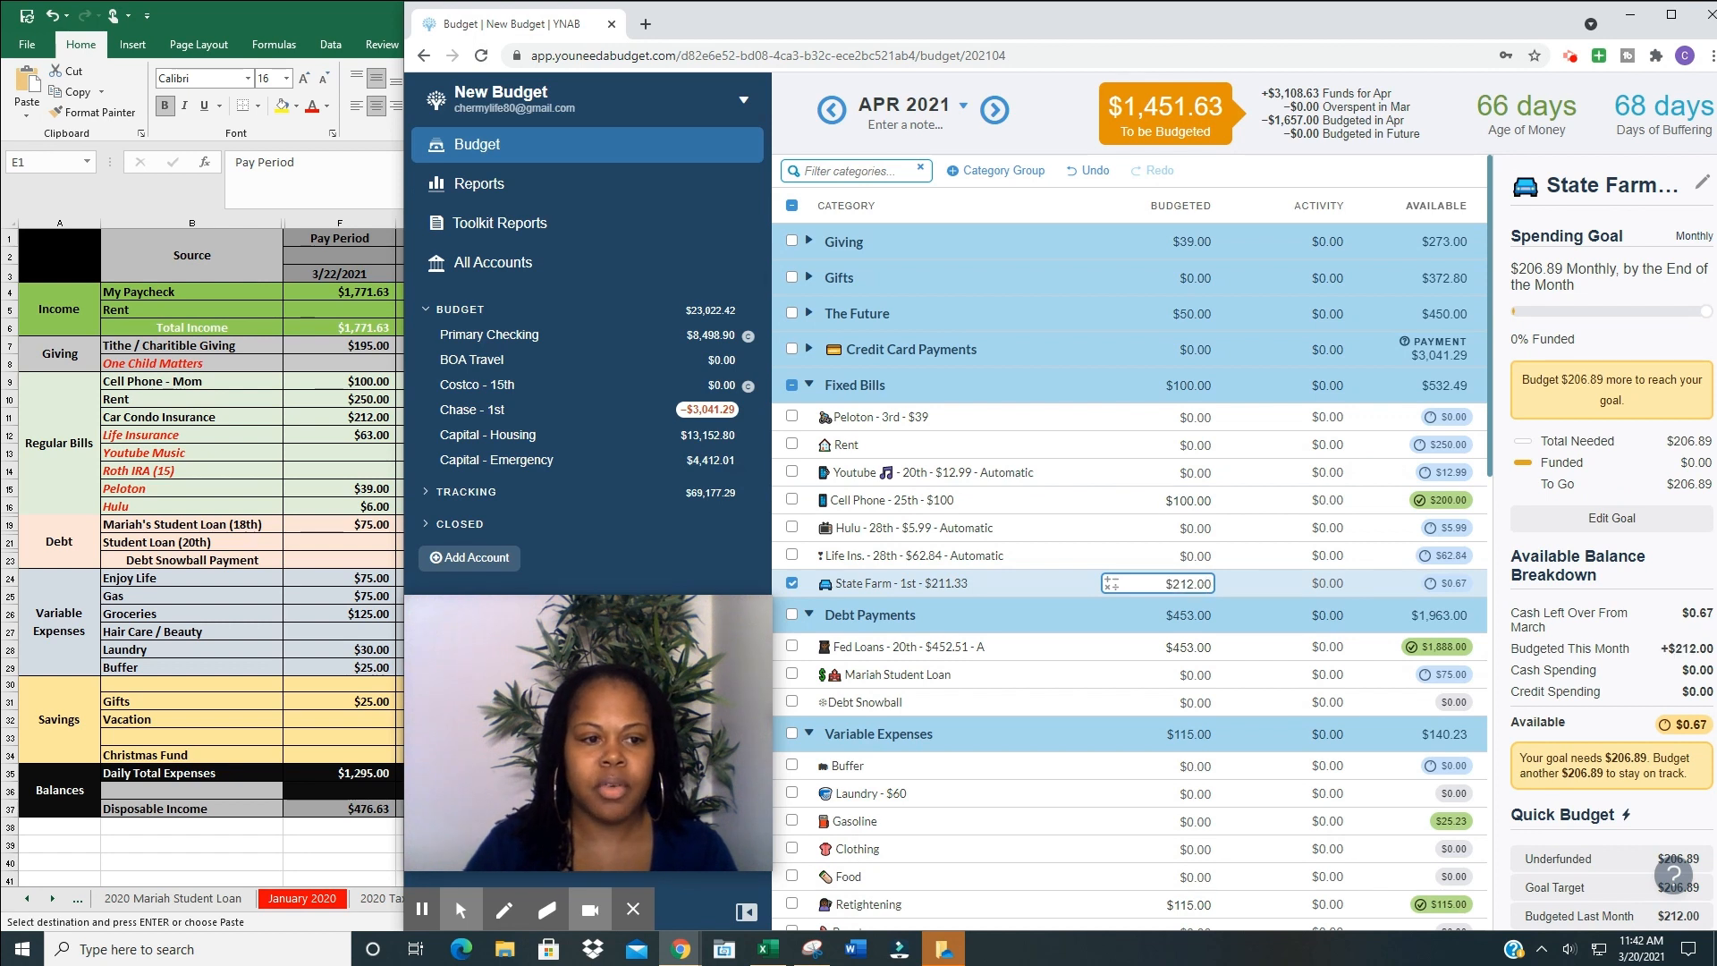
pyautogui.click(1196, 555)
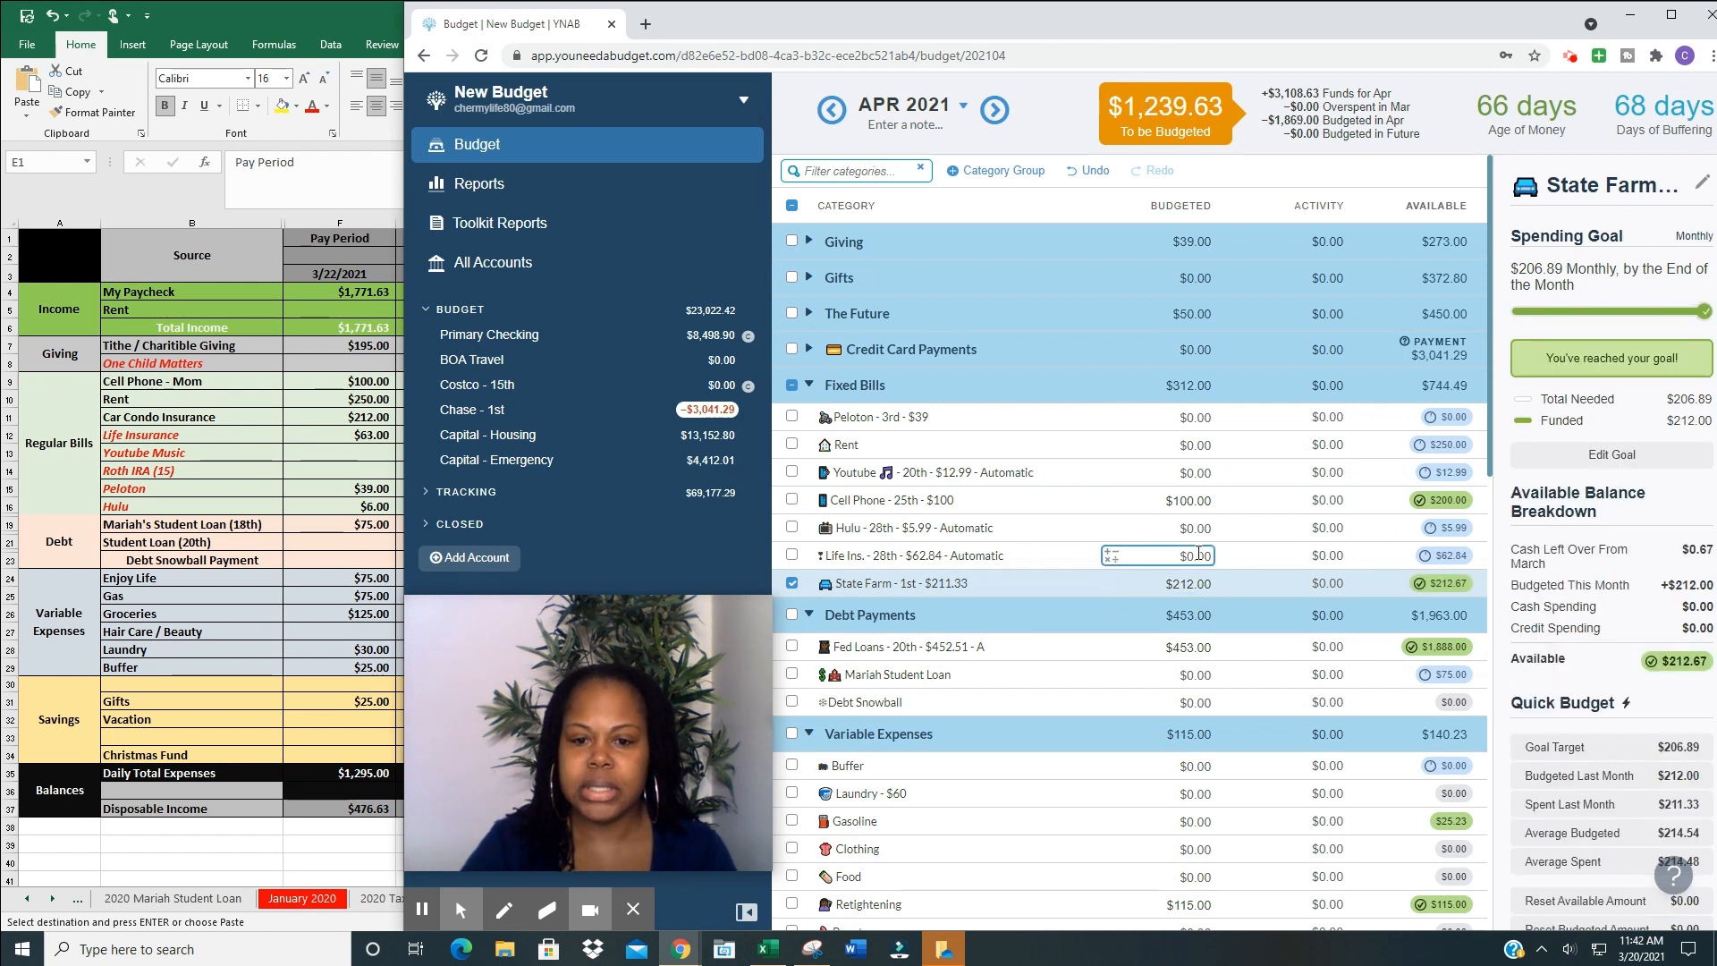
pyautogui.write('63')
pyautogui.press('Return')
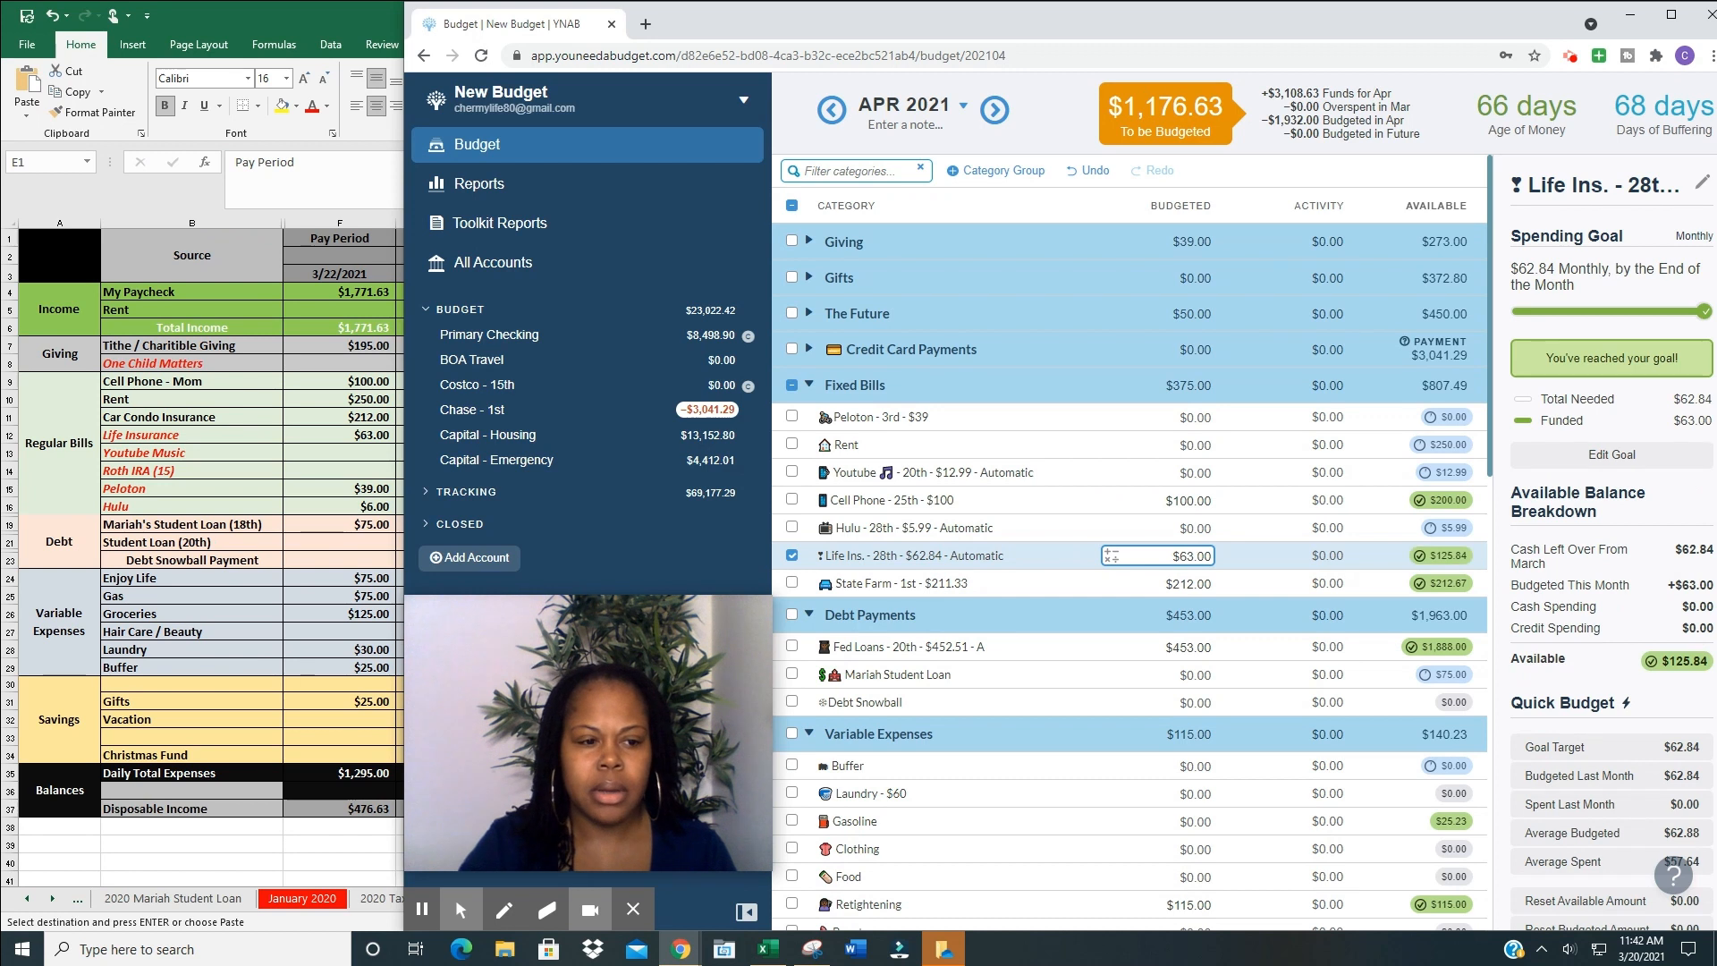
# - Budget $39 for Peloton and $6 for Hulu in the April Fixed Bills
pyautogui.click(1201, 417)
pyautogui.write('39')
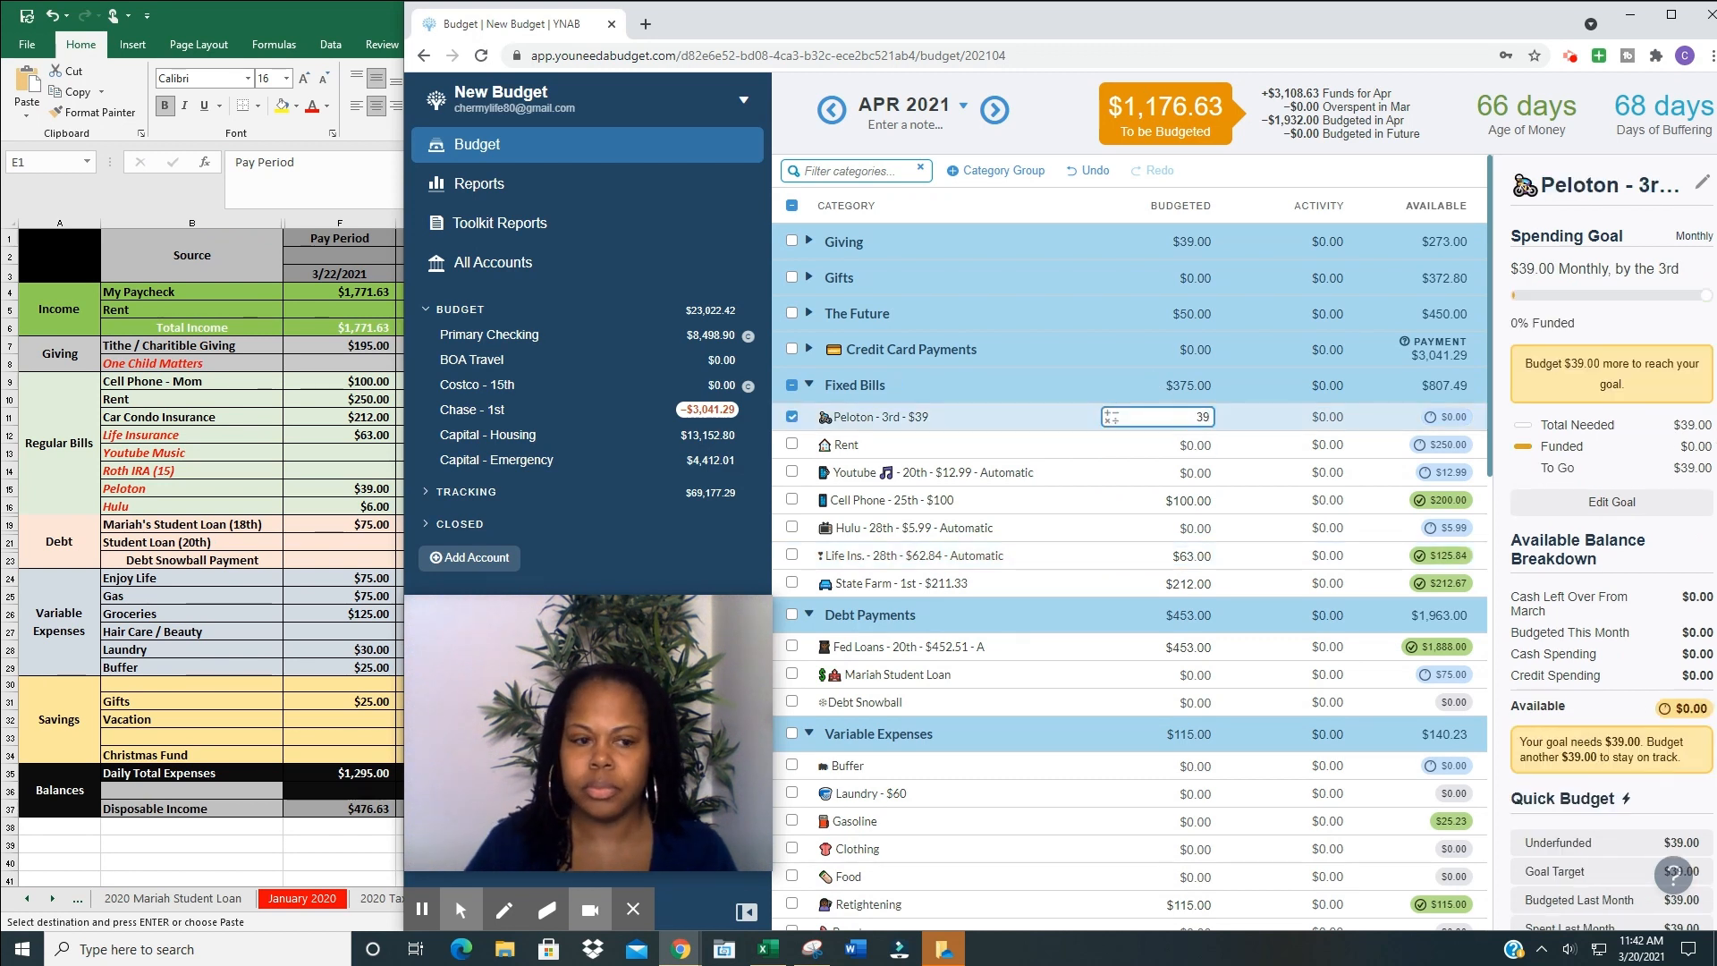
pyautogui.press('Return')
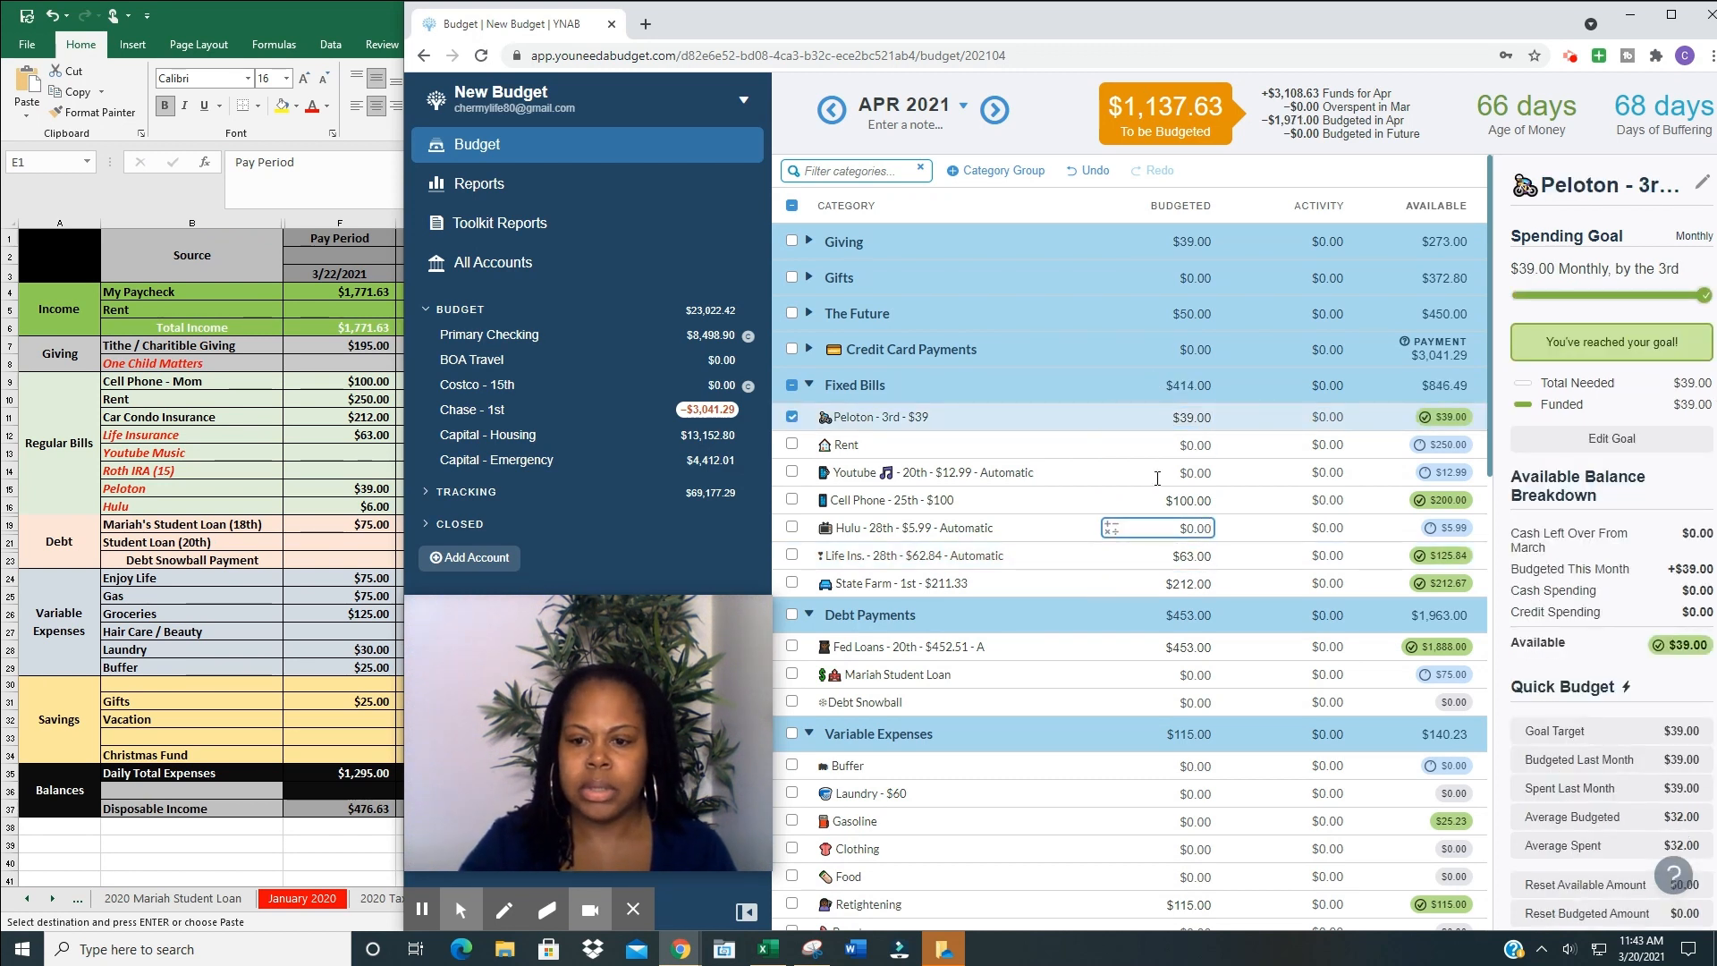
pyautogui.click(1204, 529)
pyautogui.write('6')
pyautogui.press('Return')
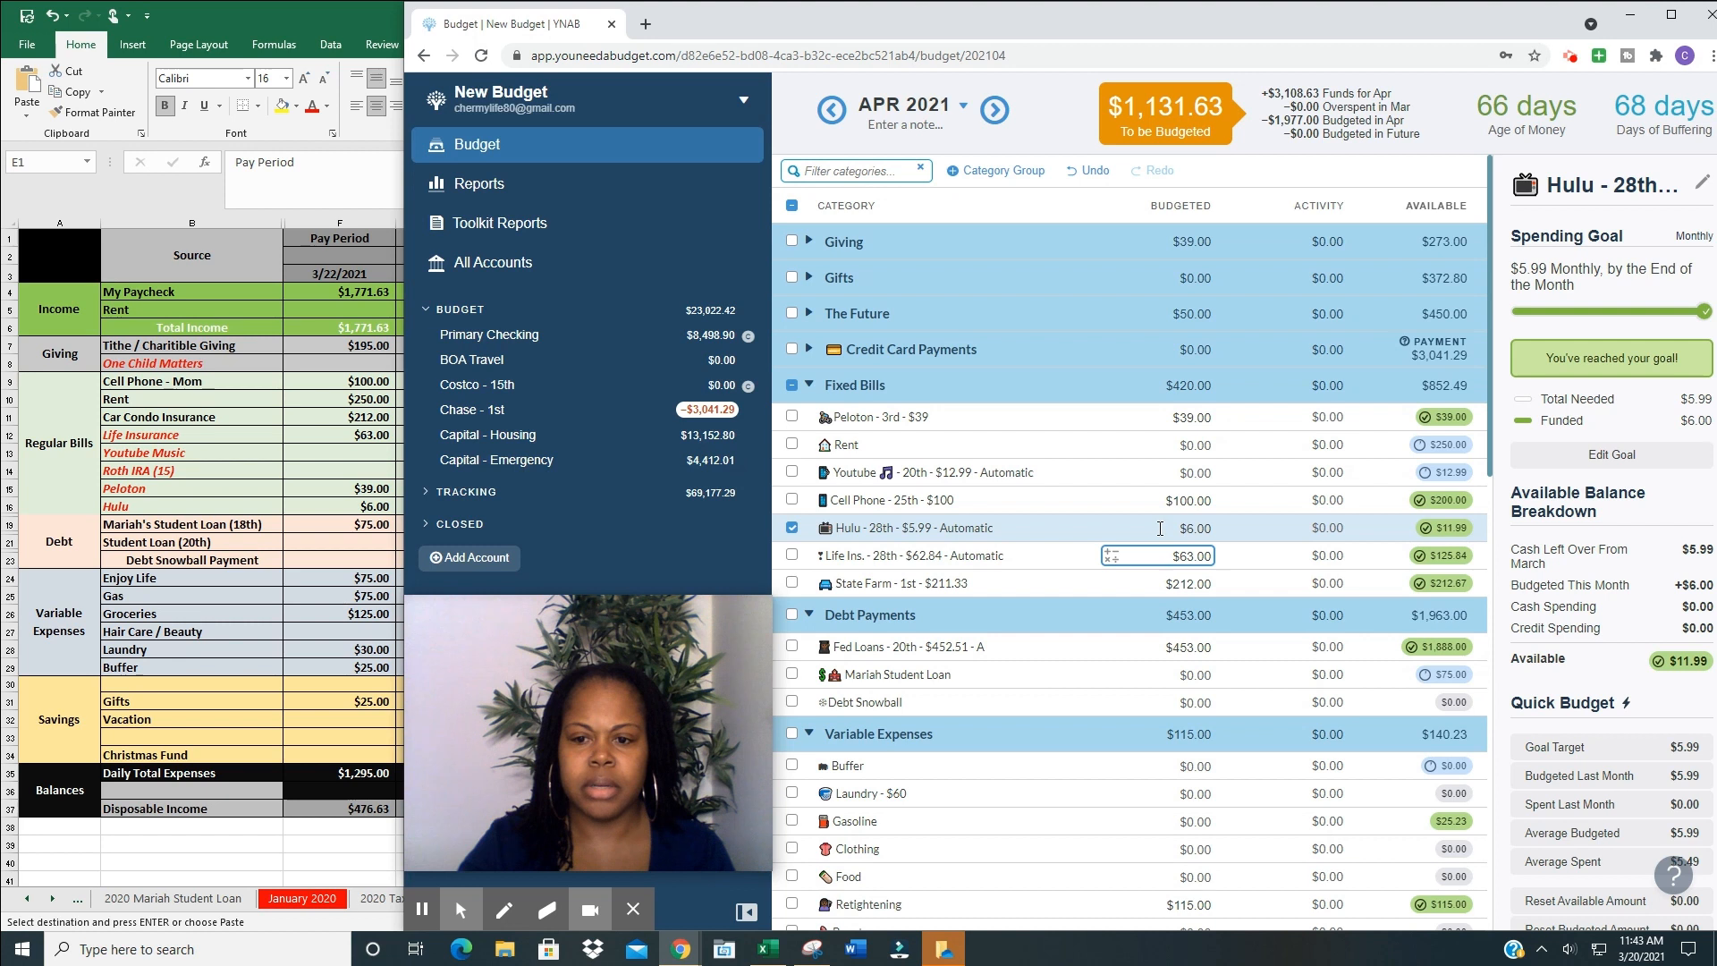
# - Budget $12.99 for the Youtube category in the April Fixed Bills
pyautogui.click(1193, 474)
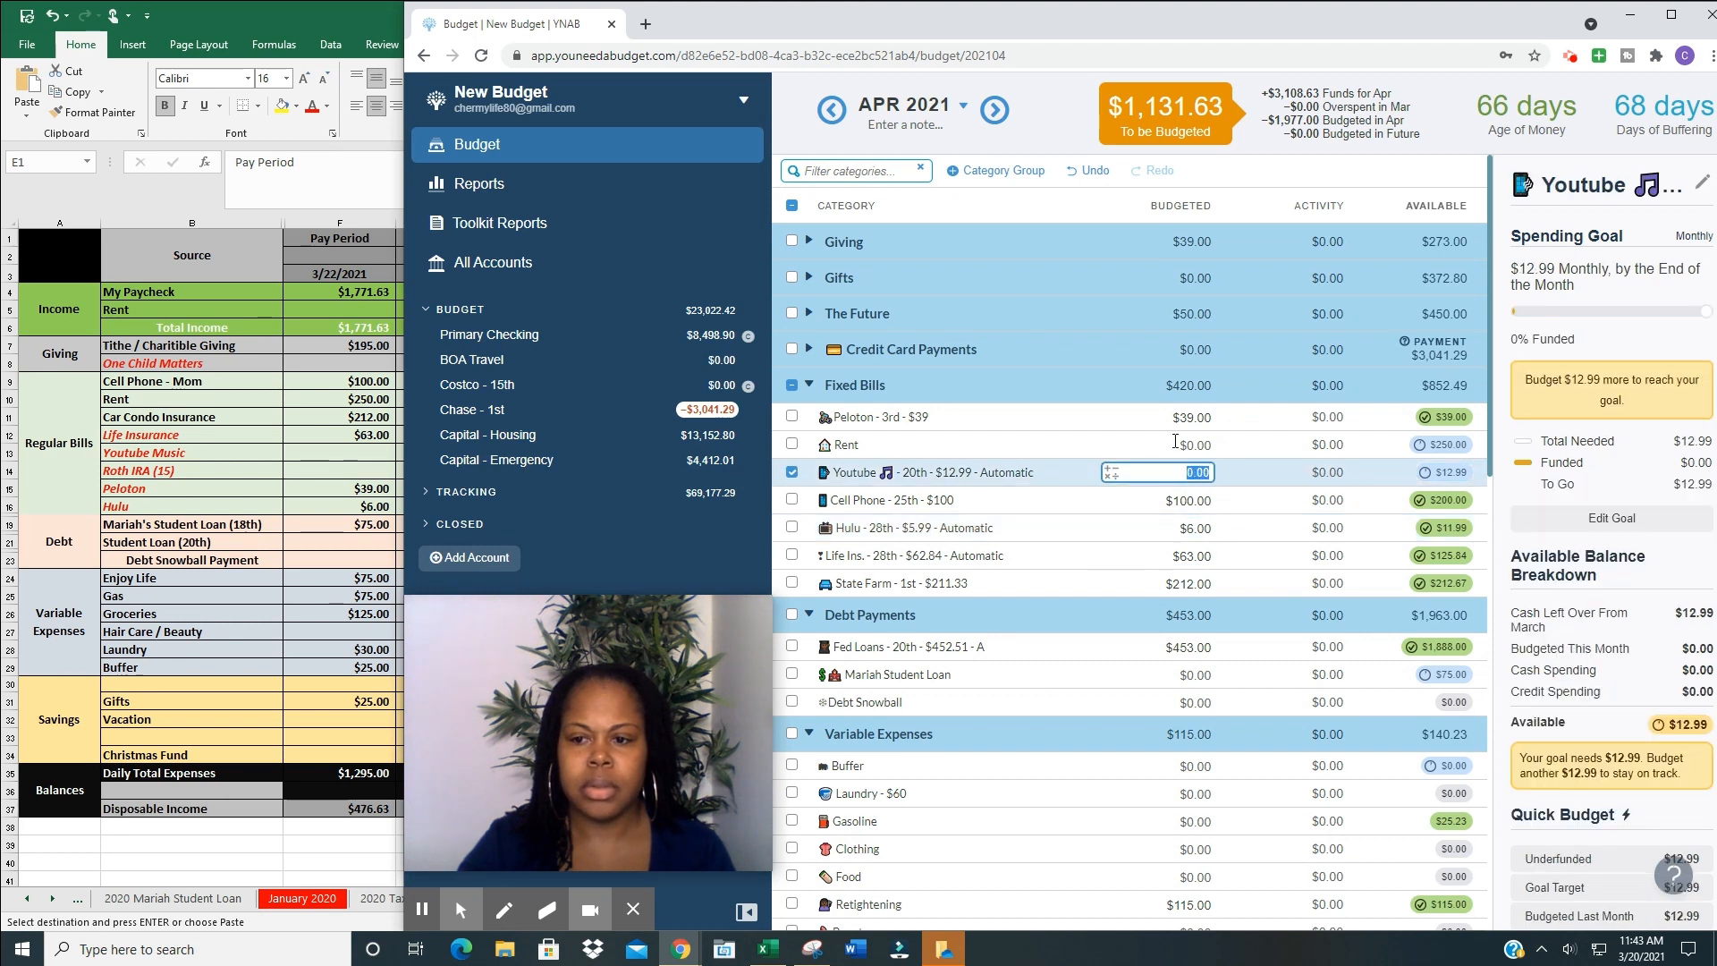
pyautogui.write('12.99')
pyautogui.press('Return')
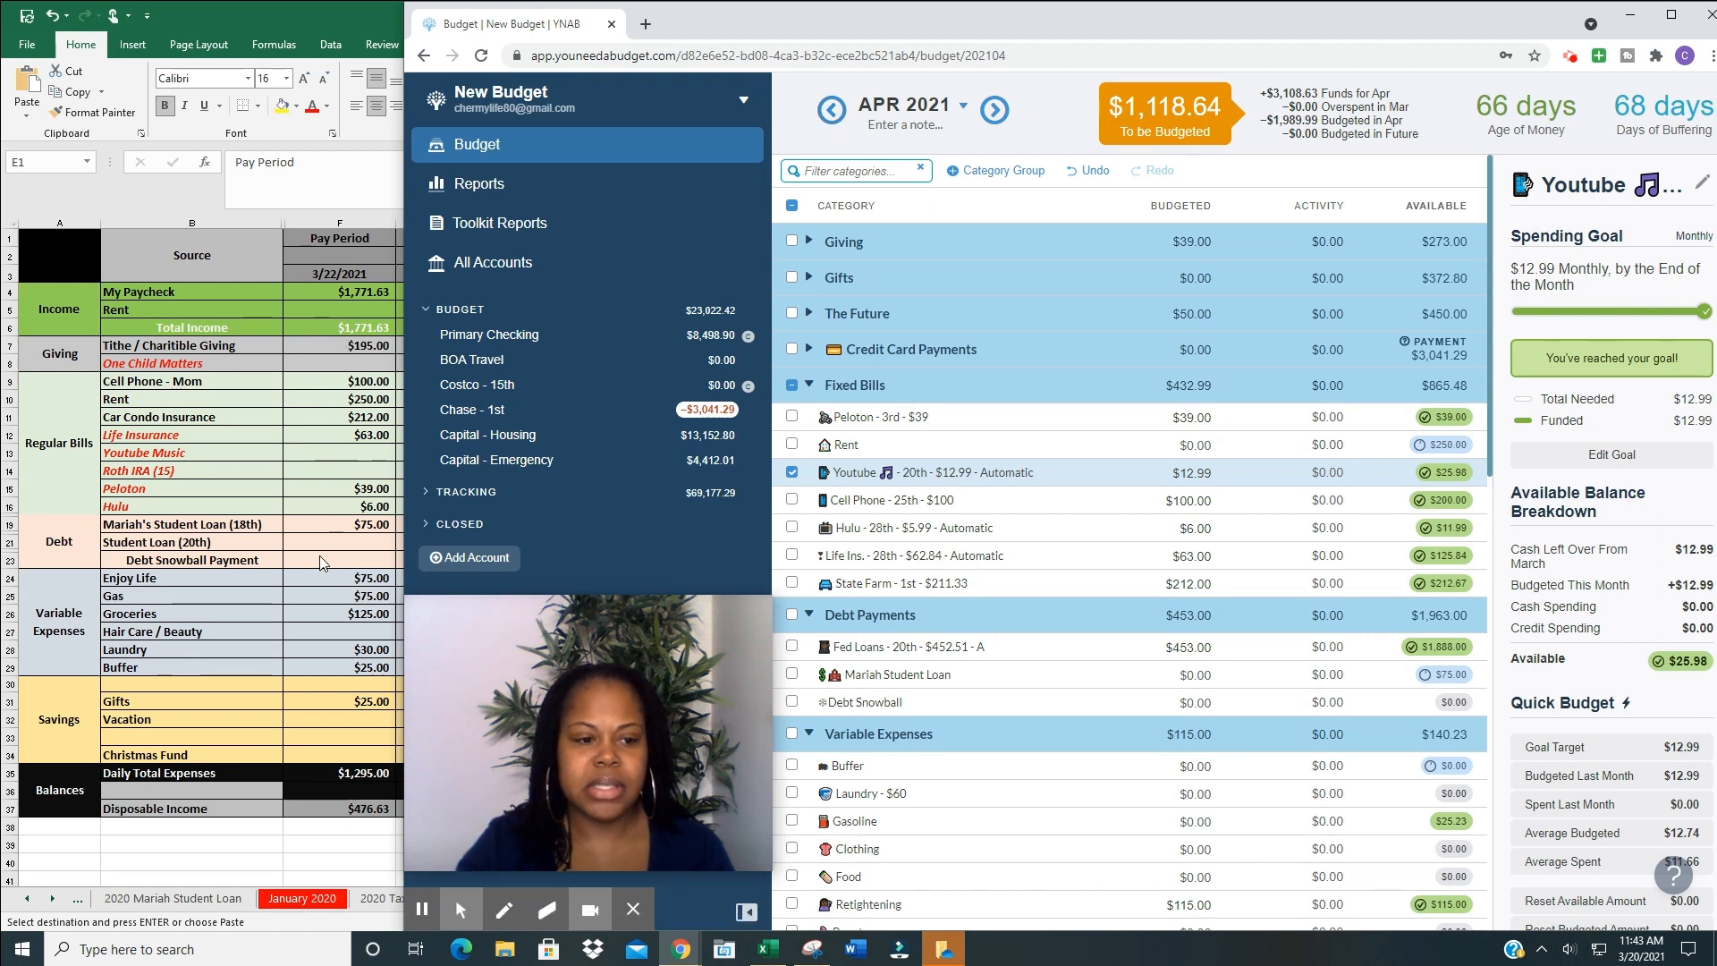
# - Budget $75 in April for the student loan category below Fed Loans, and collapse the Fixed Bills and Debt Payments groups
pyautogui.click(1212, 677)
pyautogui.write('75')
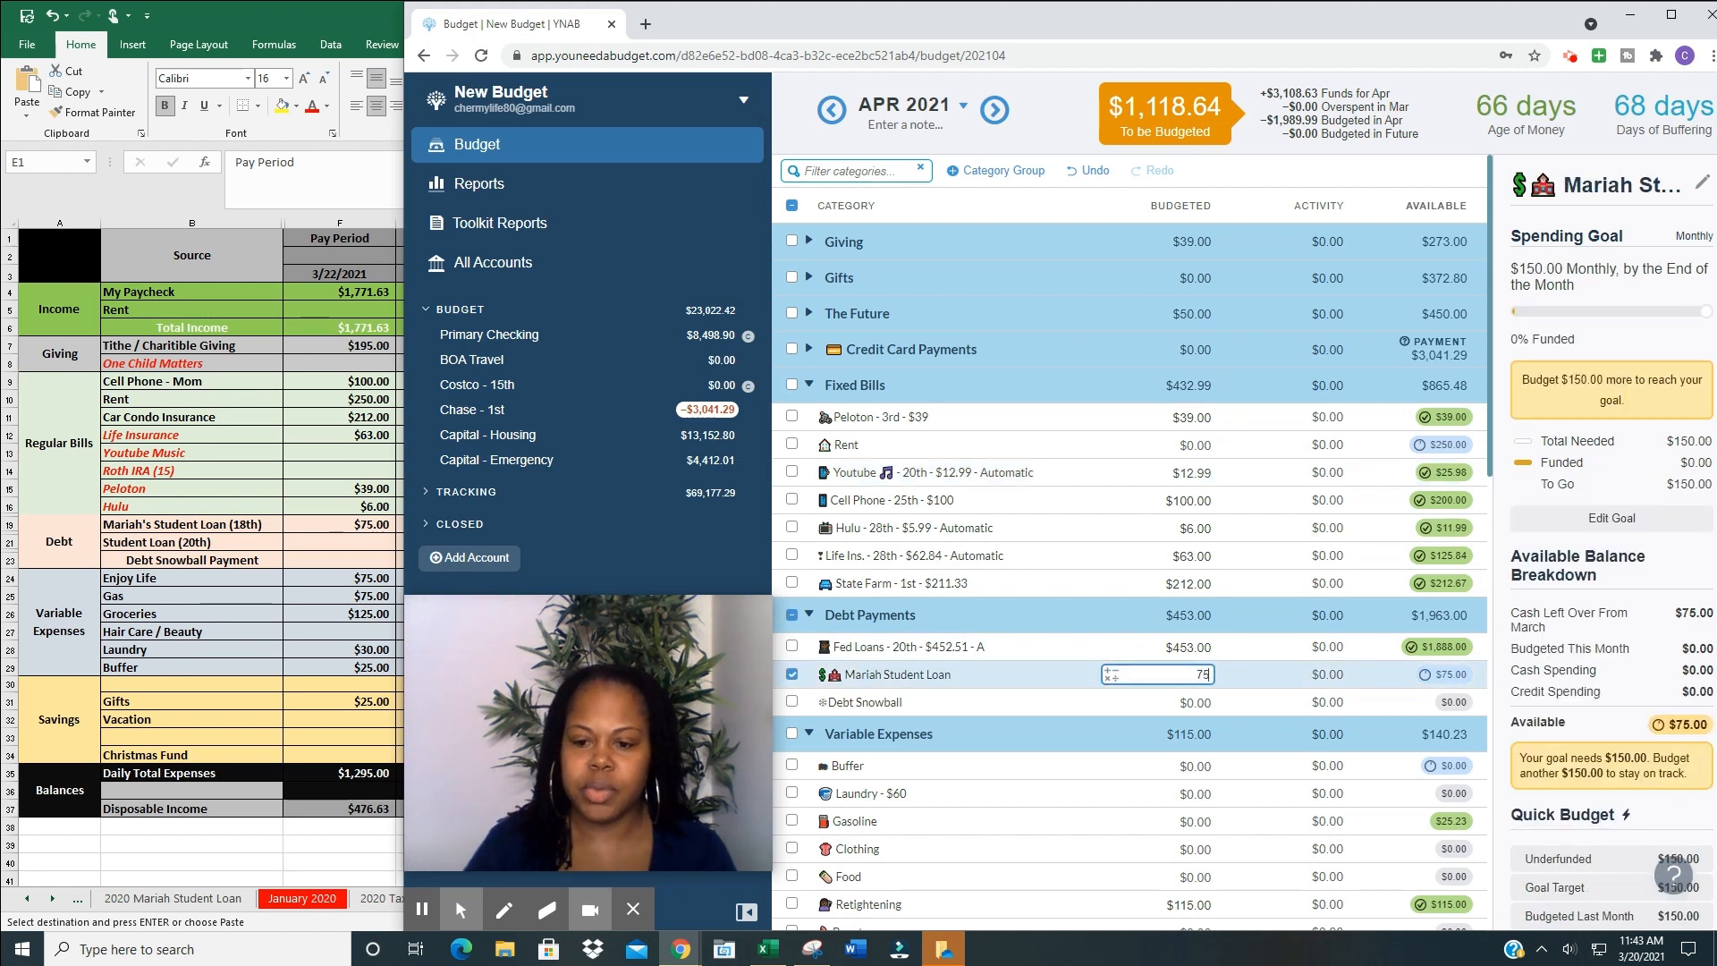
pyautogui.press('Return')
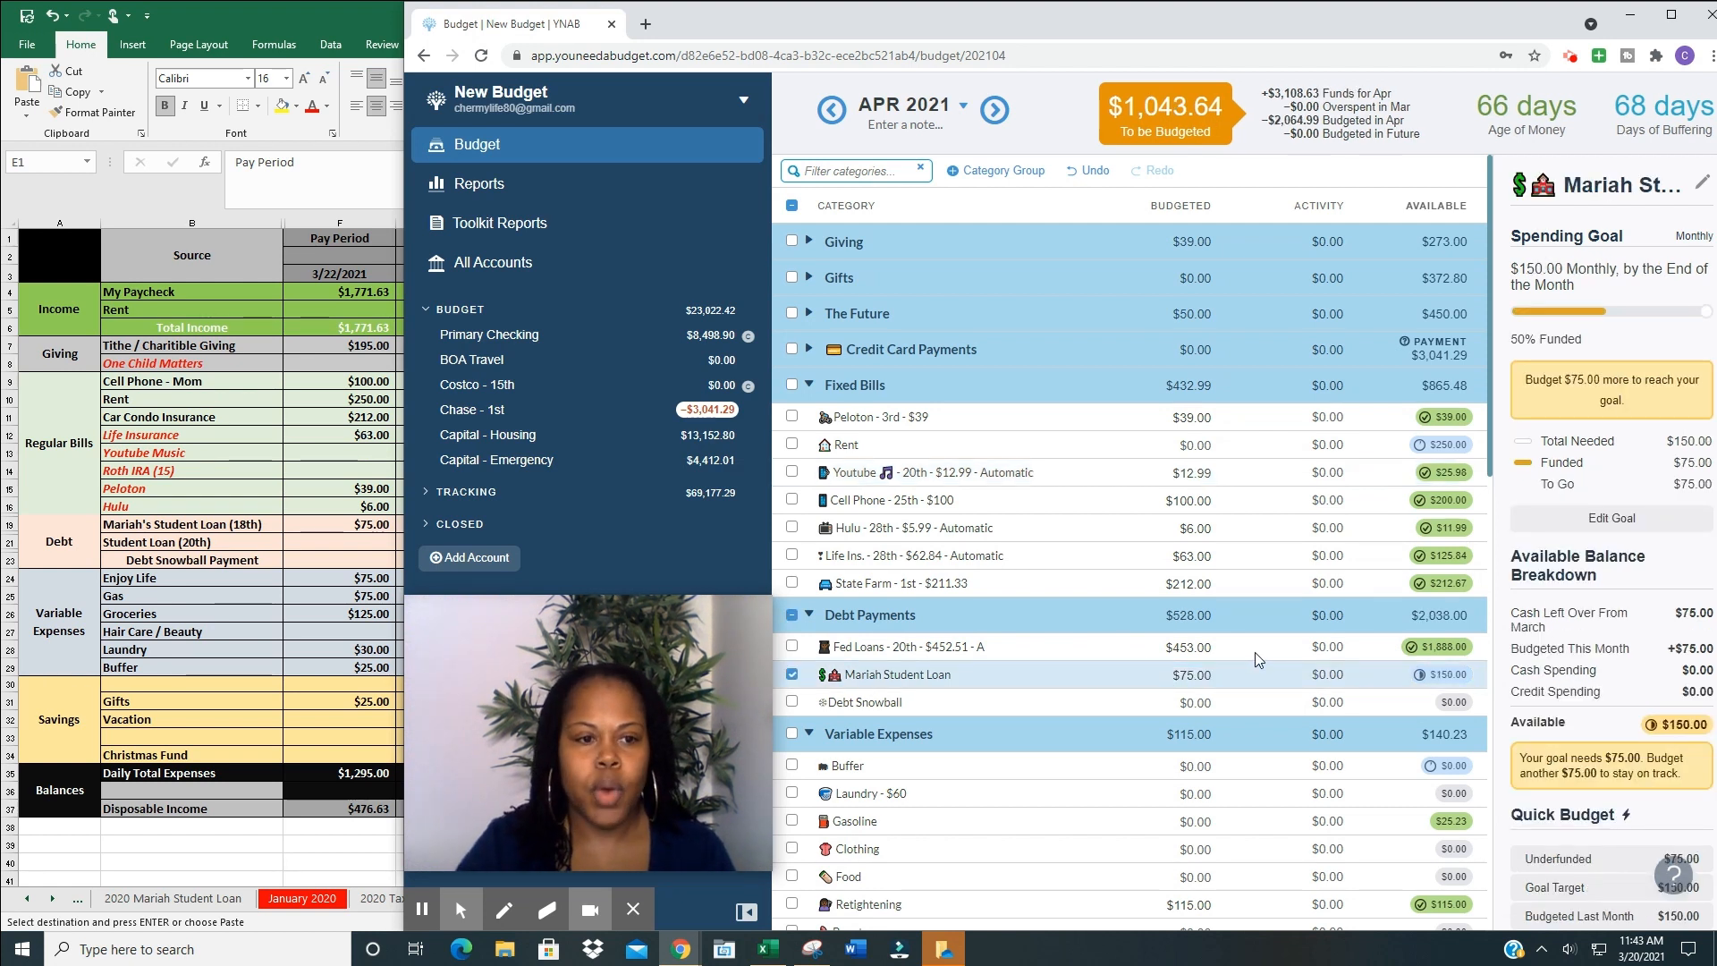
pyautogui.click(809, 386)
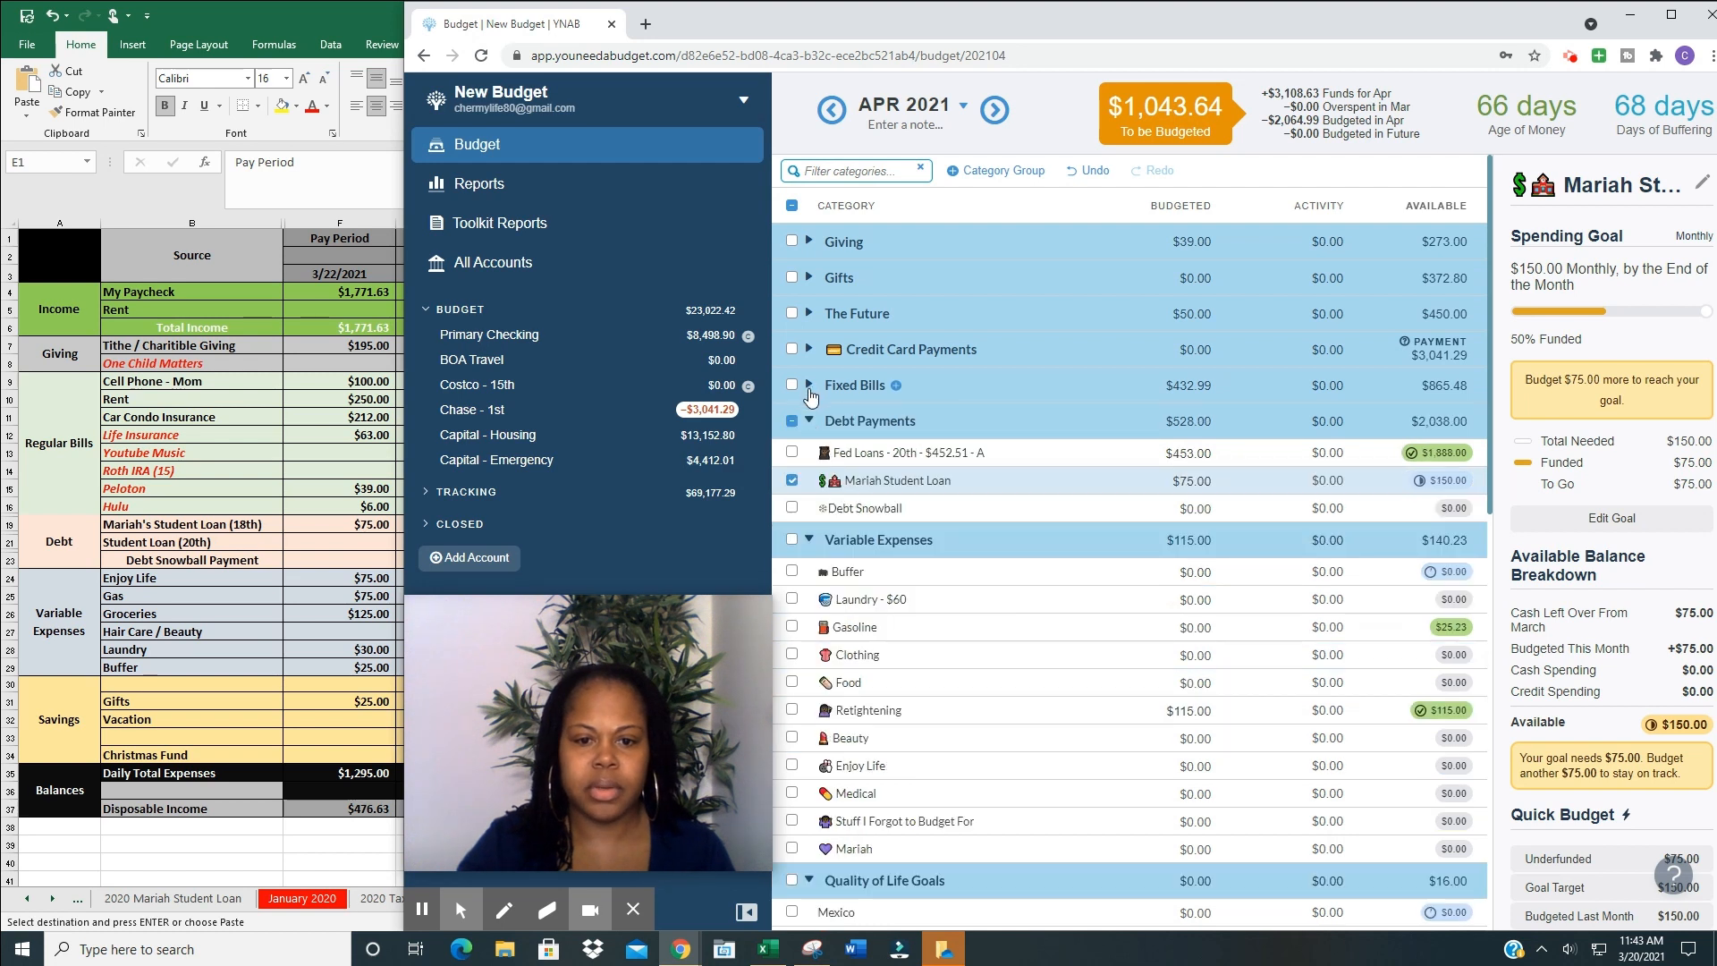
pyautogui.click(811, 422)
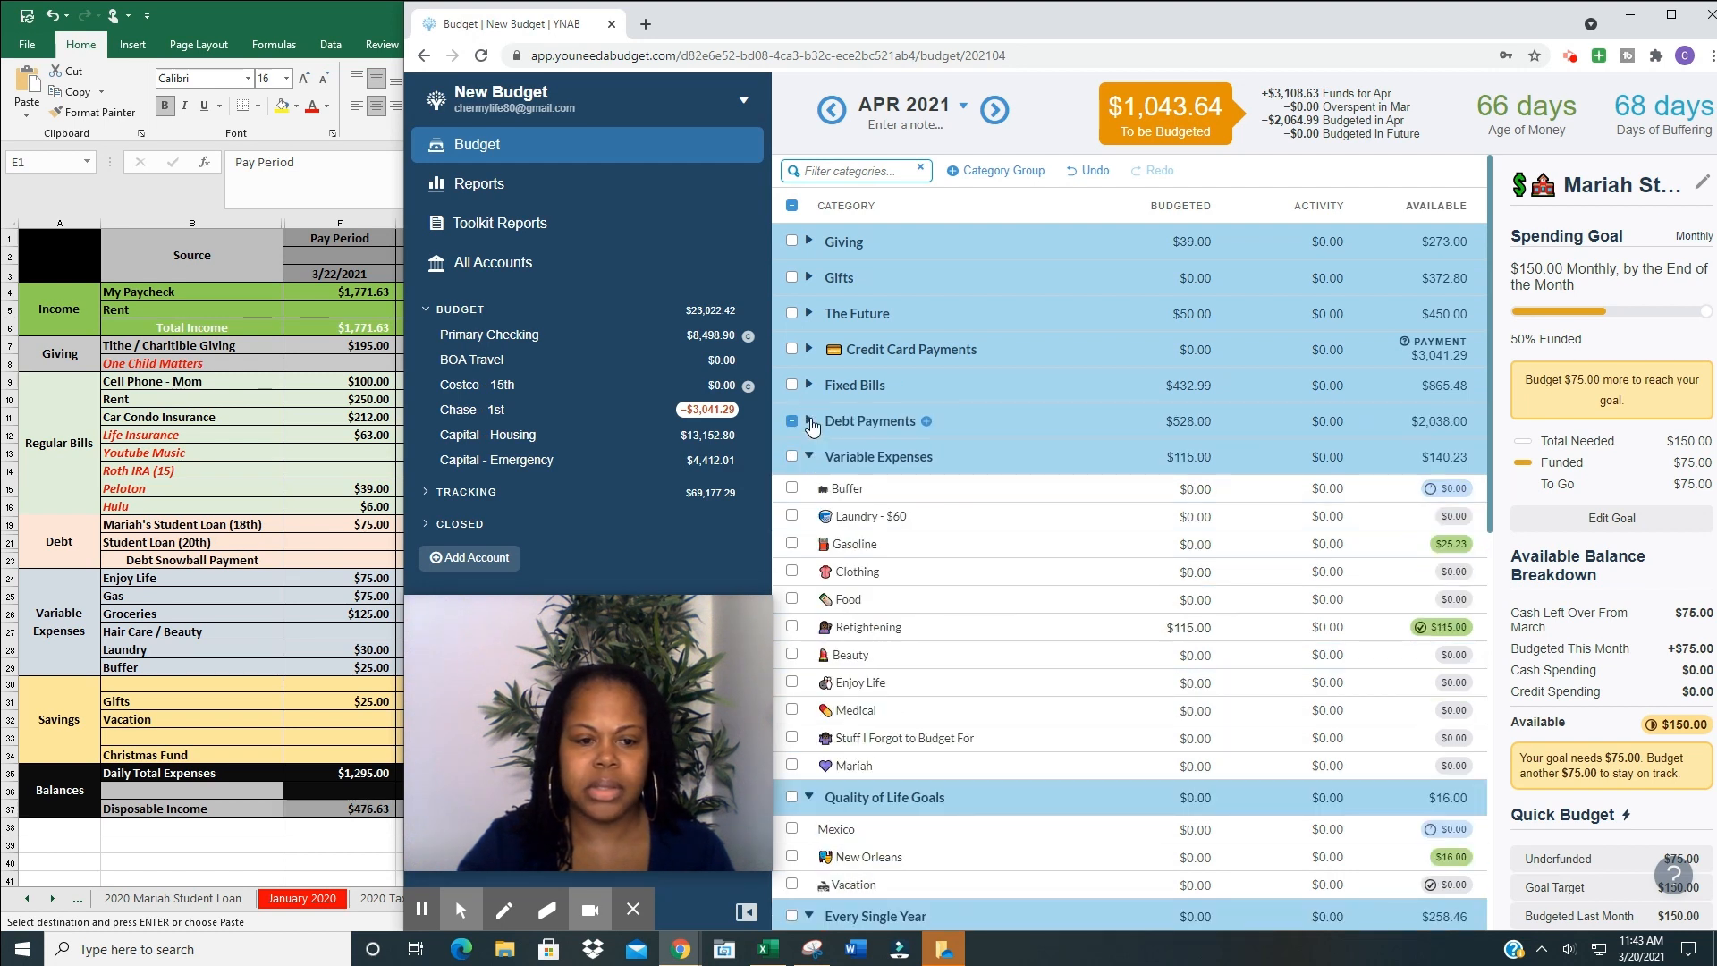
# - Return to March 2021 and add $75 each to the budgeted amounts for Enjoy Life and Gasoline
pyautogui.click(834, 111)
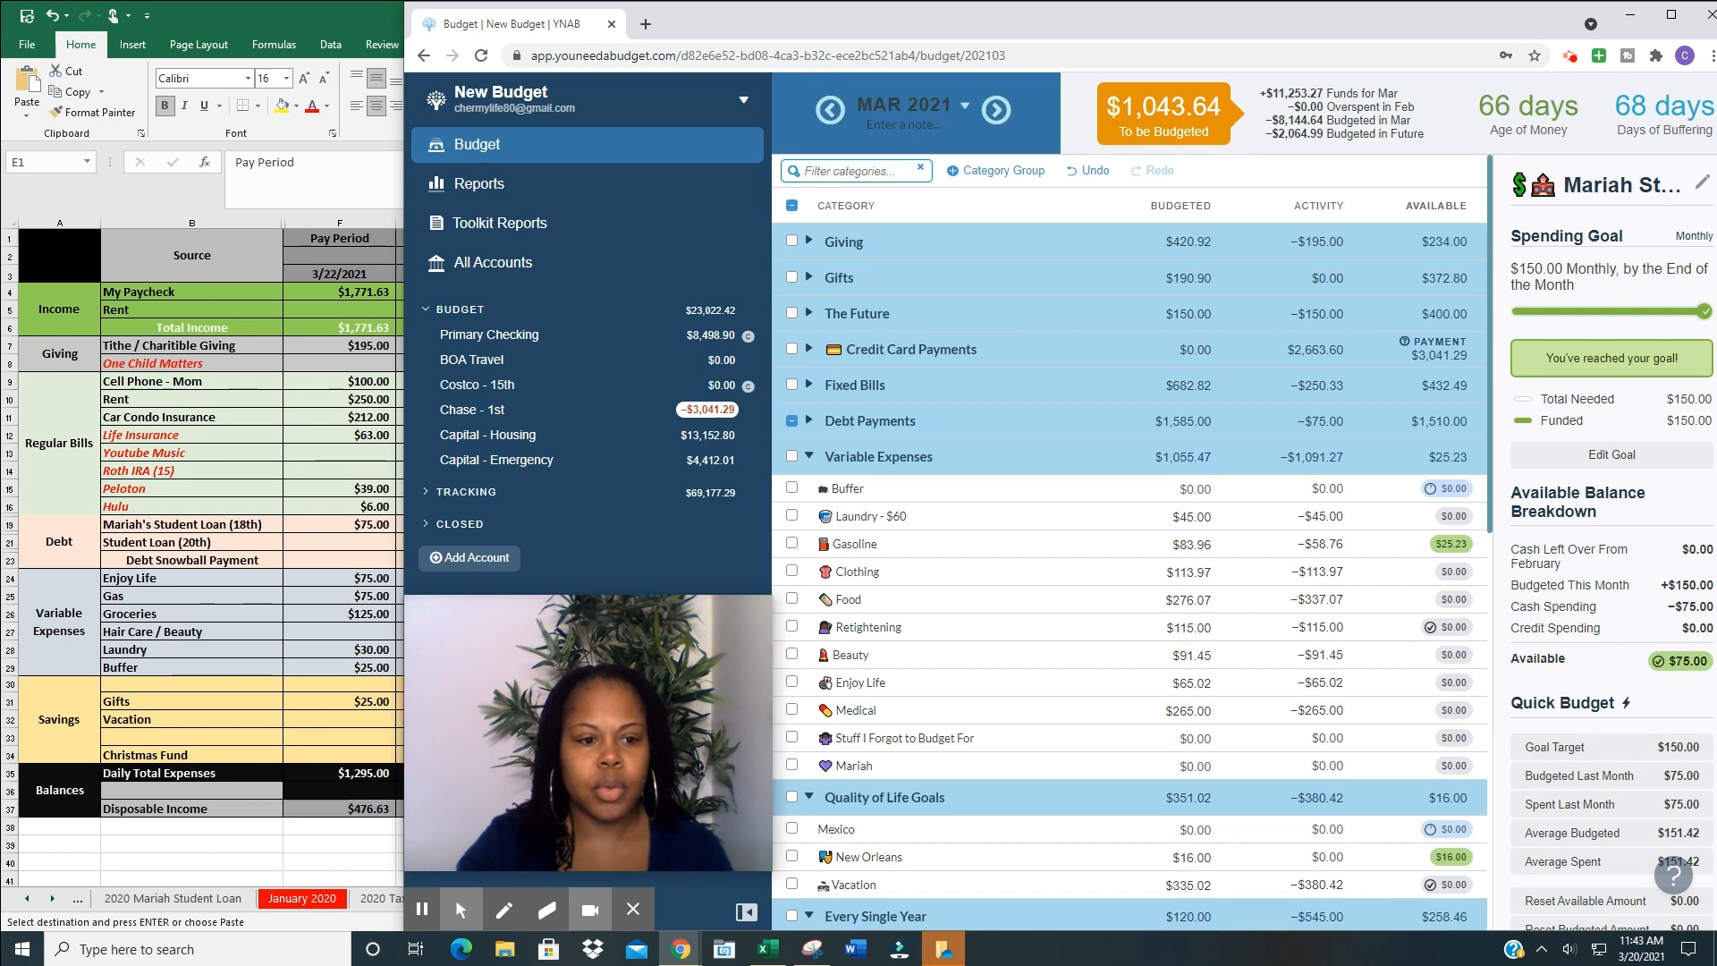
pyautogui.click(1212, 682)
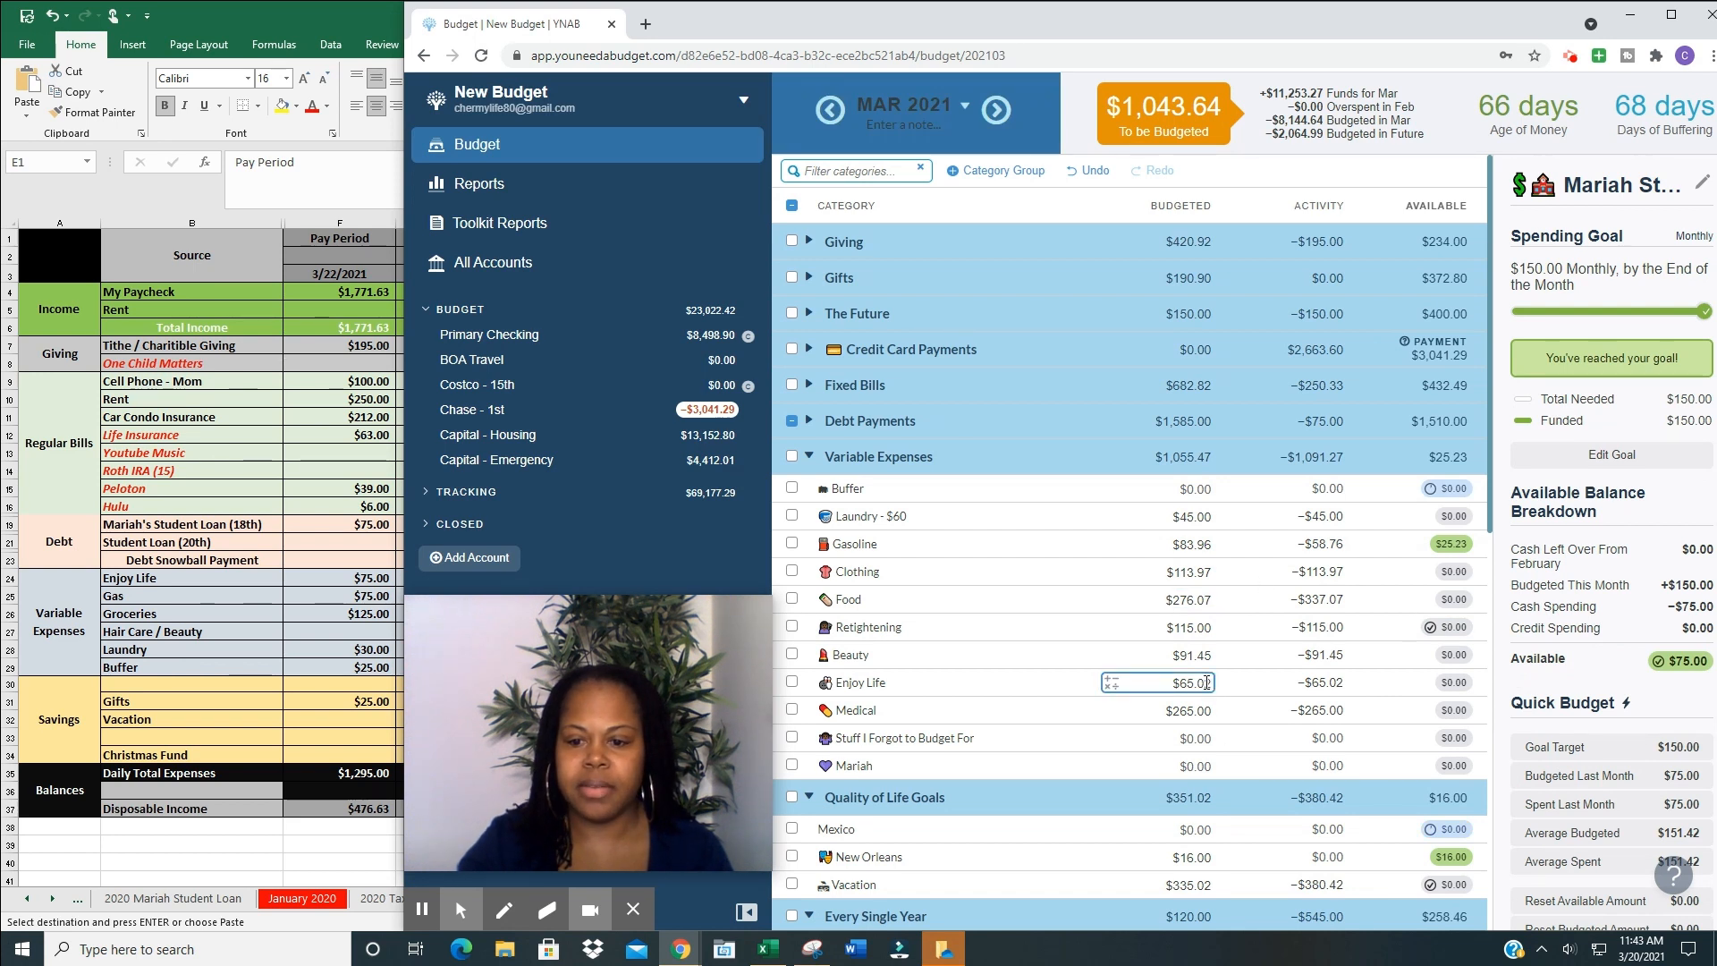
pyautogui.write('+75')
pyautogui.press('Return')
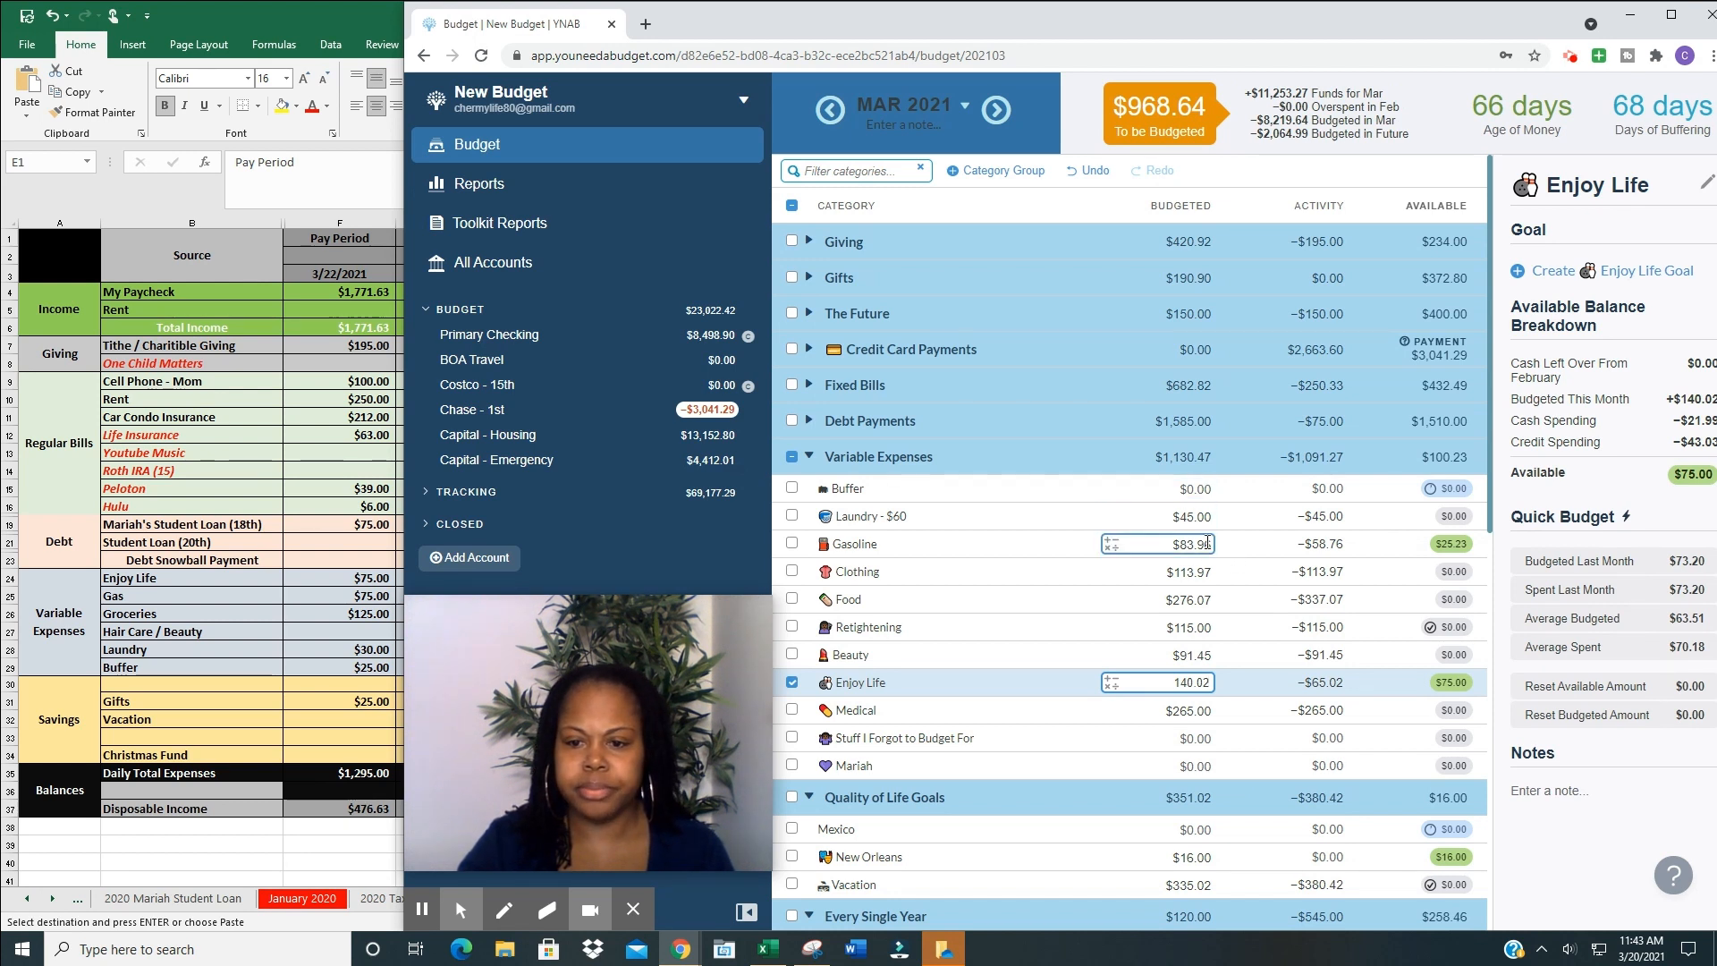
pyautogui.click(1218, 546)
pyautogui.write('+75')
pyautogui.press('Return')
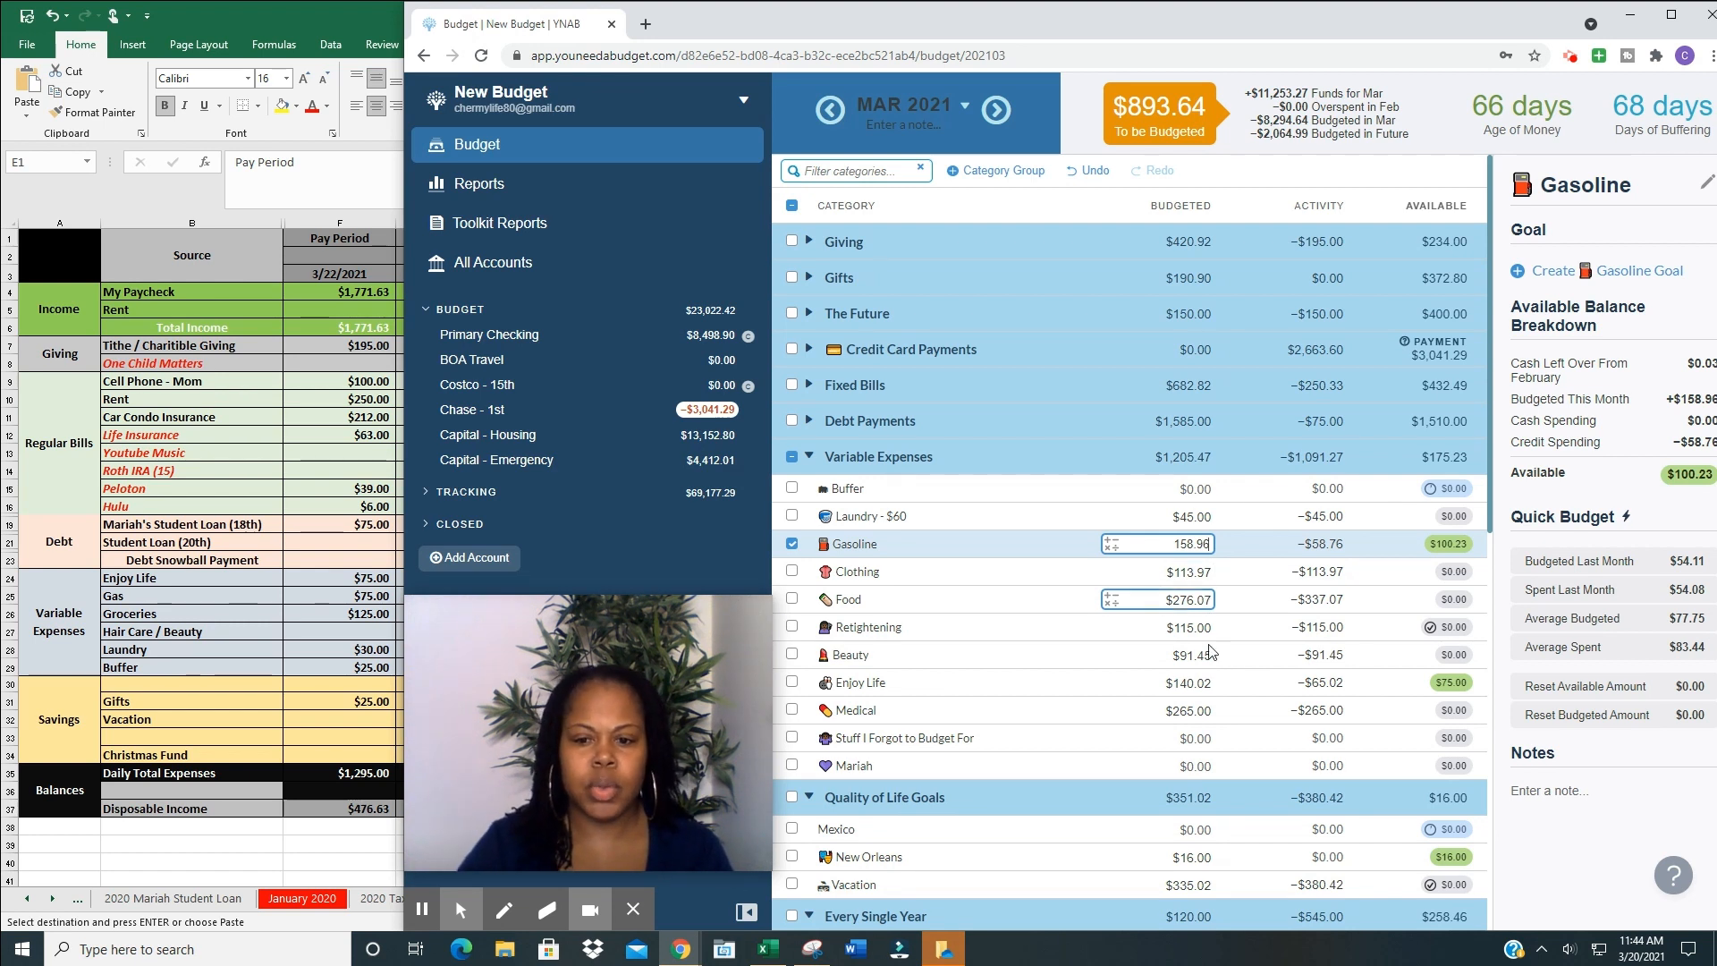
# - Add $140 to the March budgeted amount for Food under Variable Expenses
pyautogui.click(1186, 599)
pyautogui.write('+140')
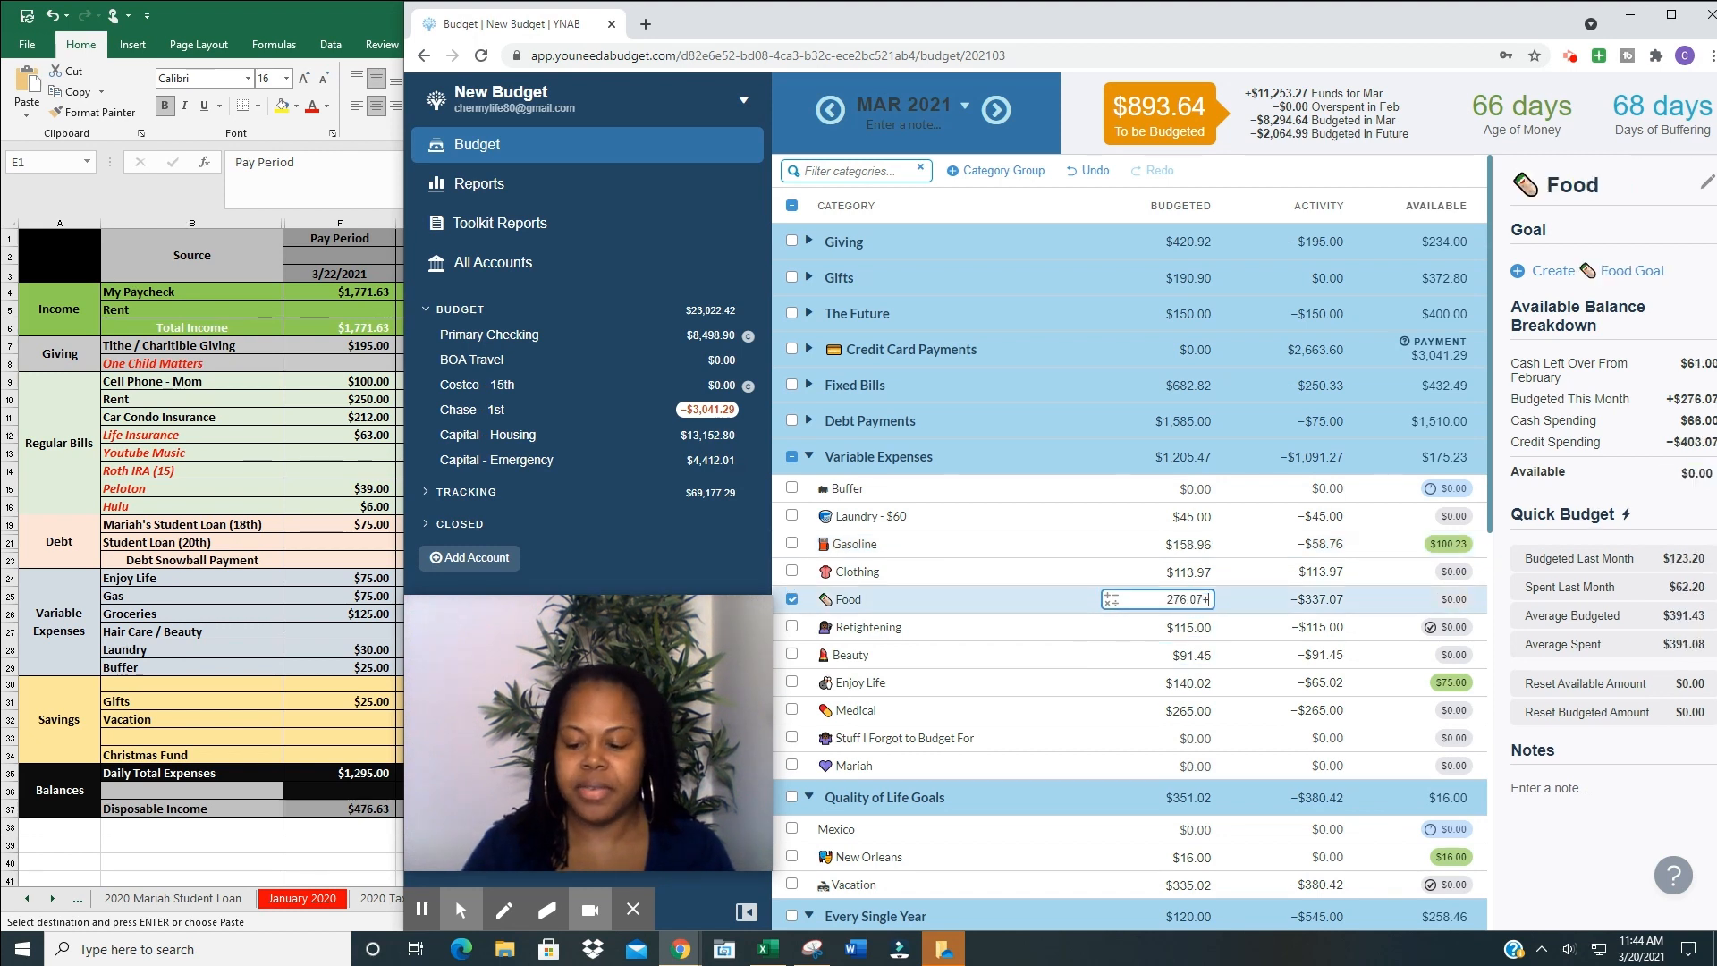
pyautogui.press('Return')
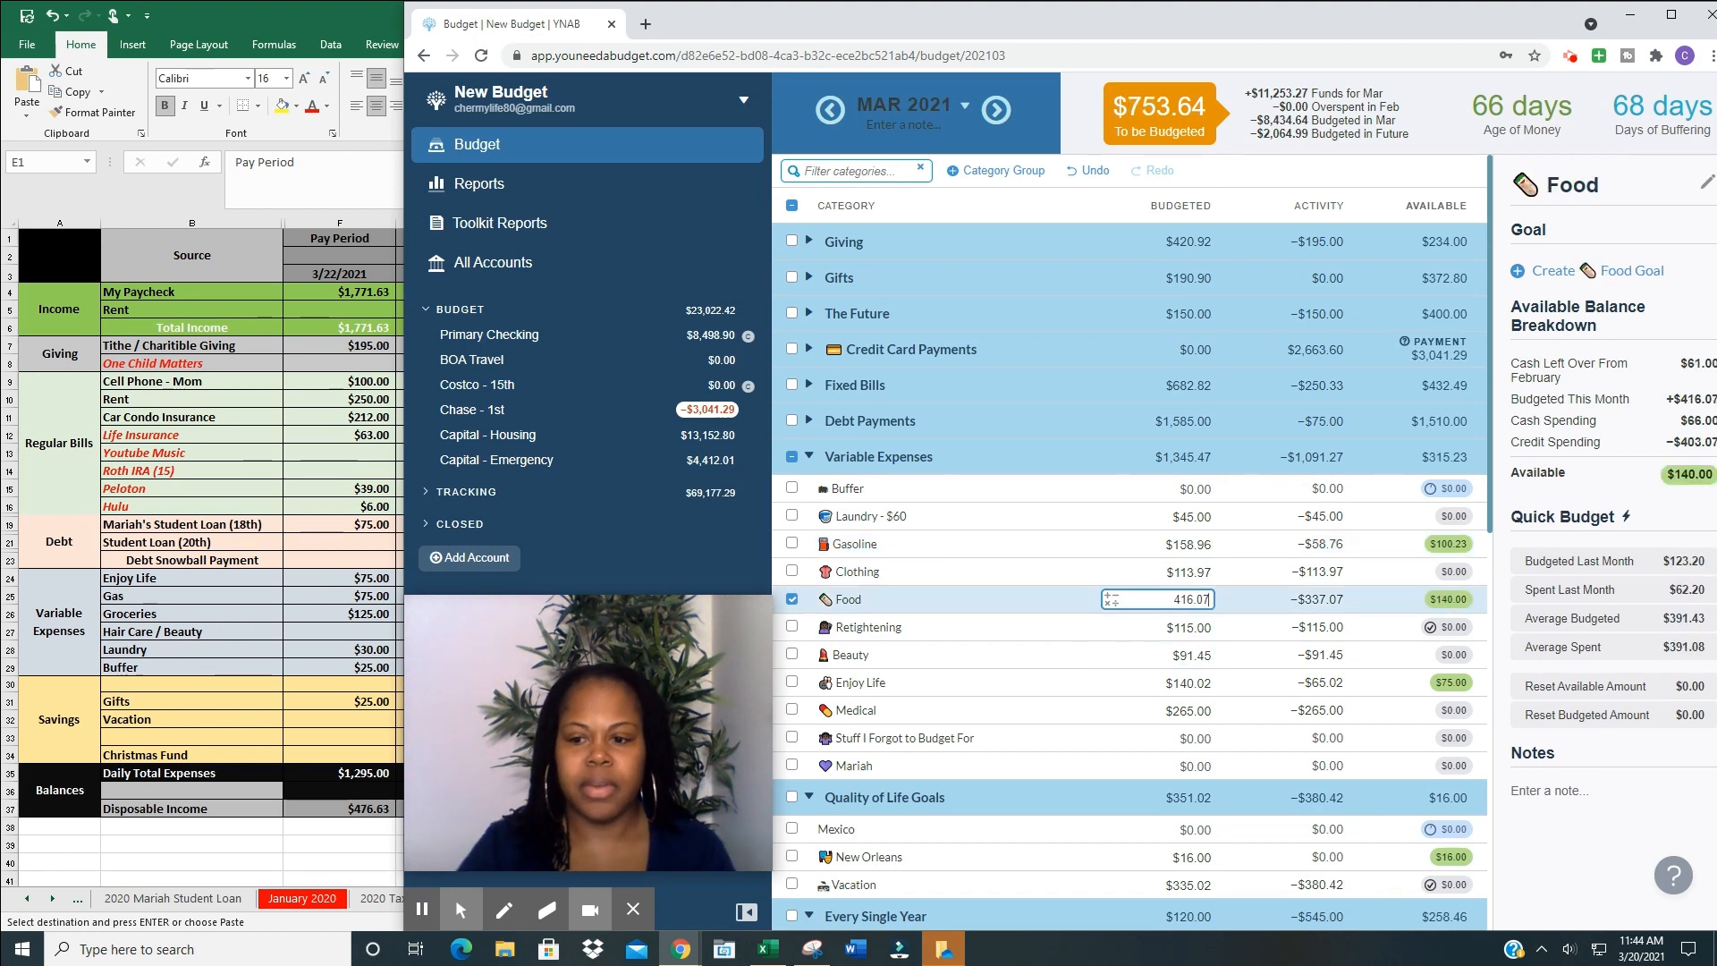
# - Set the March budgeted amounts to $75 for Laundry and $25 for Buffer under Variable Expenses
pyautogui.click(1178, 515)
pyautogui.write('75')
pyautogui.press('Return')
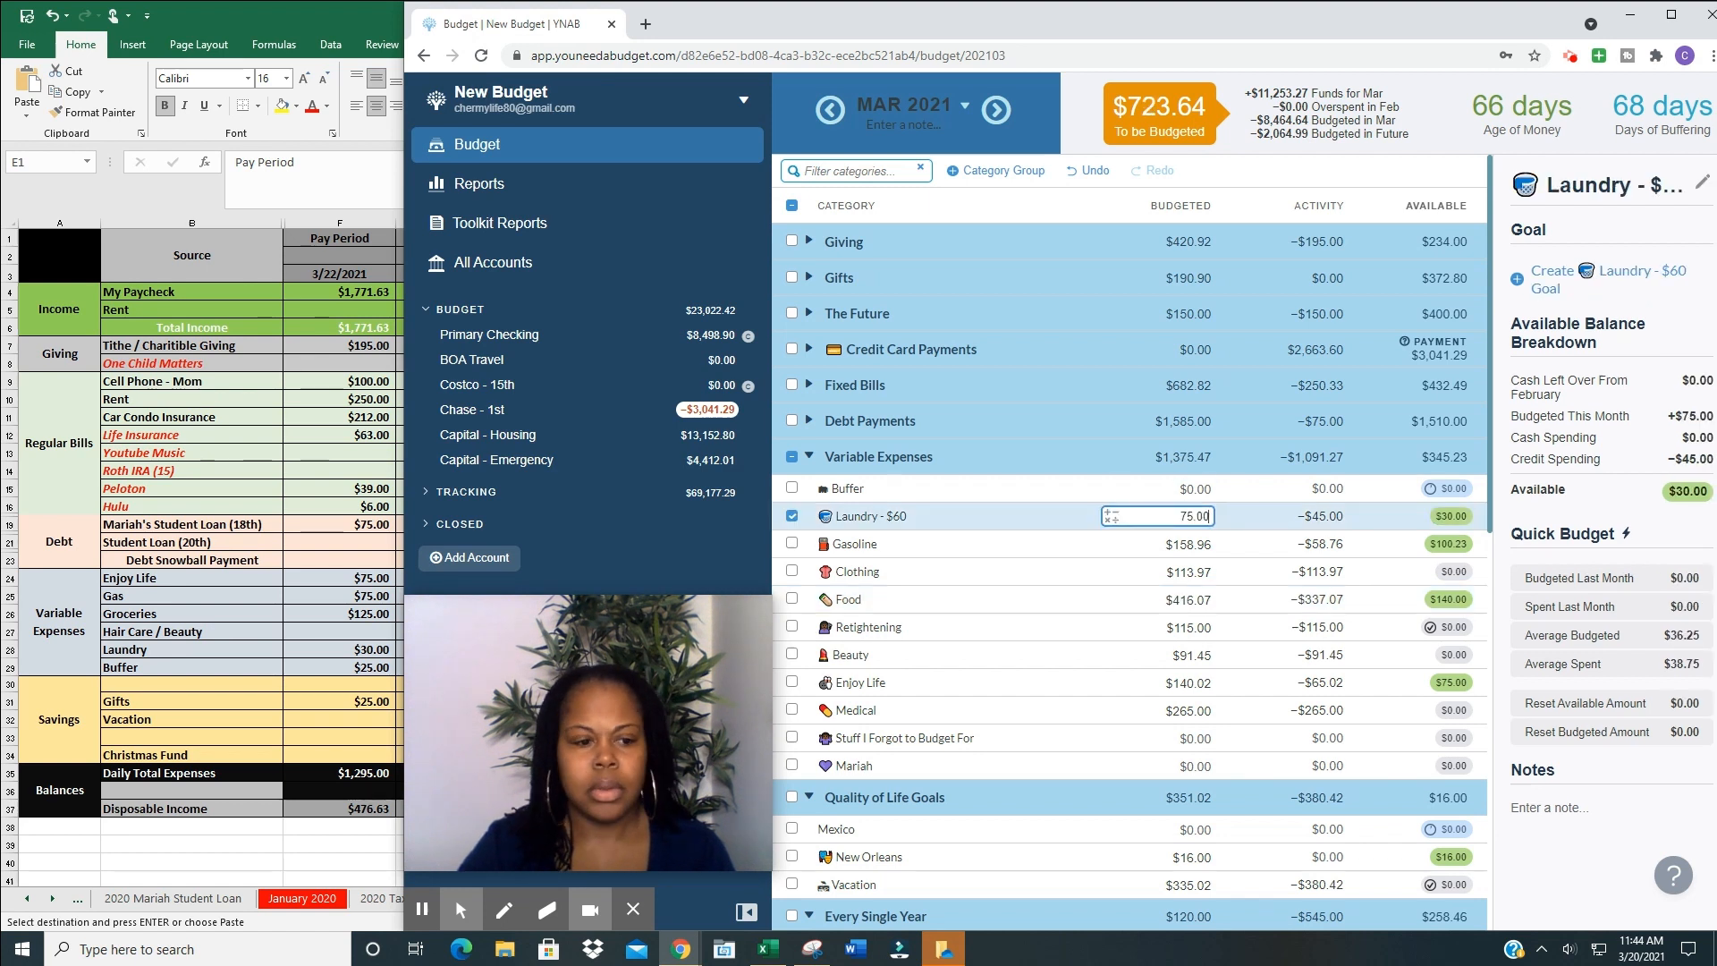
pyautogui.click(1195, 488)
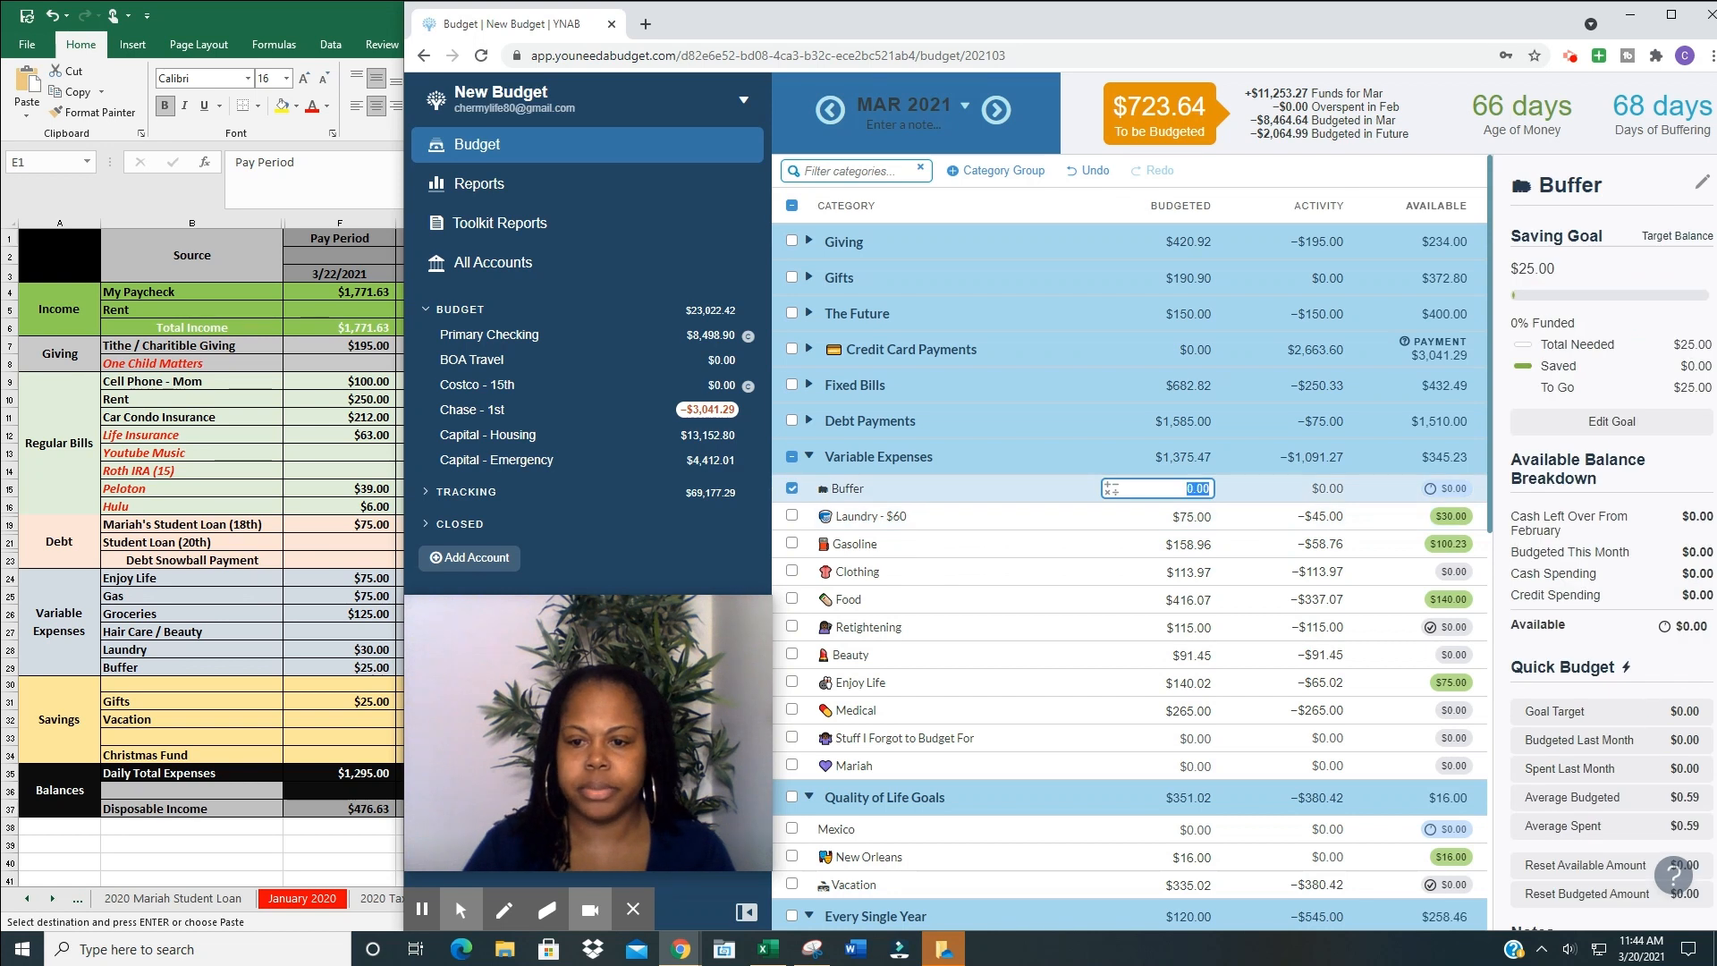
pyautogui.write('25')
pyautogui.press('Return')
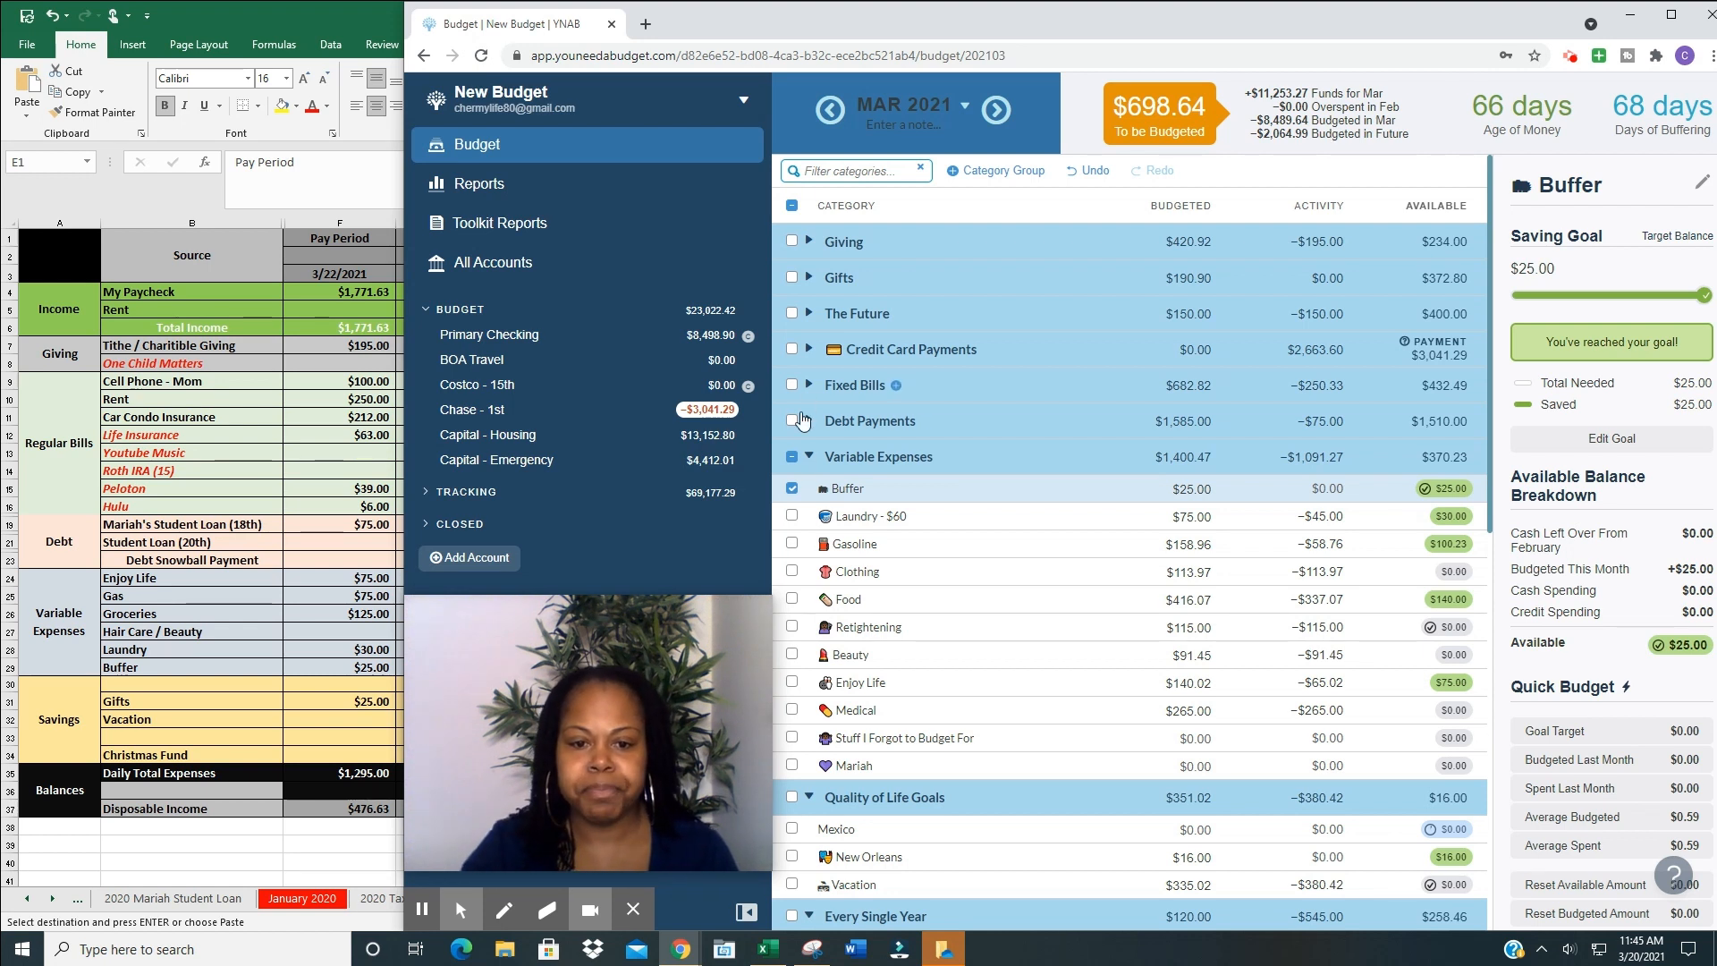
# - Collapse the Variable Expenses, Quality of Life Goals and Every Single Year groups, and expand the Wish List group
pyautogui.click(809, 456)
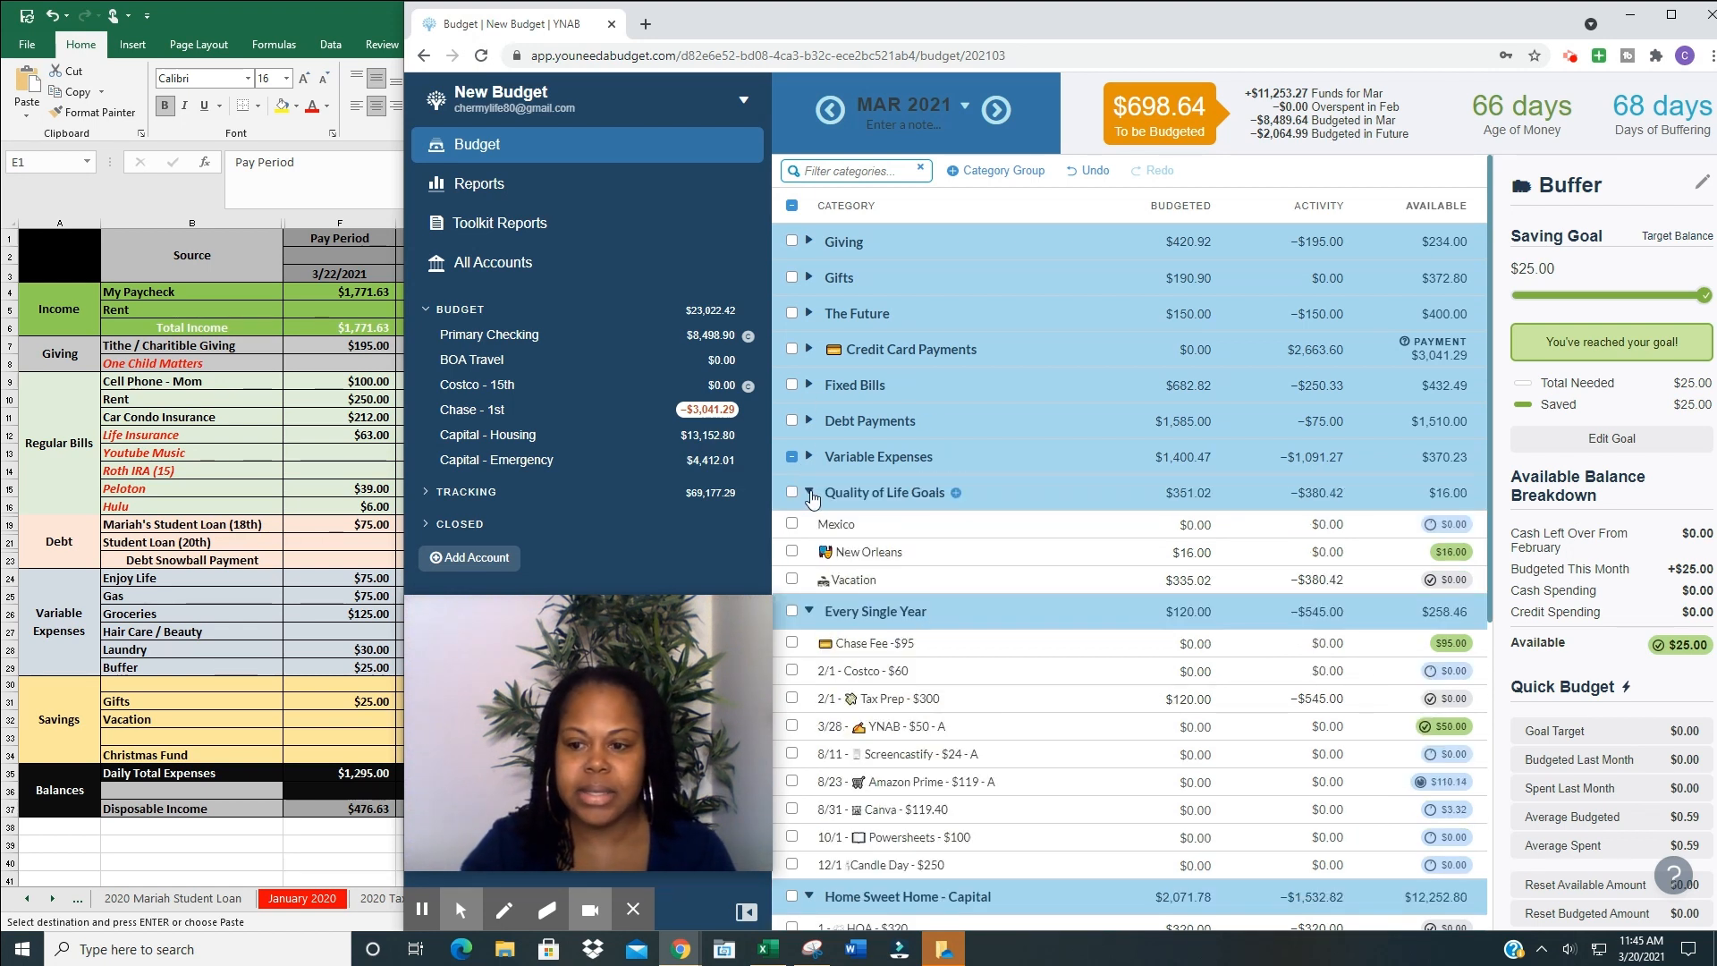
pyautogui.click(809, 493)
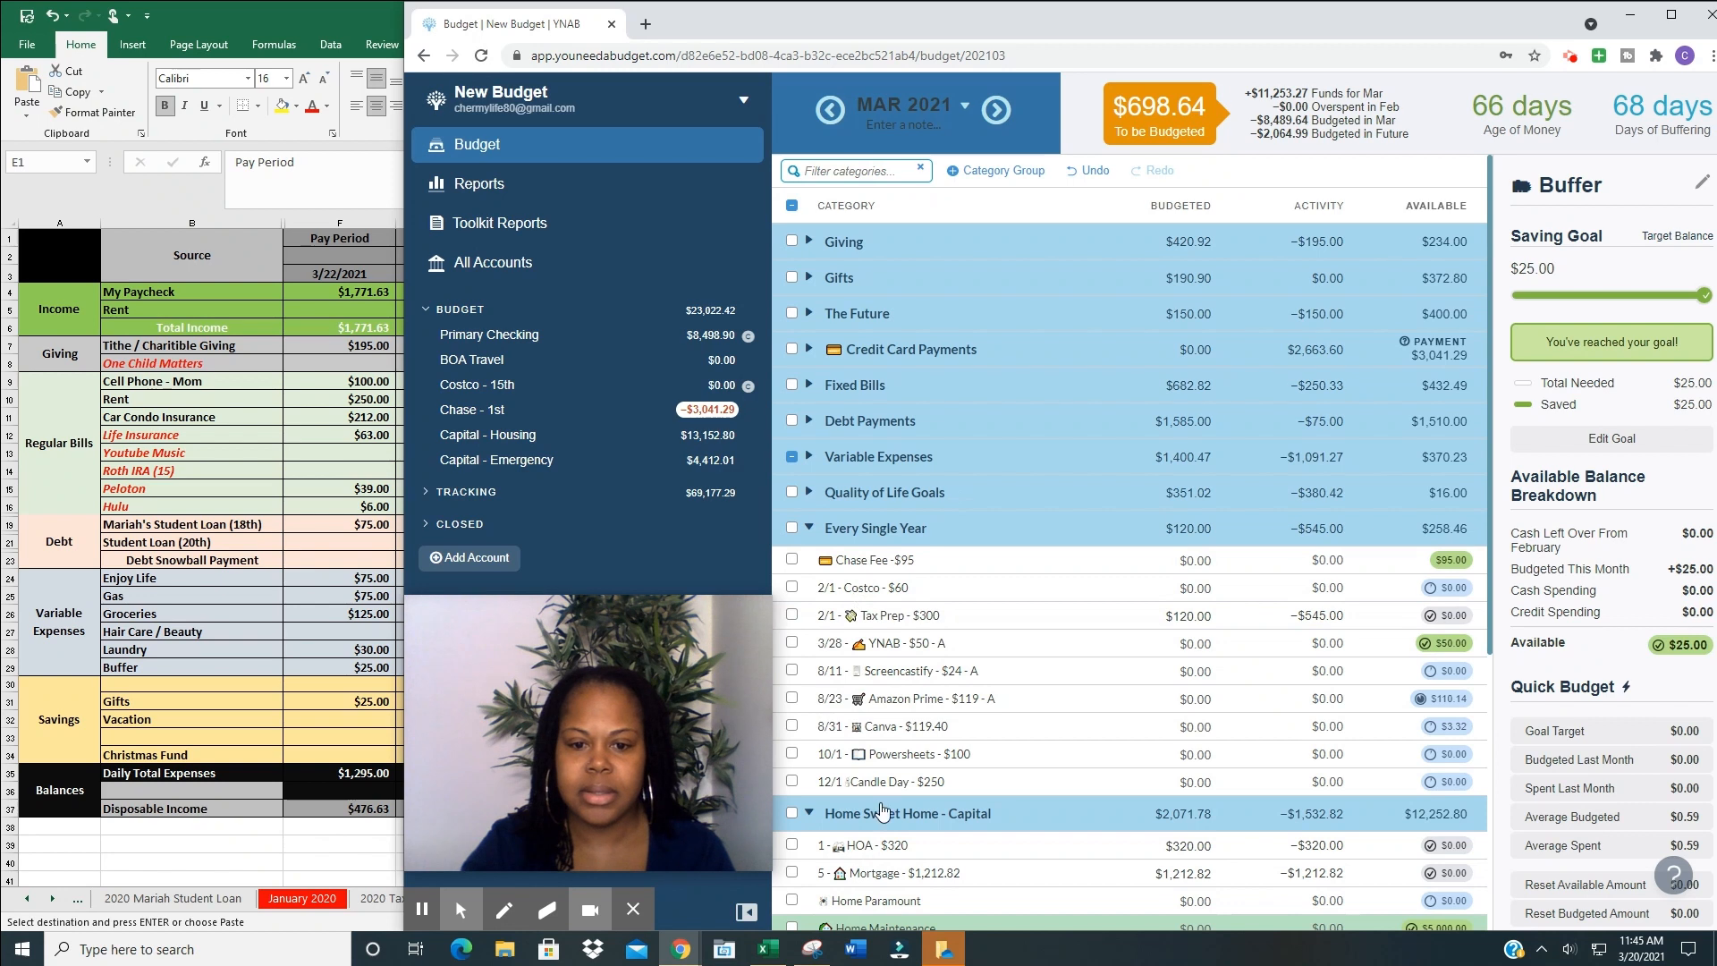
pyautogui.click(811, 528)
pyautogui.scroll(-2, 1163, 691)
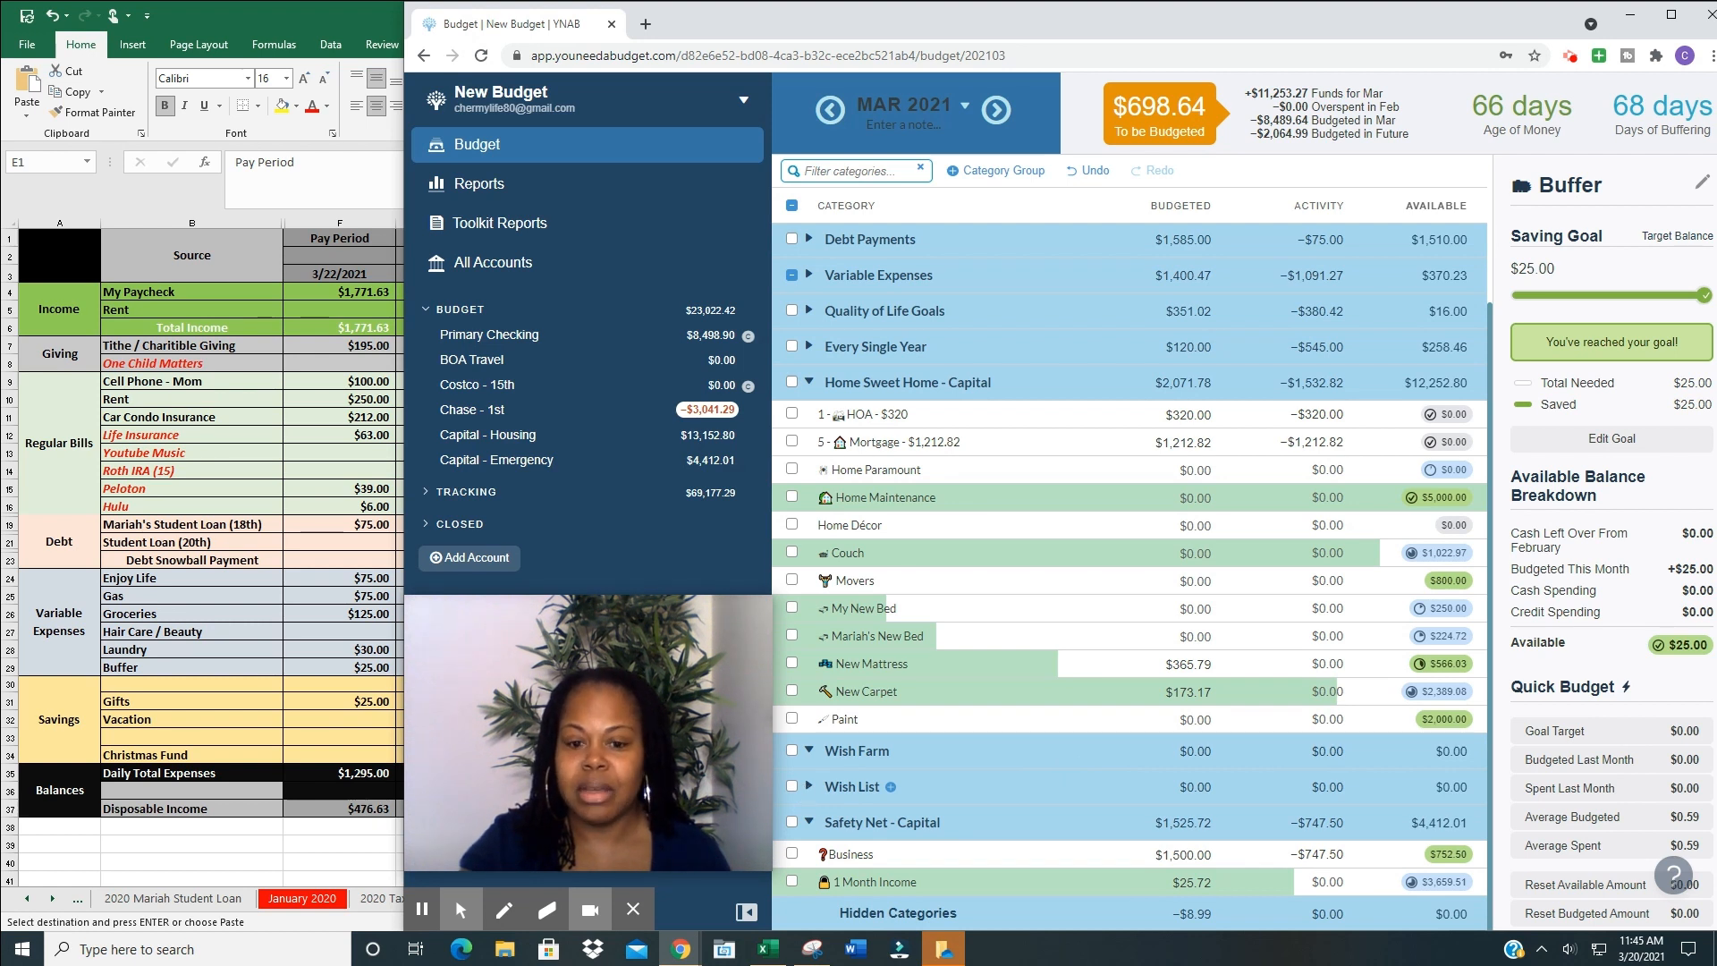
pyautogui.click(810, 787)
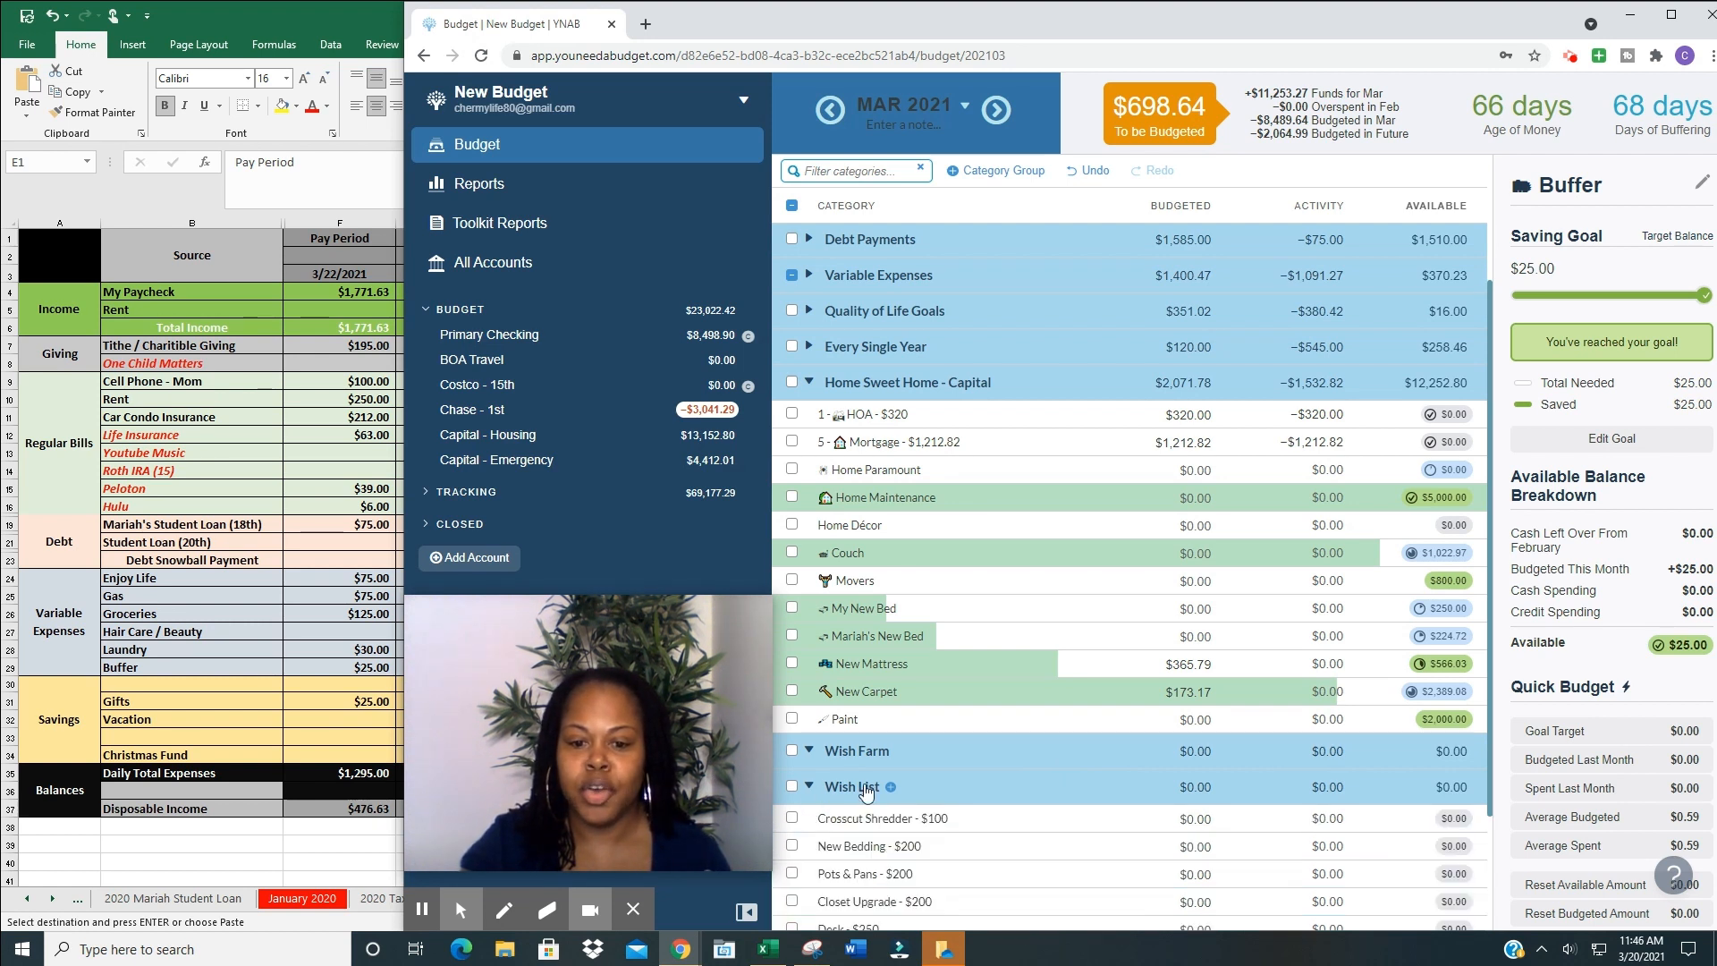
# - Collapse the Wish List category group in the March 2021 budget
pyautogui.scroll(-2, 908, 675)
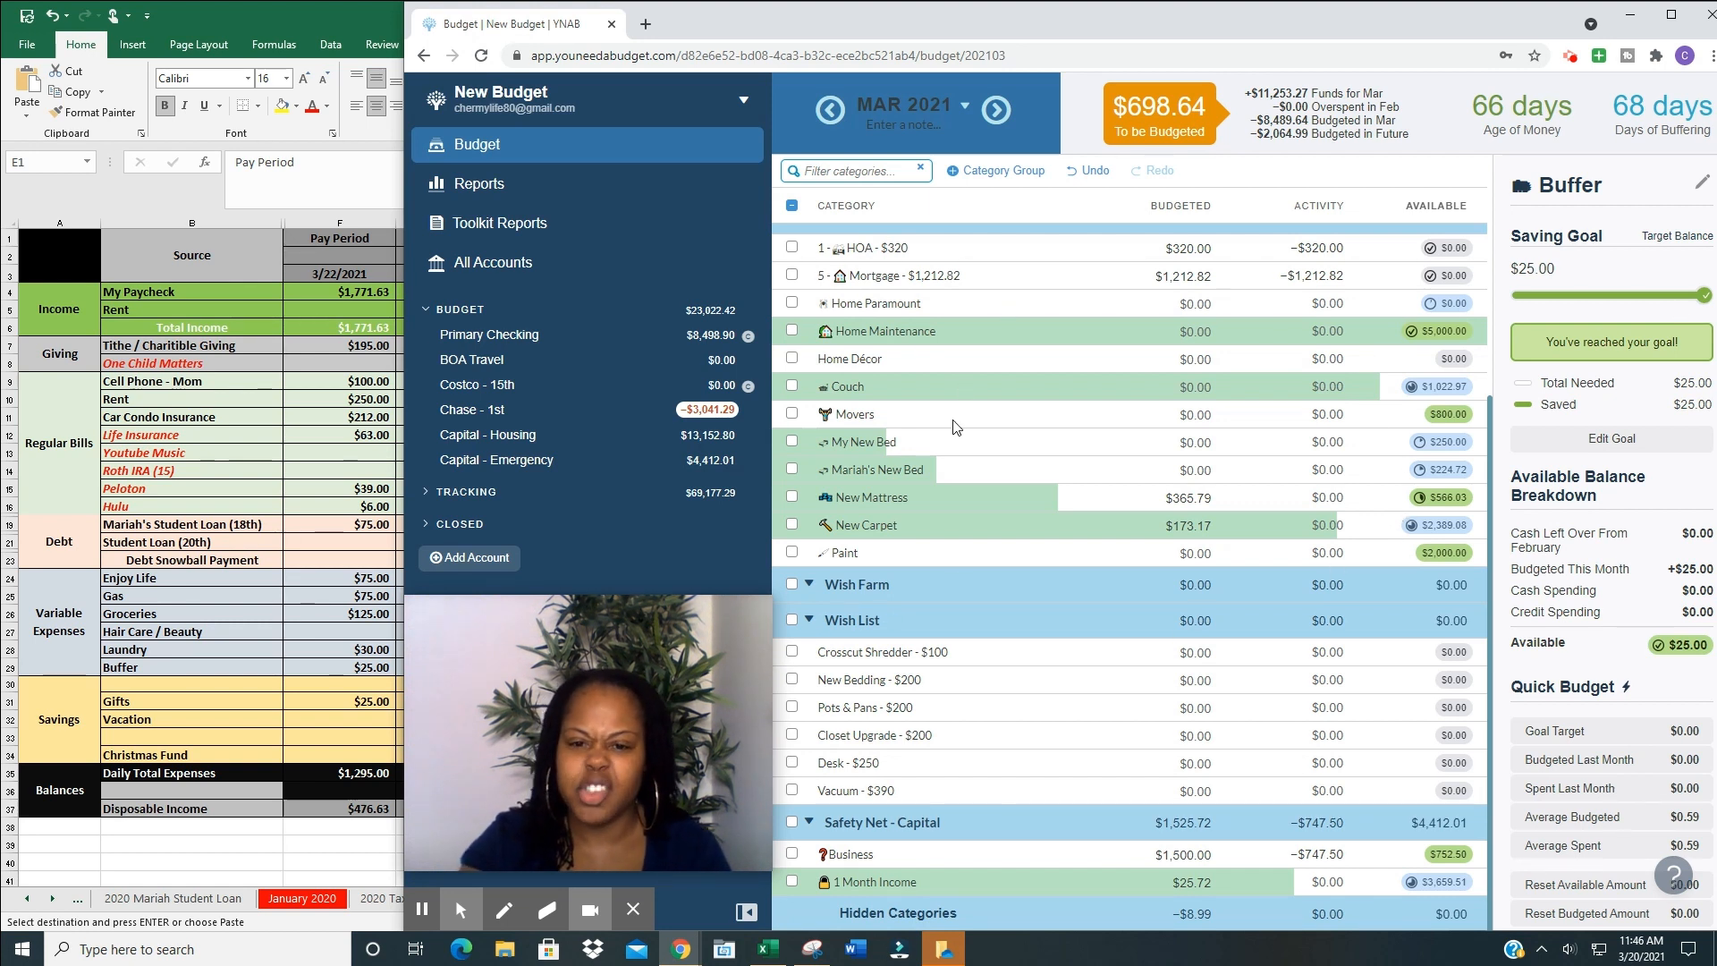
pyautogui.click(808, 621)
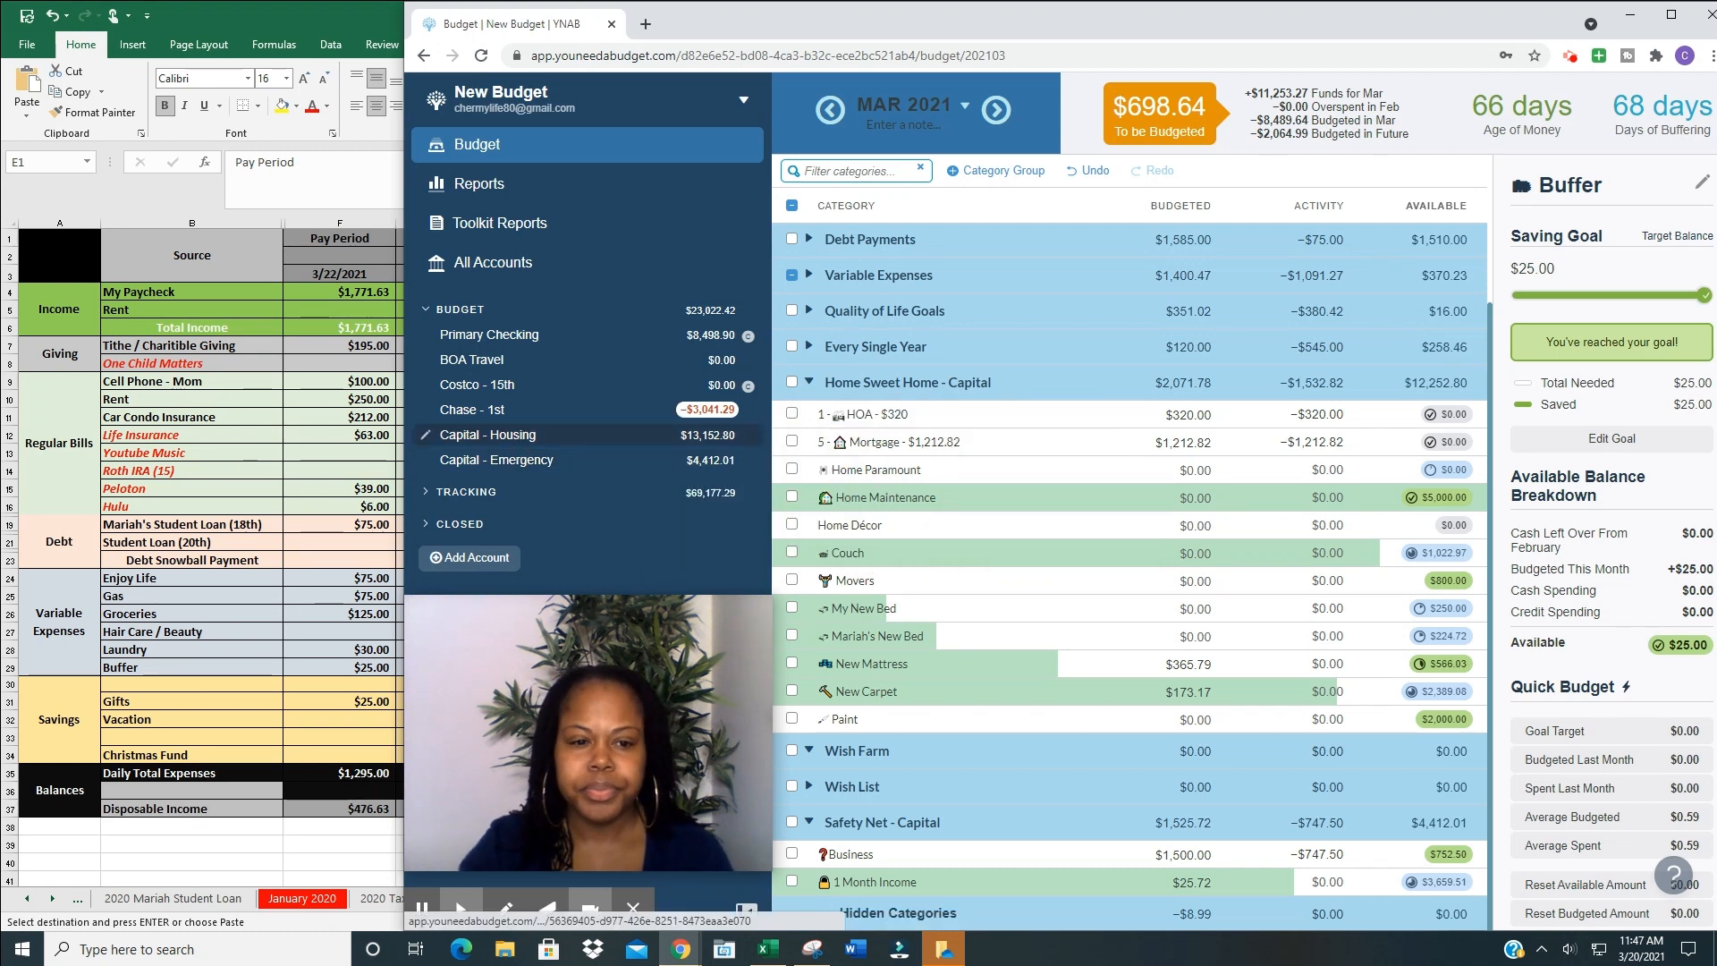
# - Record a $900.00 Pay Check inflow dated 03/20/2021 in the Capital - Housing account, categorized as Inflow: To be Budgeted
pyautogui.click(520, 442)
pyautogui.click(837, 145)
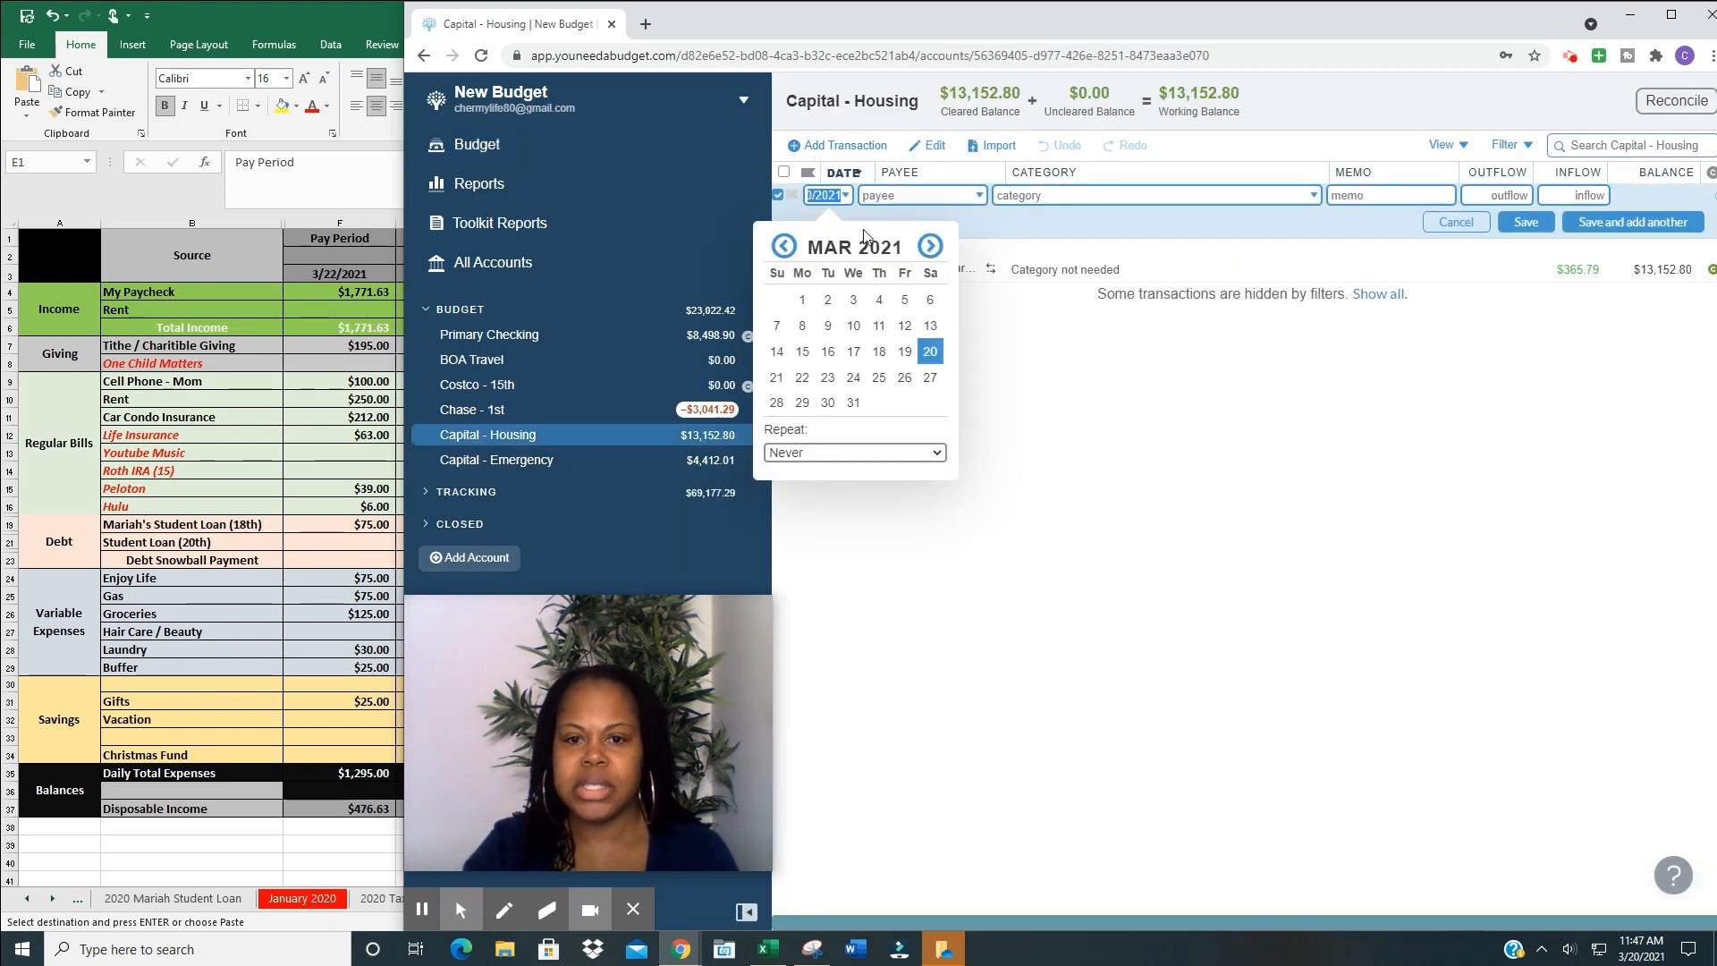
pyautogui.press('Tab')
pyautogui.write('pay')
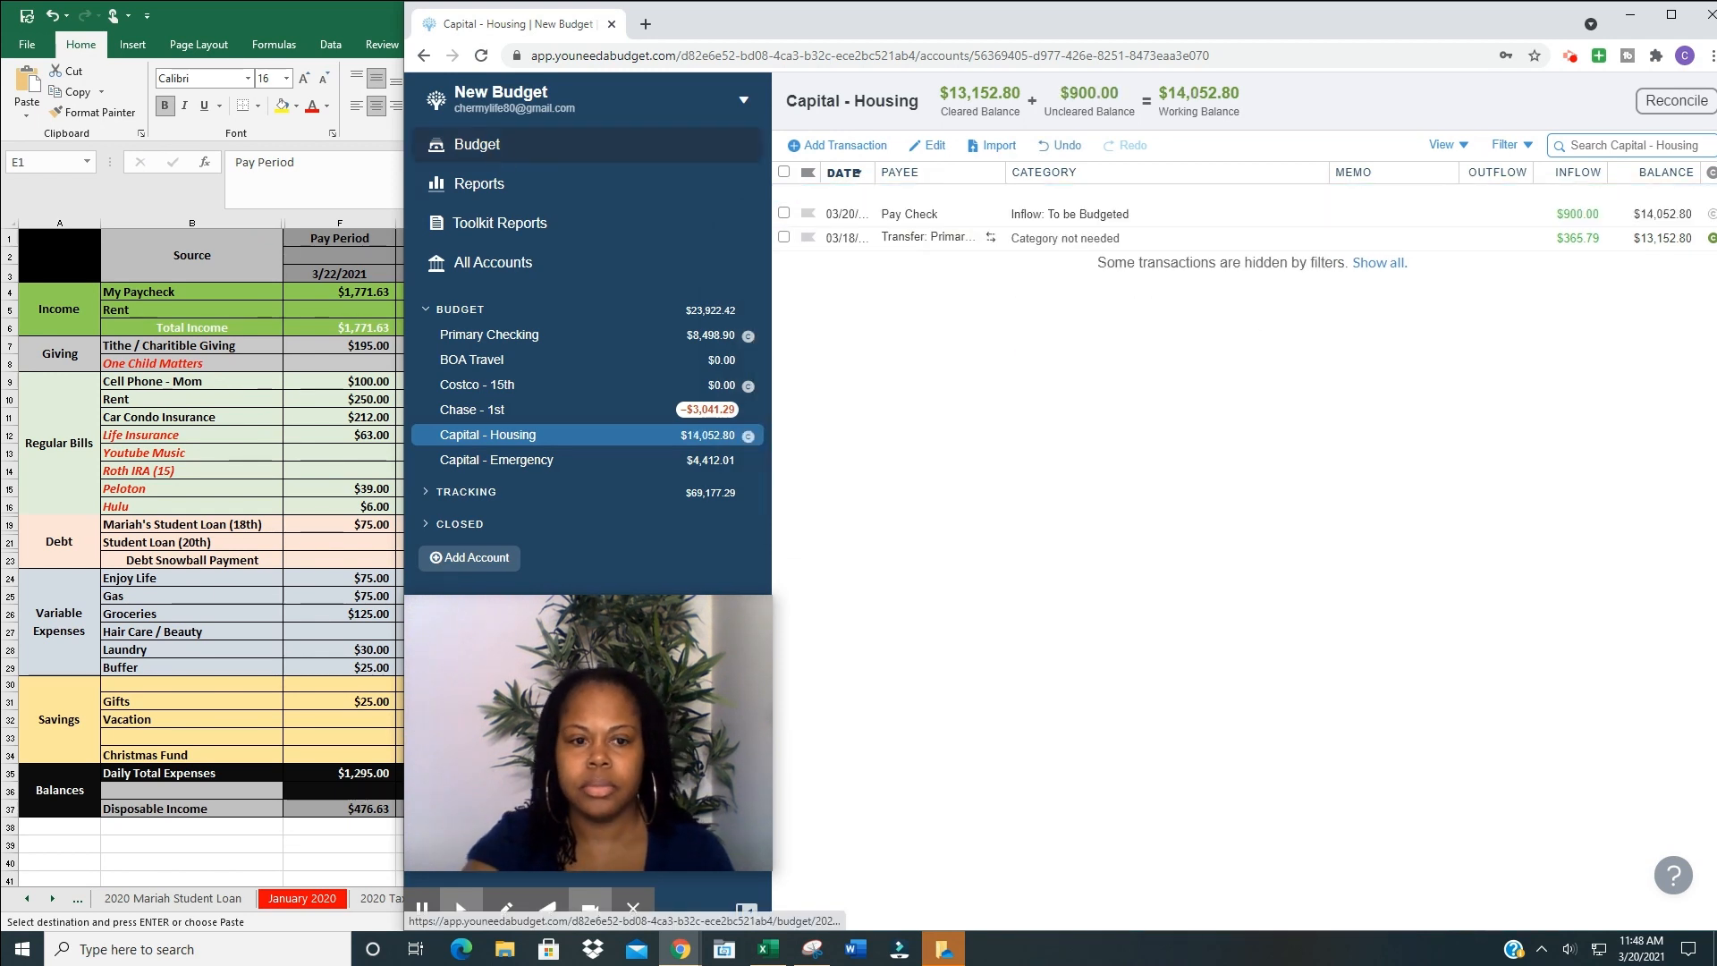
# - Budget the underfunded $632.82 for the Mortgage category in the April 2021 budget
pyautogui.click(499, 152)
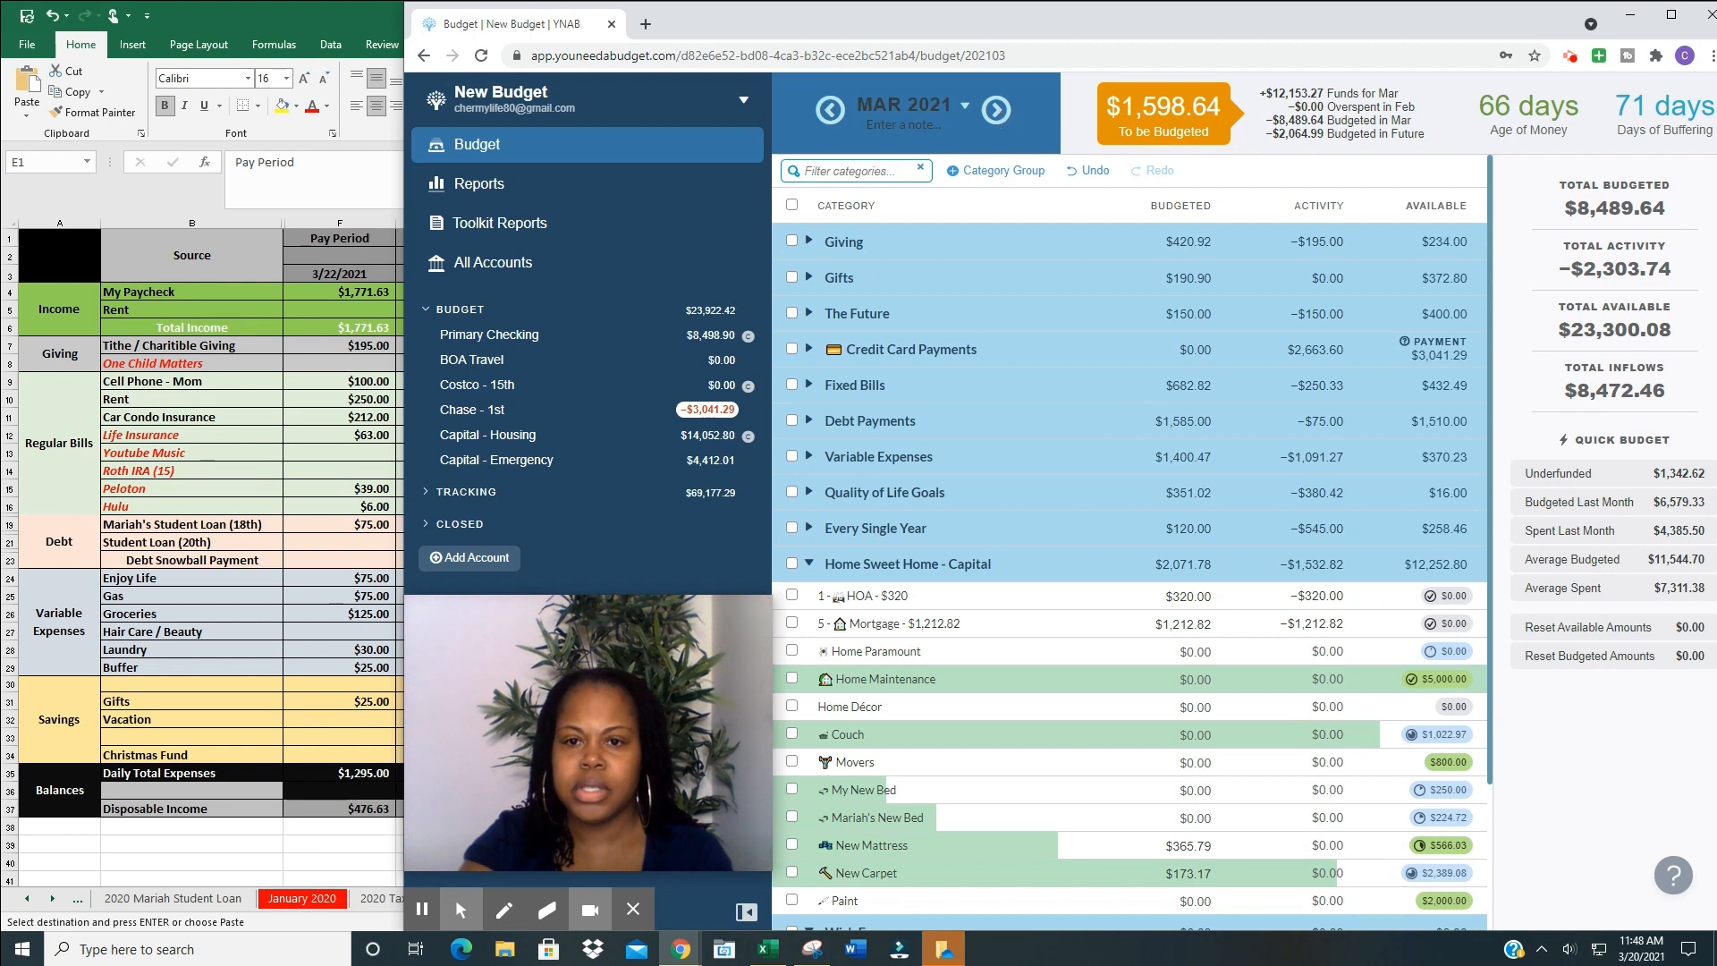
pyautogui.click(995, 111)
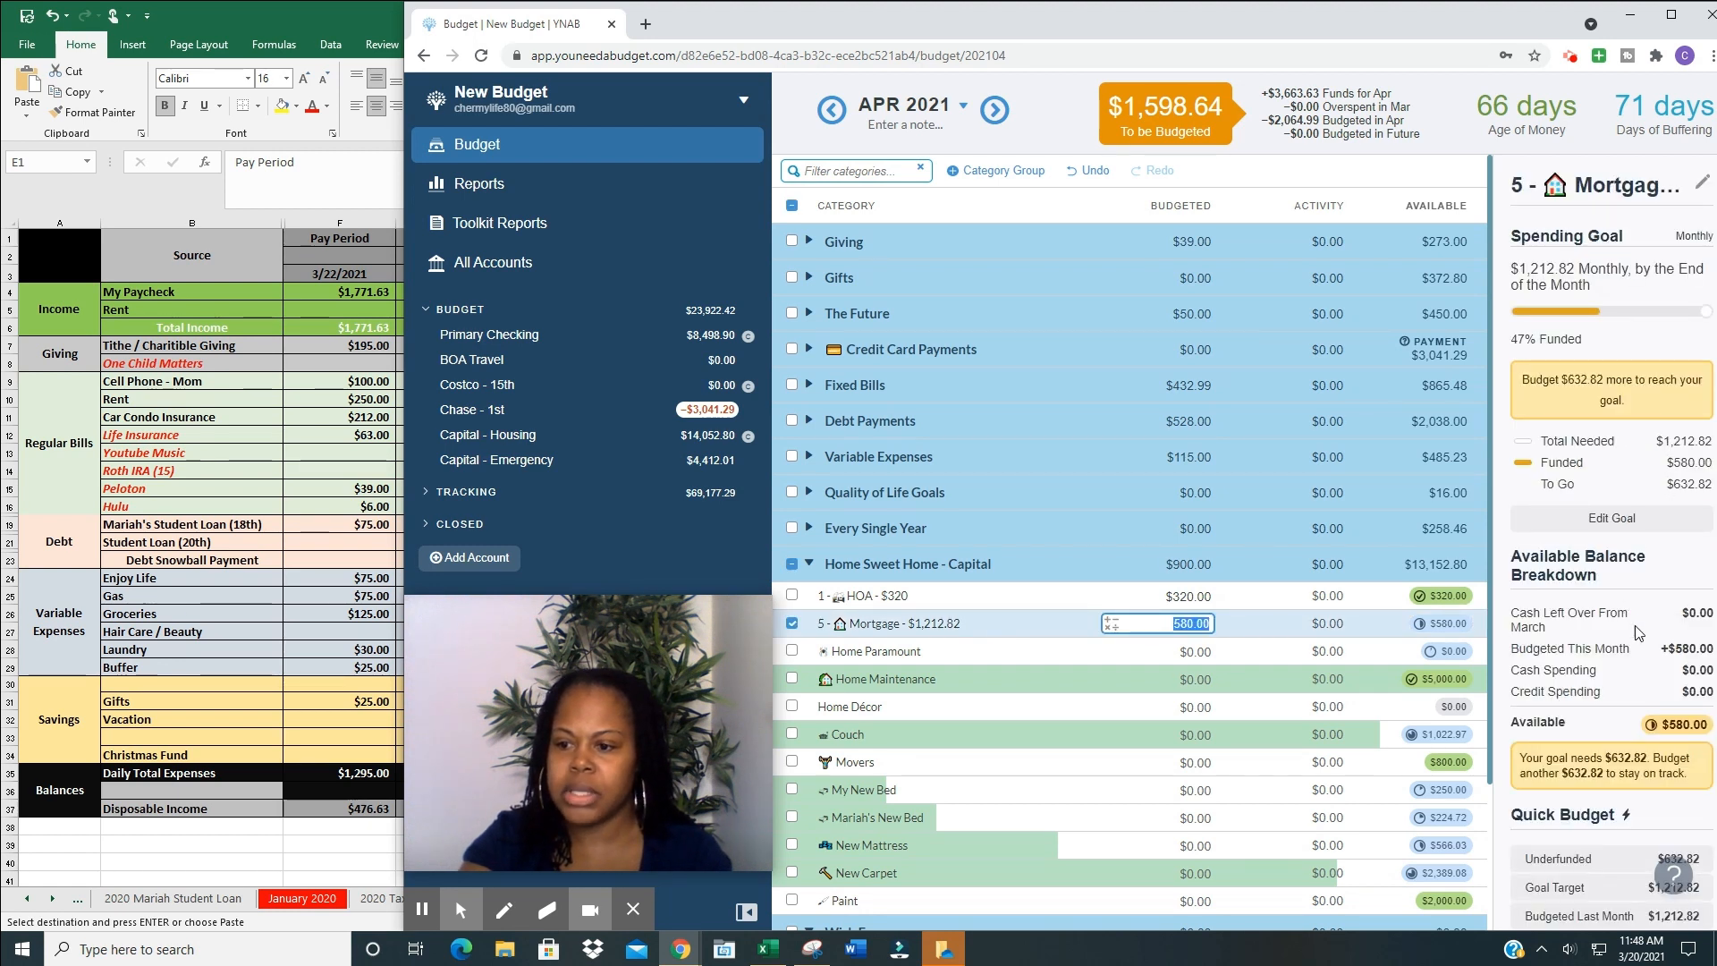
pyautogui.scroll(-2, 1628, 751)
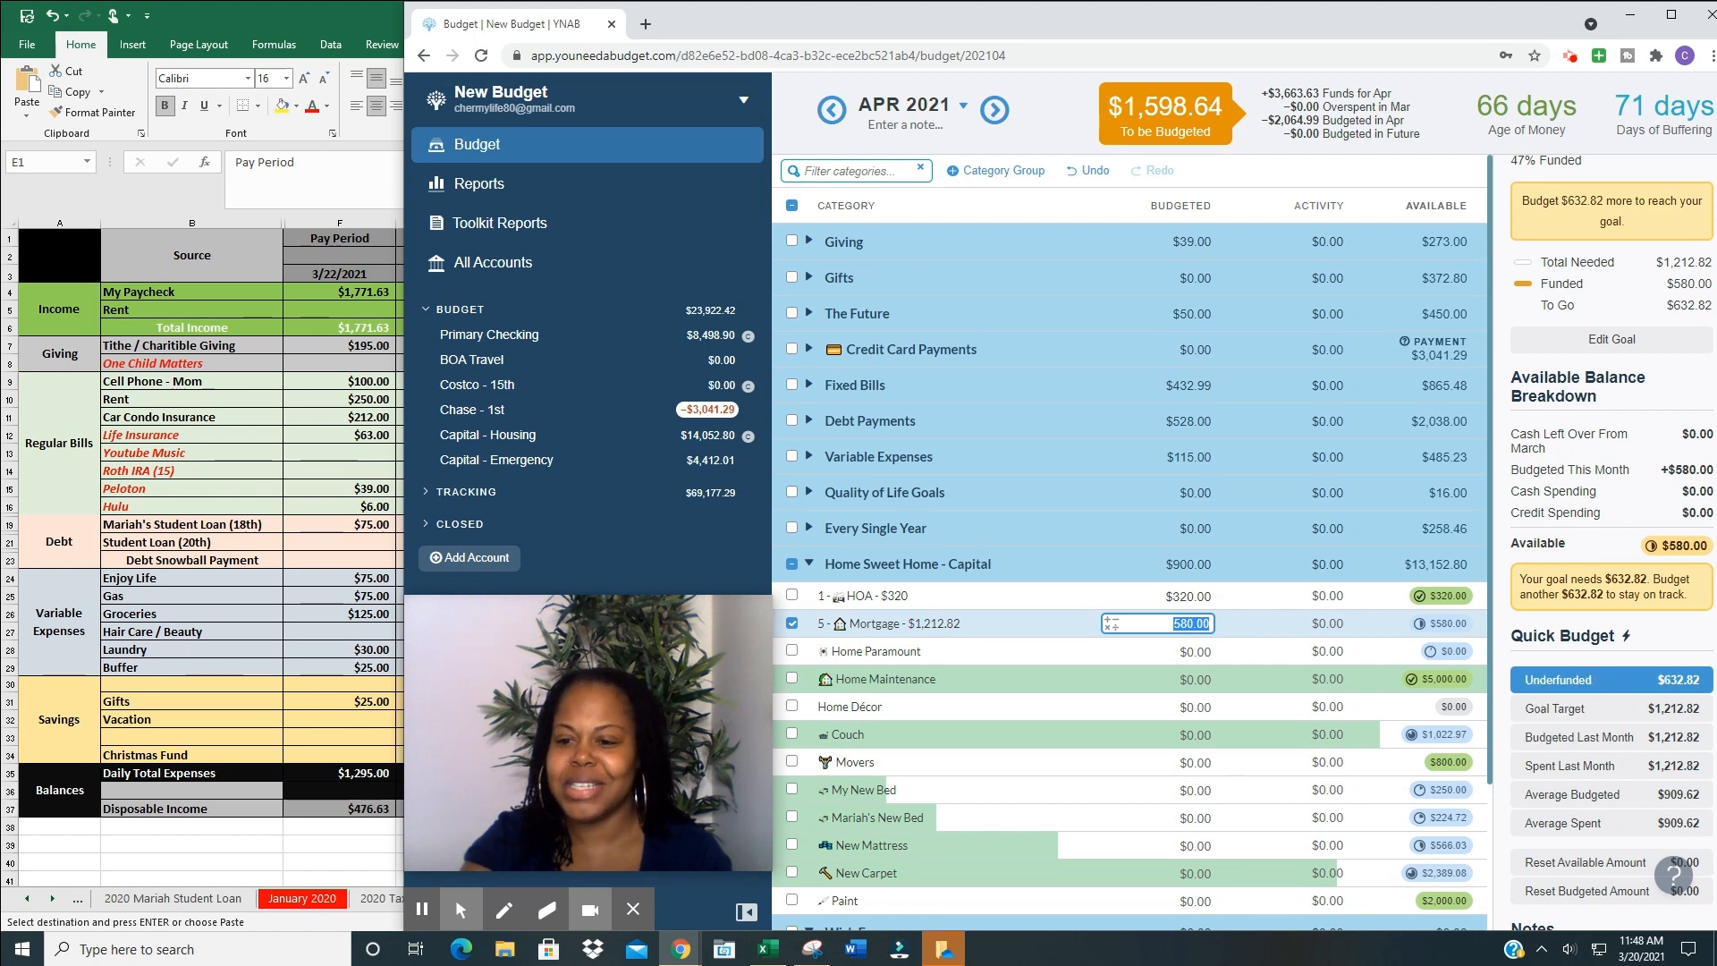
pyautogui.click(1590, 682)
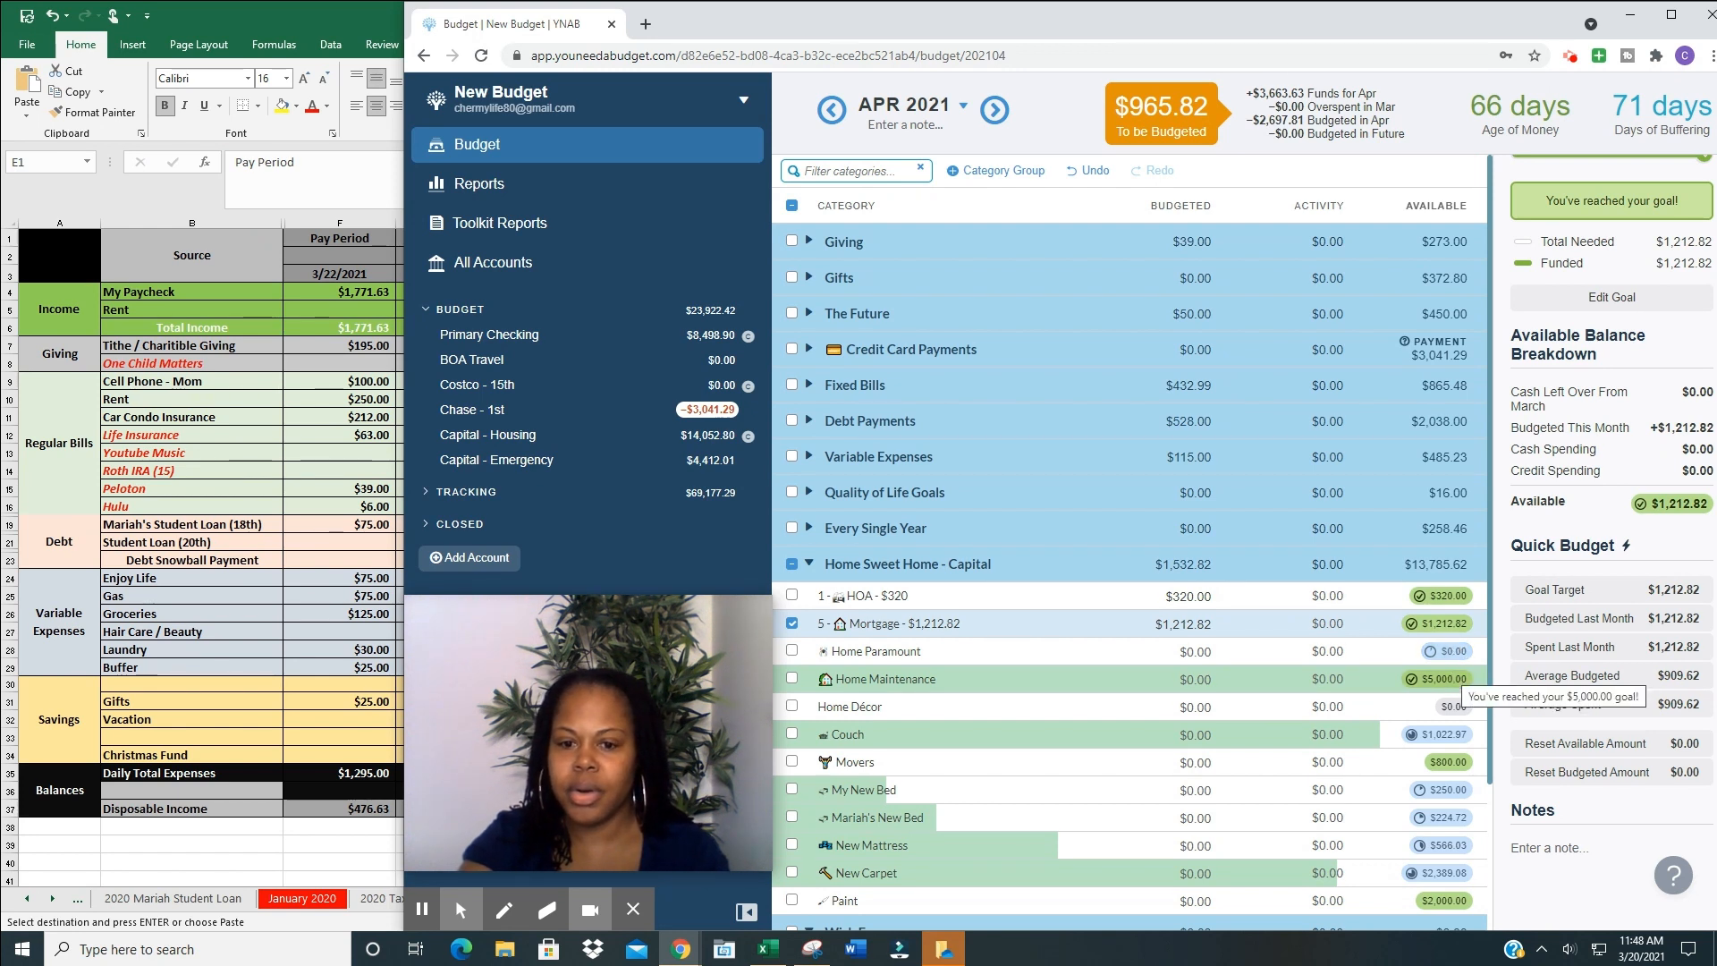
# - Return to March 2021 and budget the underfunded amounts of $44.26 for Couch and $312.50 for My New Bed
pyautogui.click(829, 111)
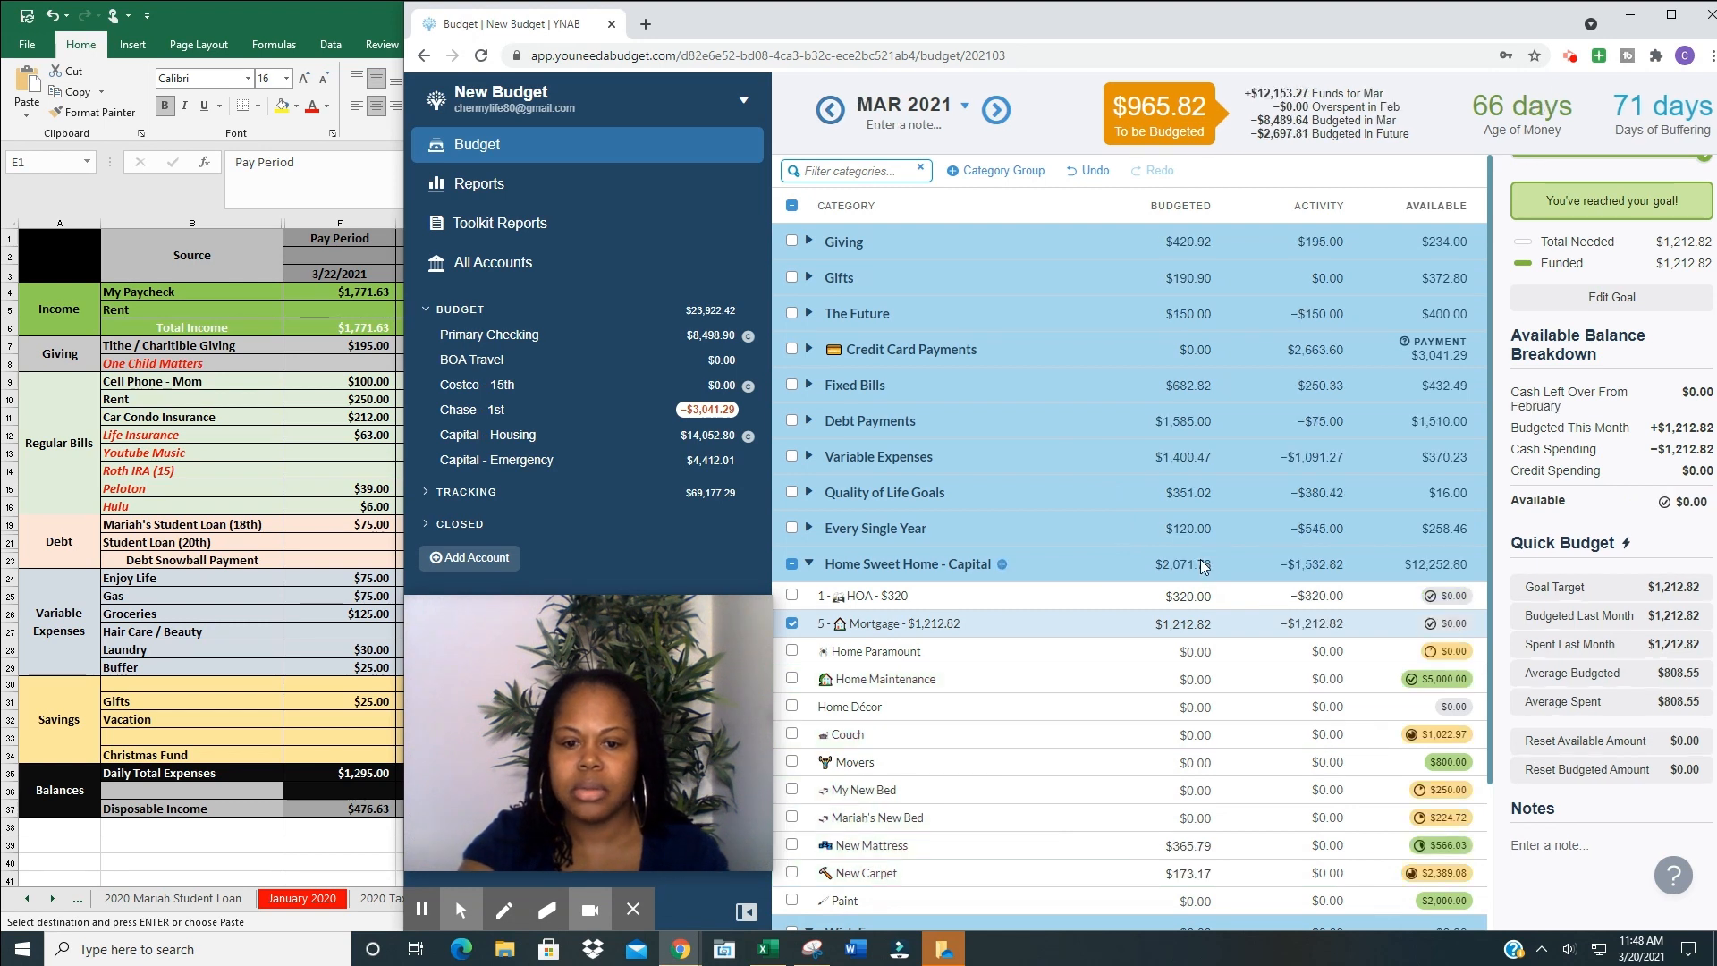
pyautogui.scroll(-2, 888, 489)
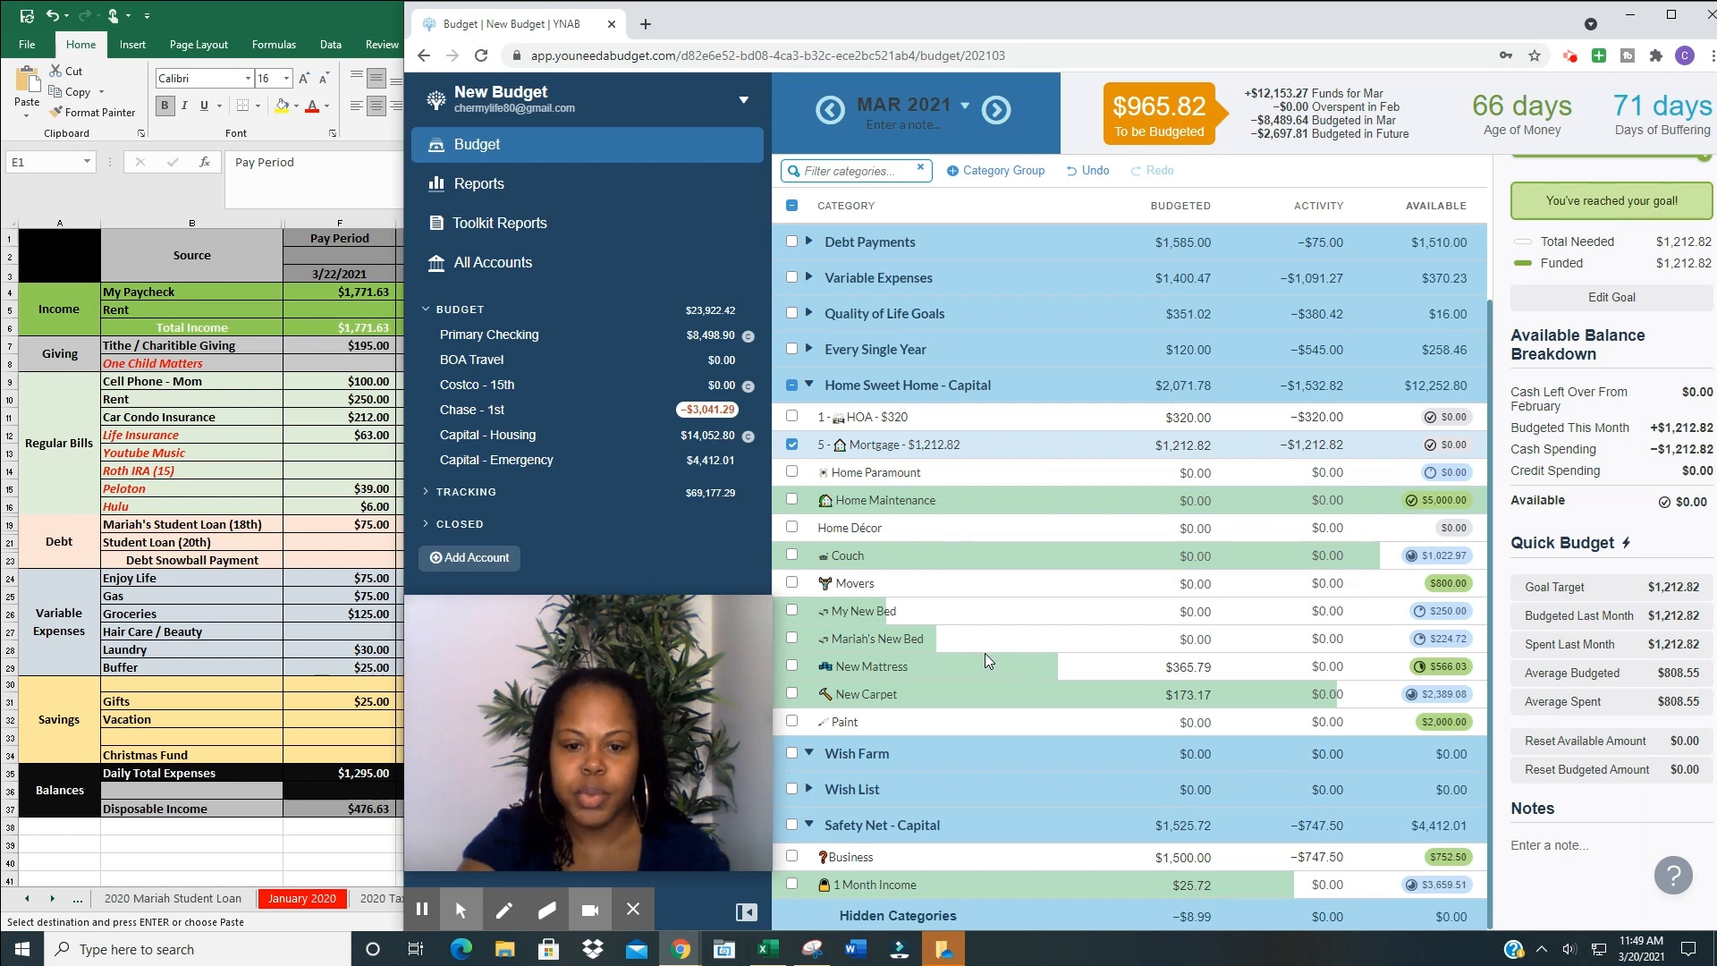
pyautogui.click(973, 554)
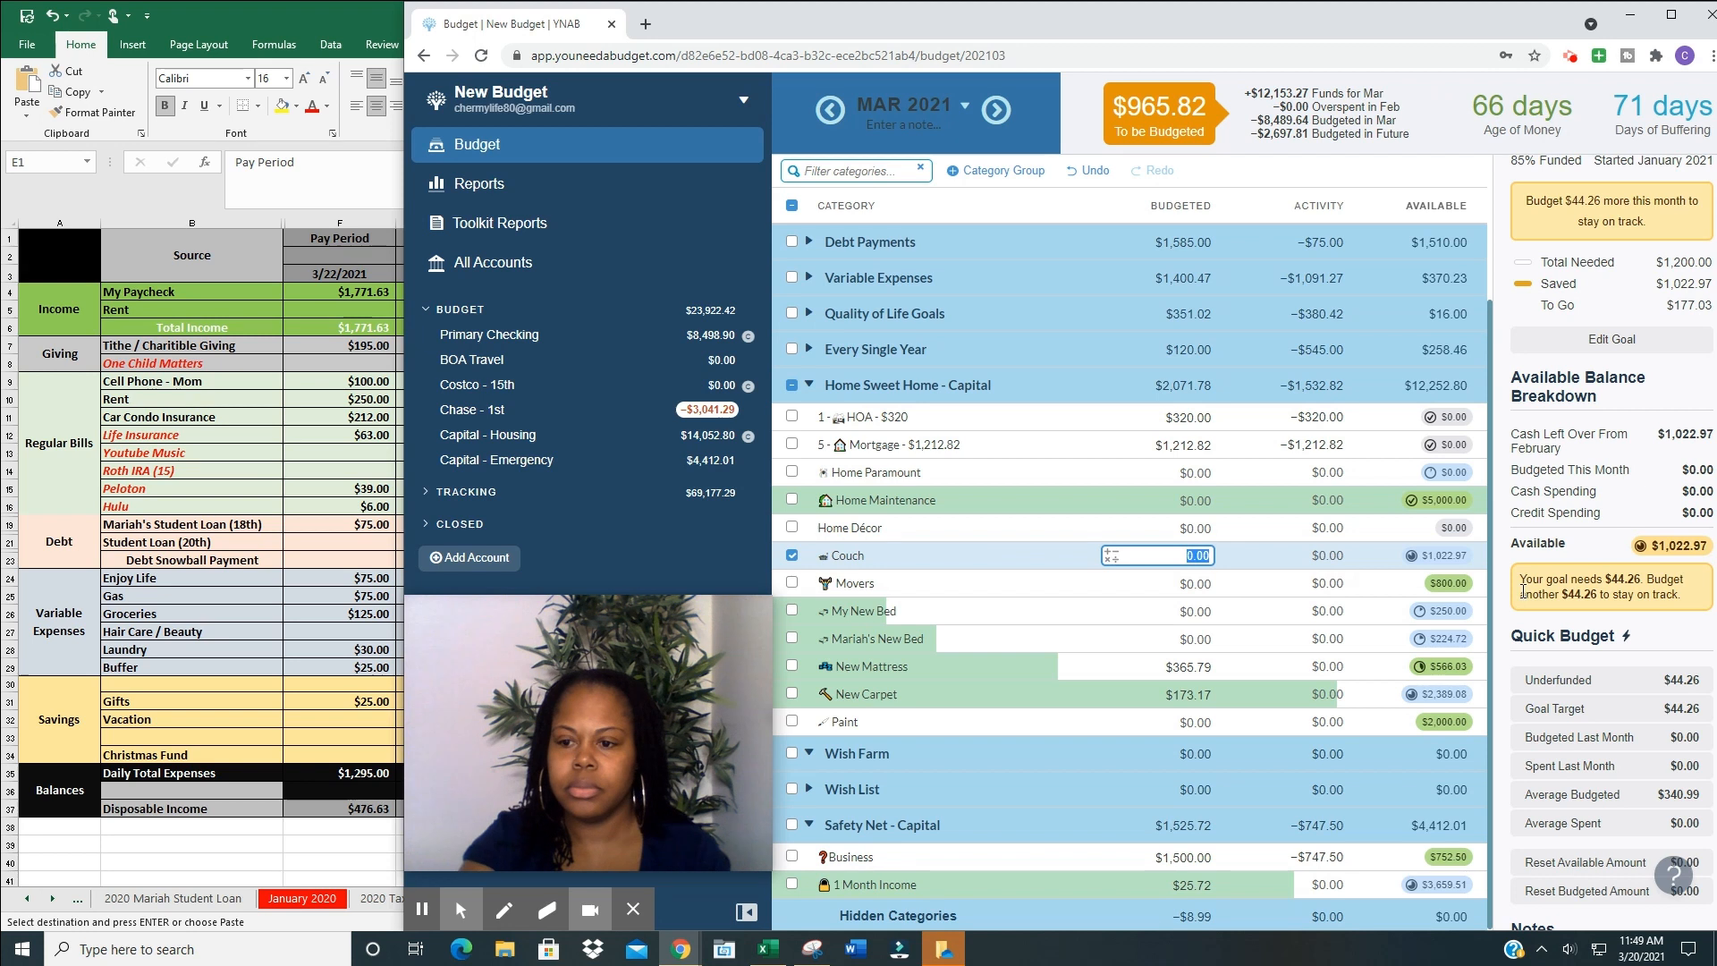
pyautogui.click(1601, 681)
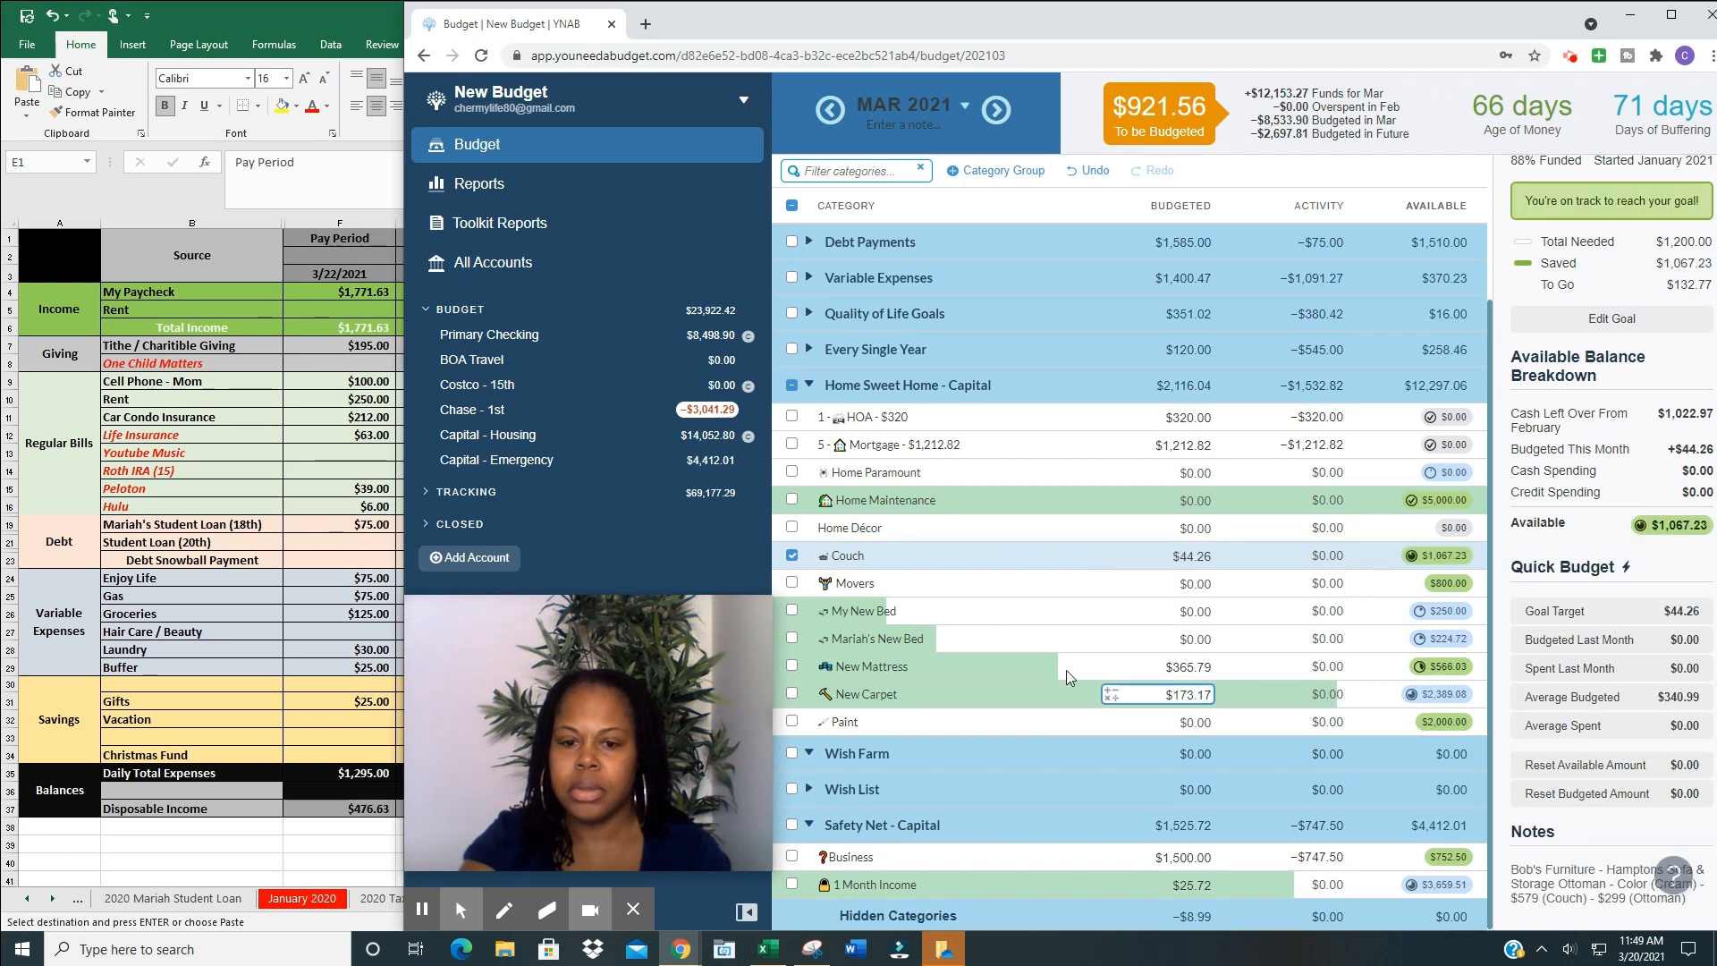
pyautogui.click(920, 611)
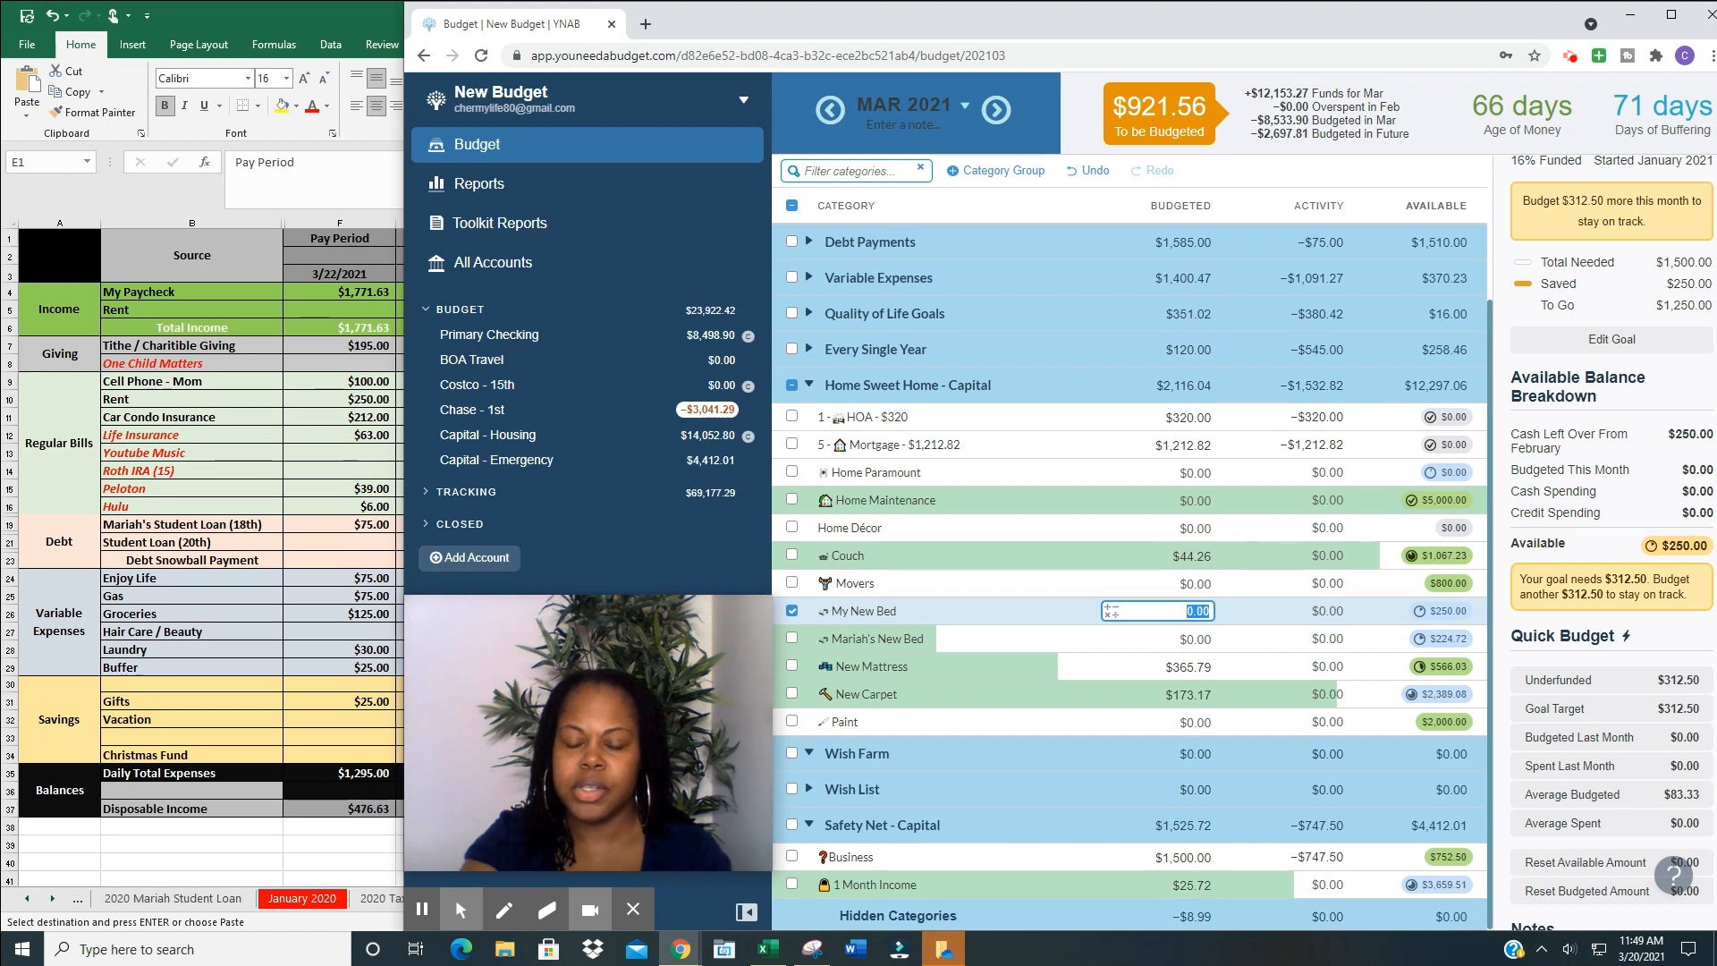
pyautogui.click(1621, 680)
# - Budget the underfunded March amounts of $181.32 for the bed category below My New Bed and $22.86 for New Carpet
pyautogui.click(1019, 642)
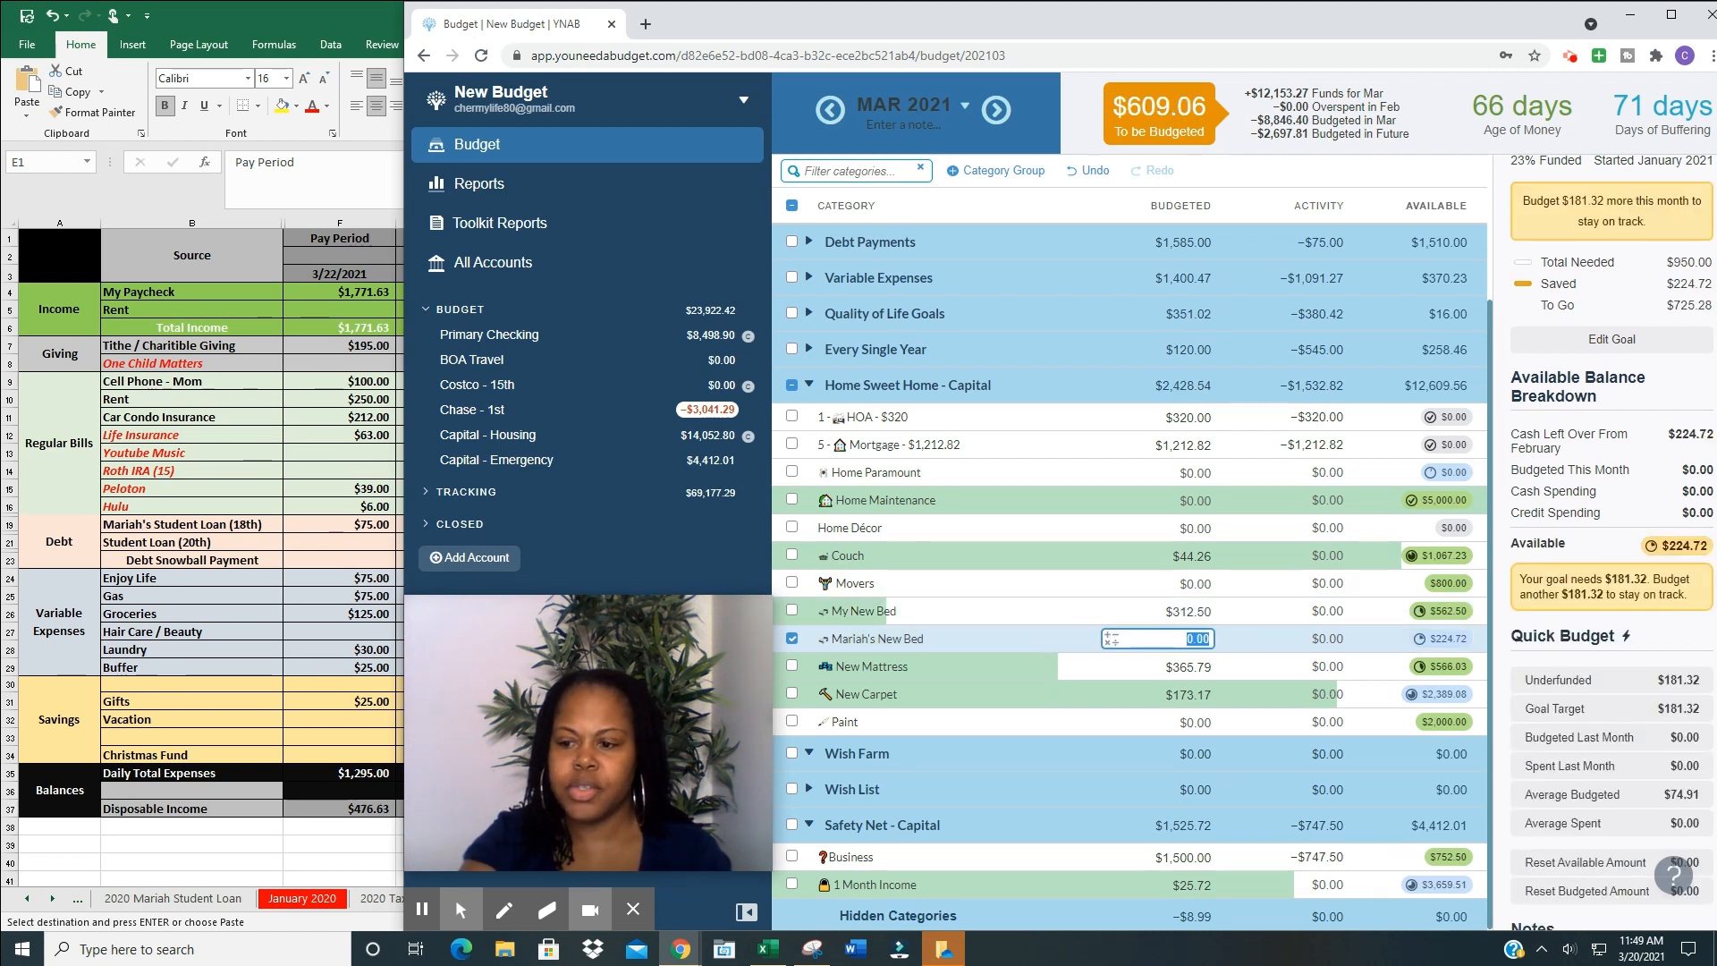
pyautogui.click(1597, 682)
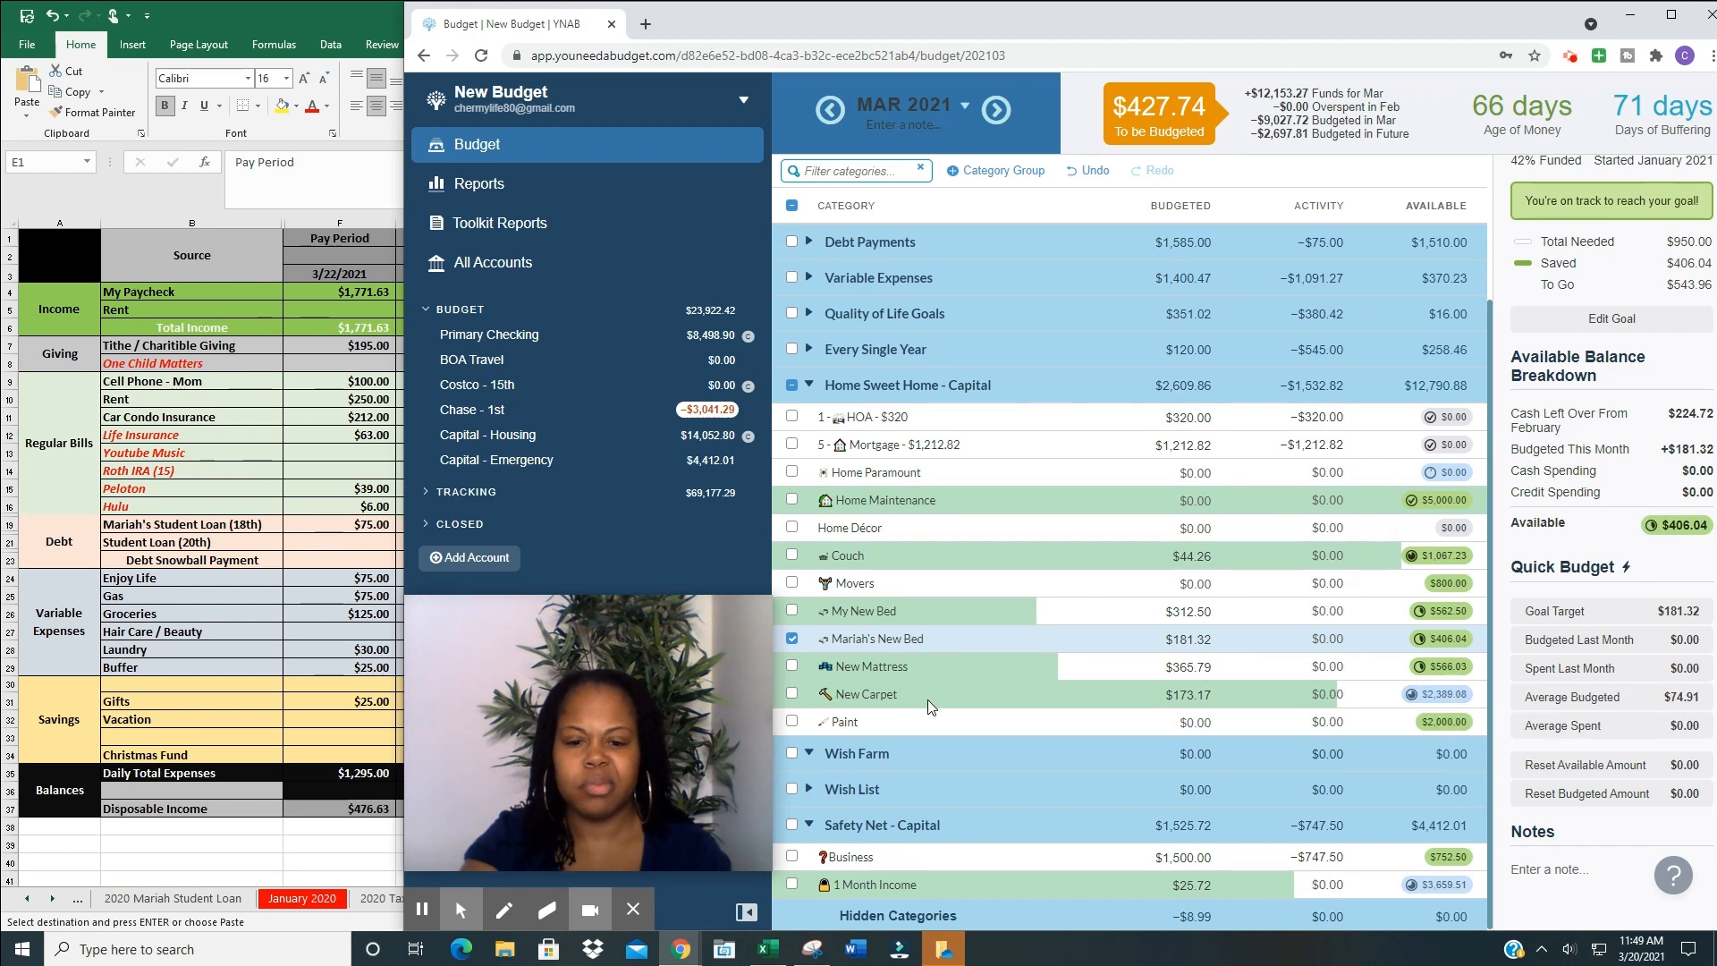
pyautogui.click(792, 694)
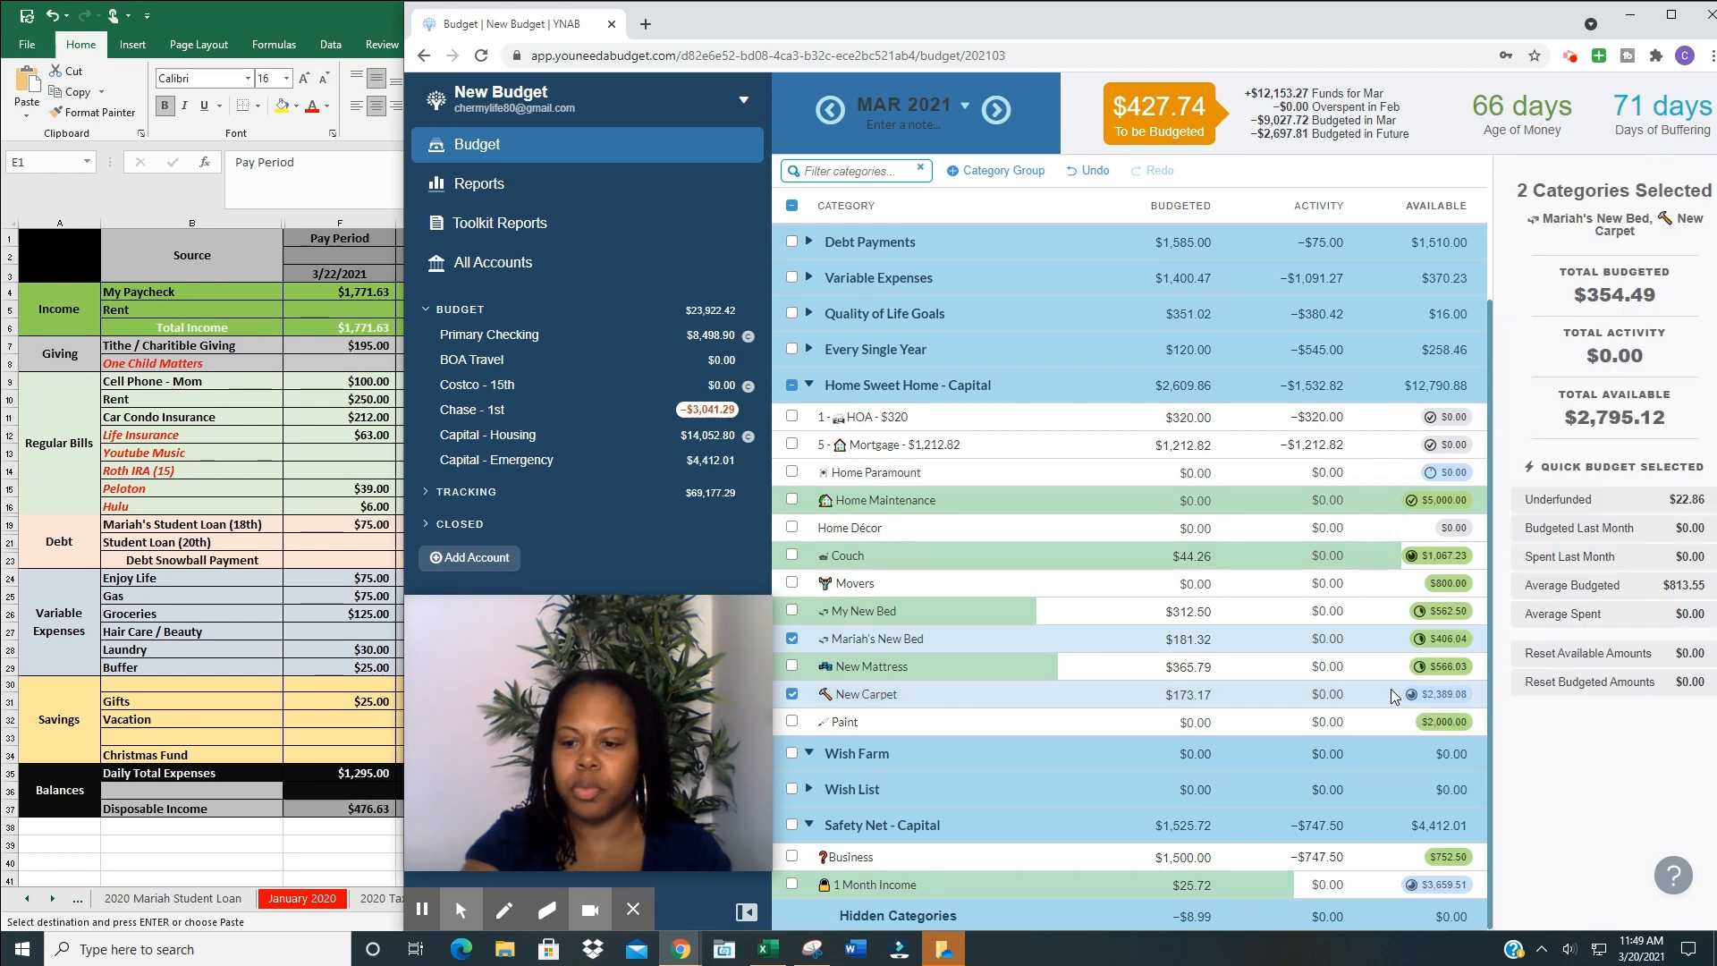
pyautogui.click(1621, 514)
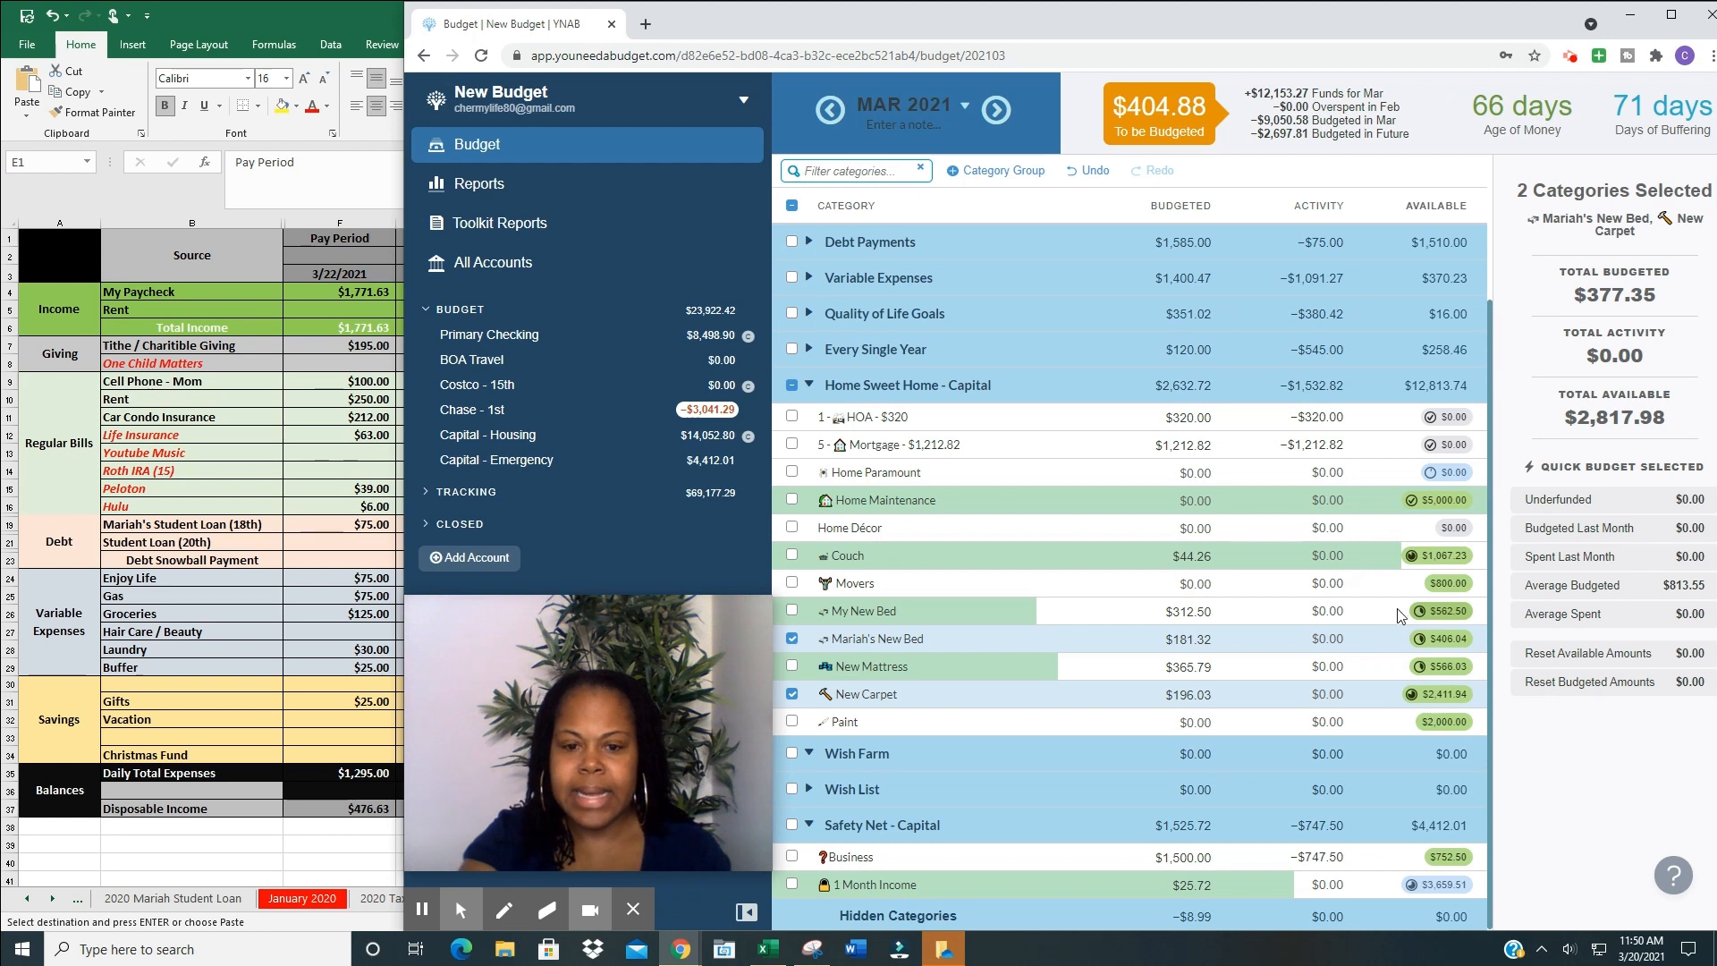
# - Add $132.77 to the March budgeted amount for Couch under Home Sweet Home - Capital
pyautogui.click(1073, 553)
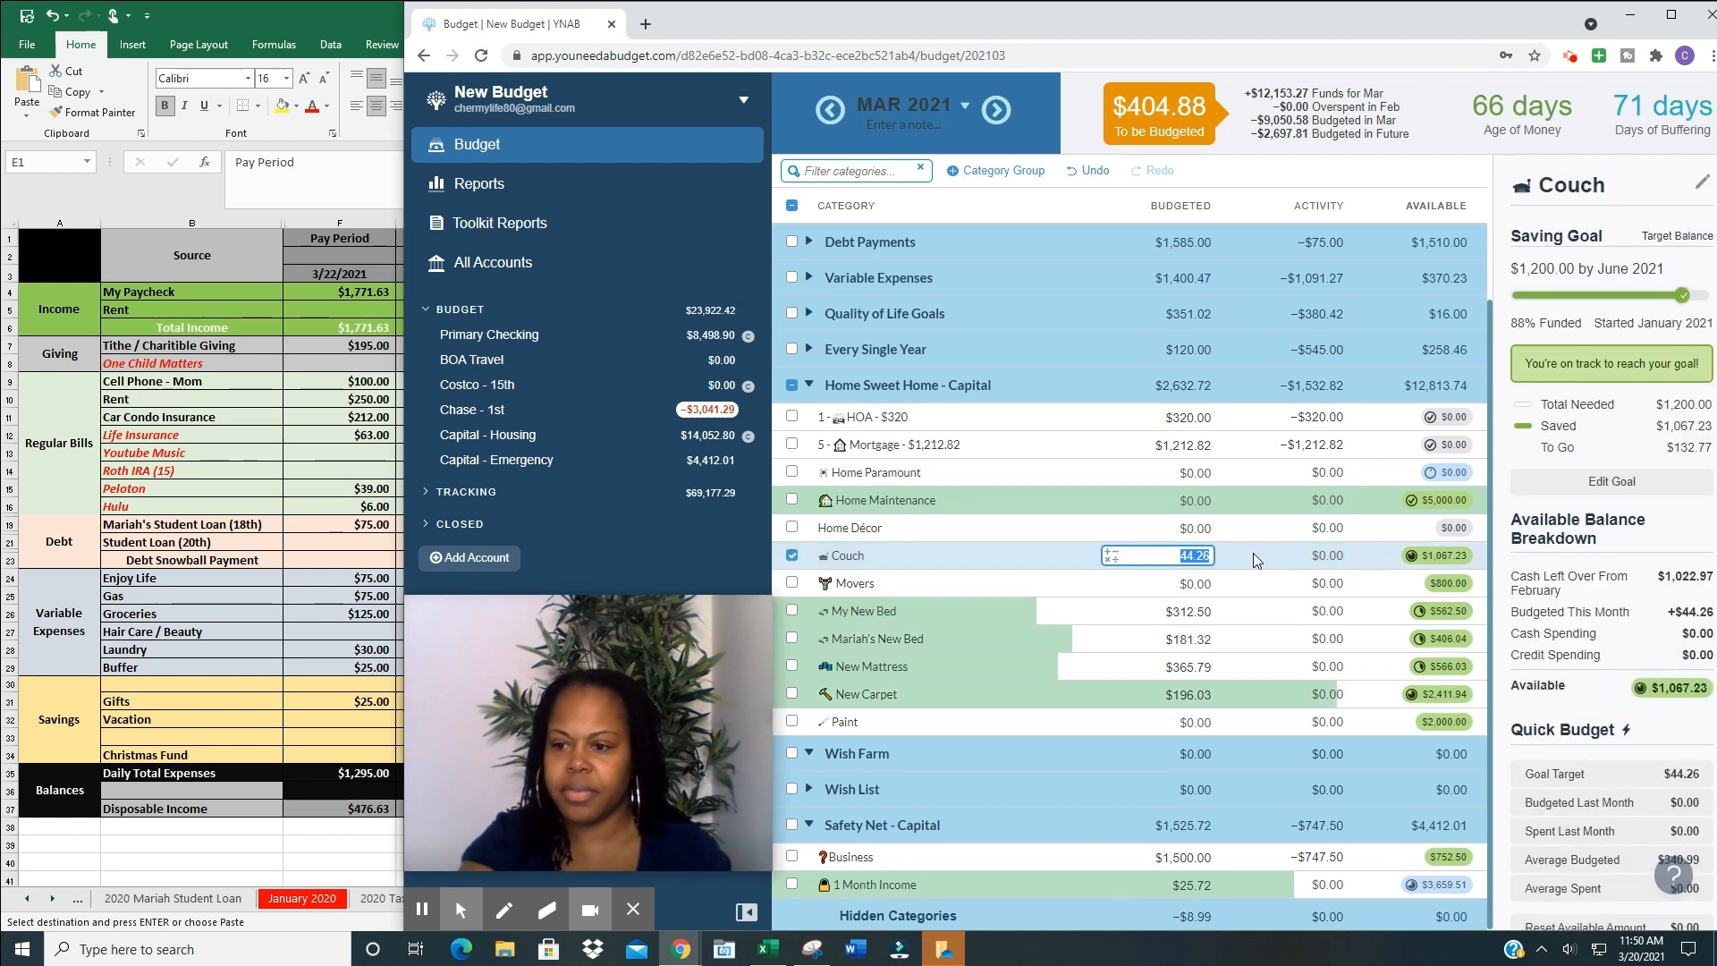
pyautogui.click(1205, 555)
pyautogui.write('+132.77')
pyautogui.press('Return')
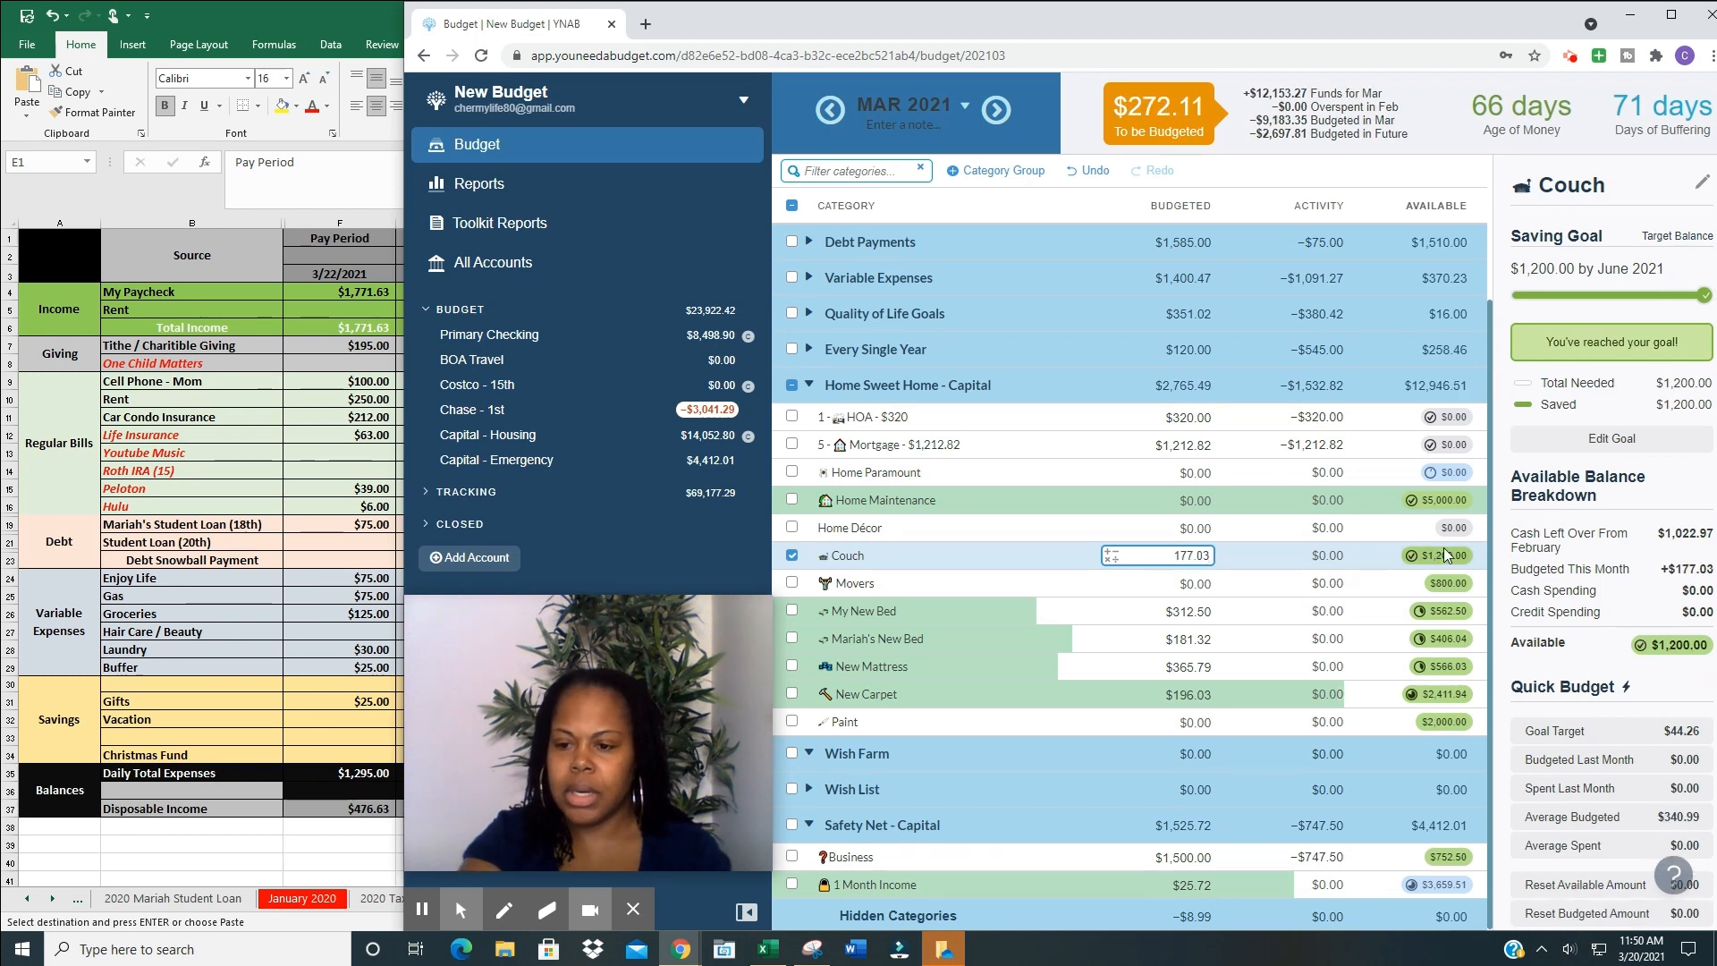
# - Set the March budgeted amount for New Mattress to $637.90
pyautogui.click(1081, 667)
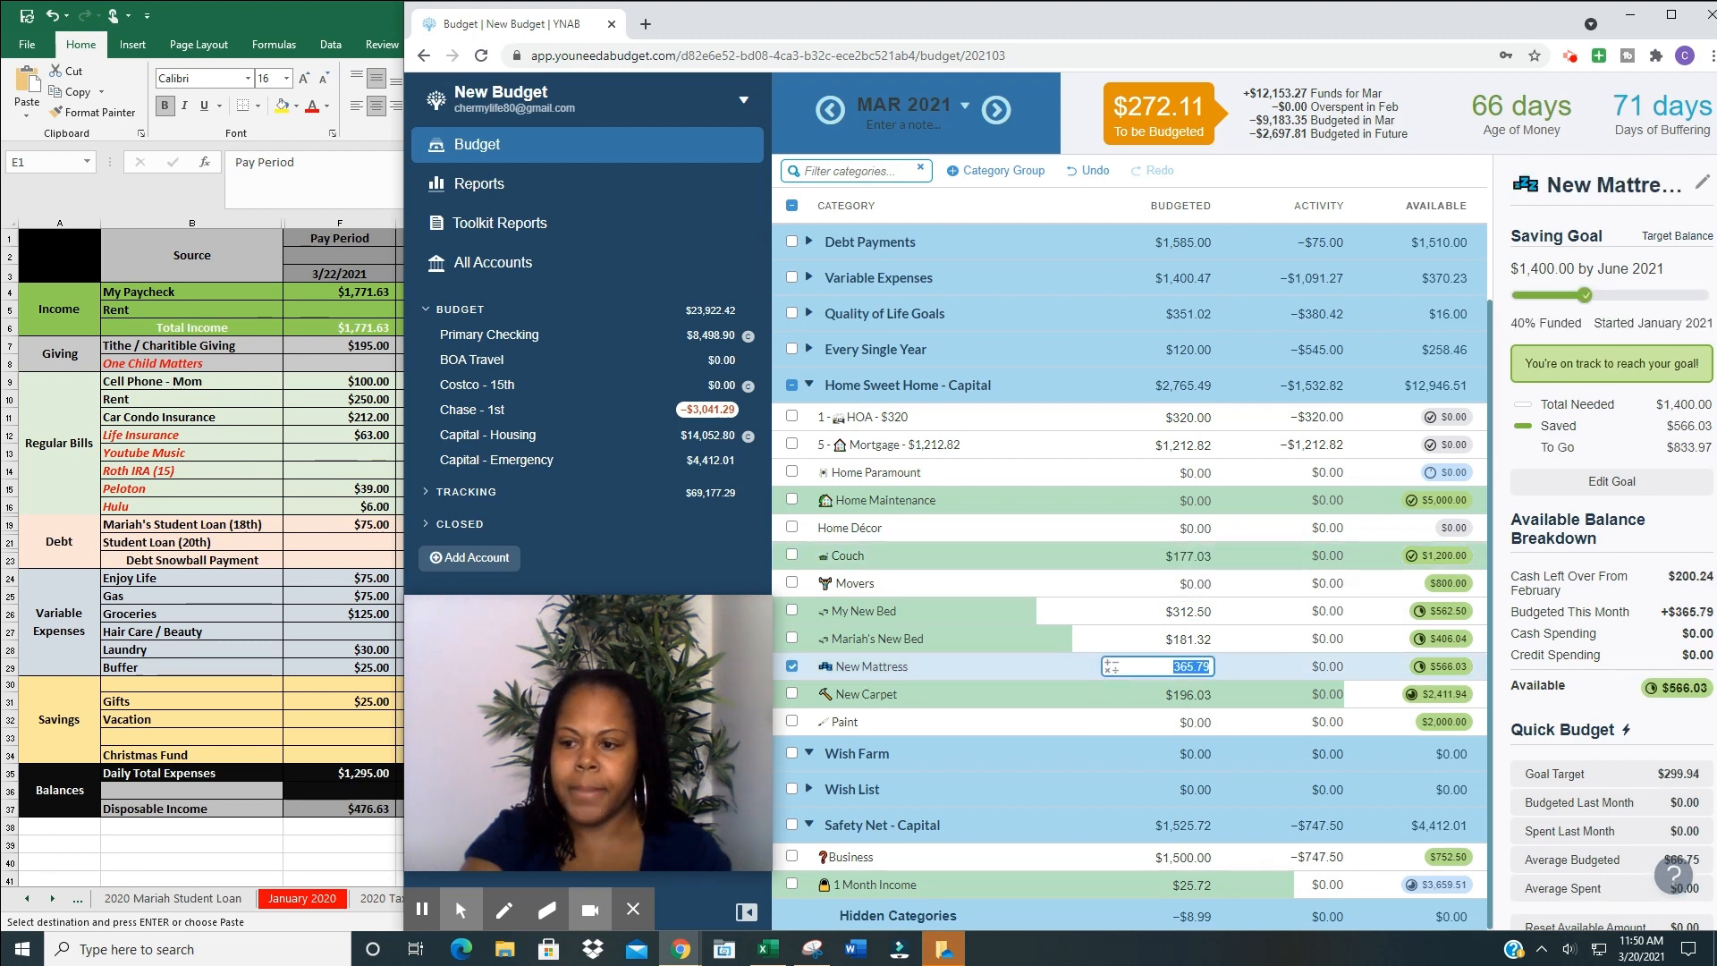
pyautogui.write('637.90')
pyautogui.press('Return')
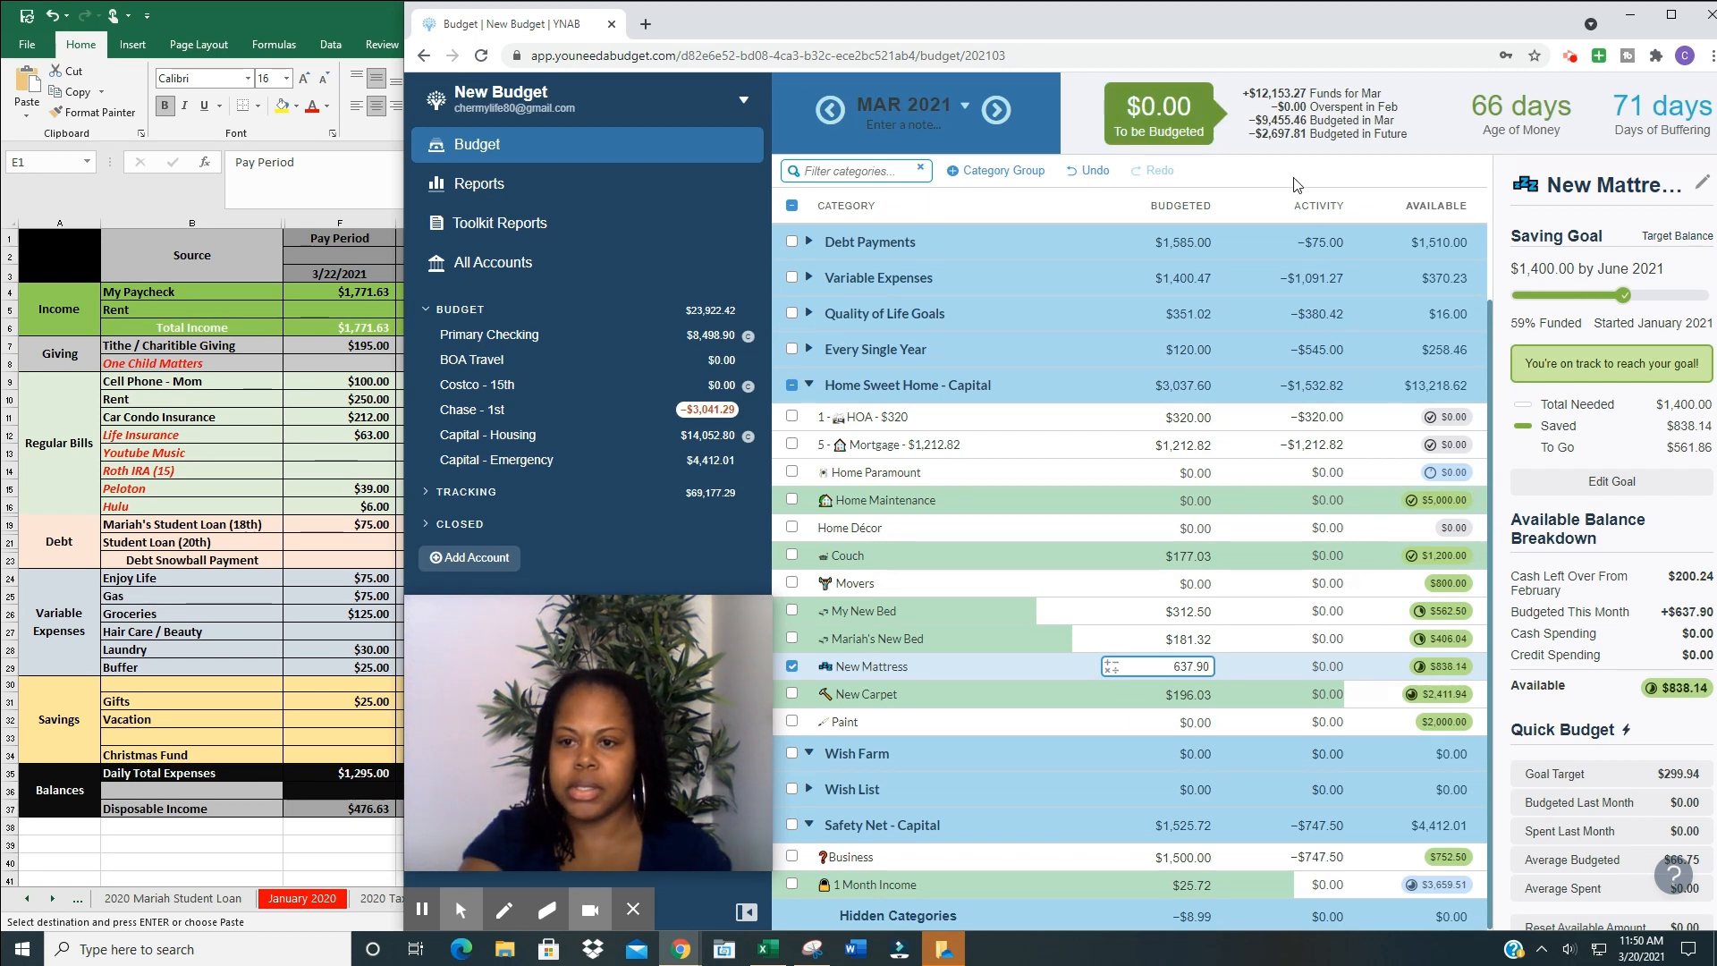
pyautogui.click(996, 419)
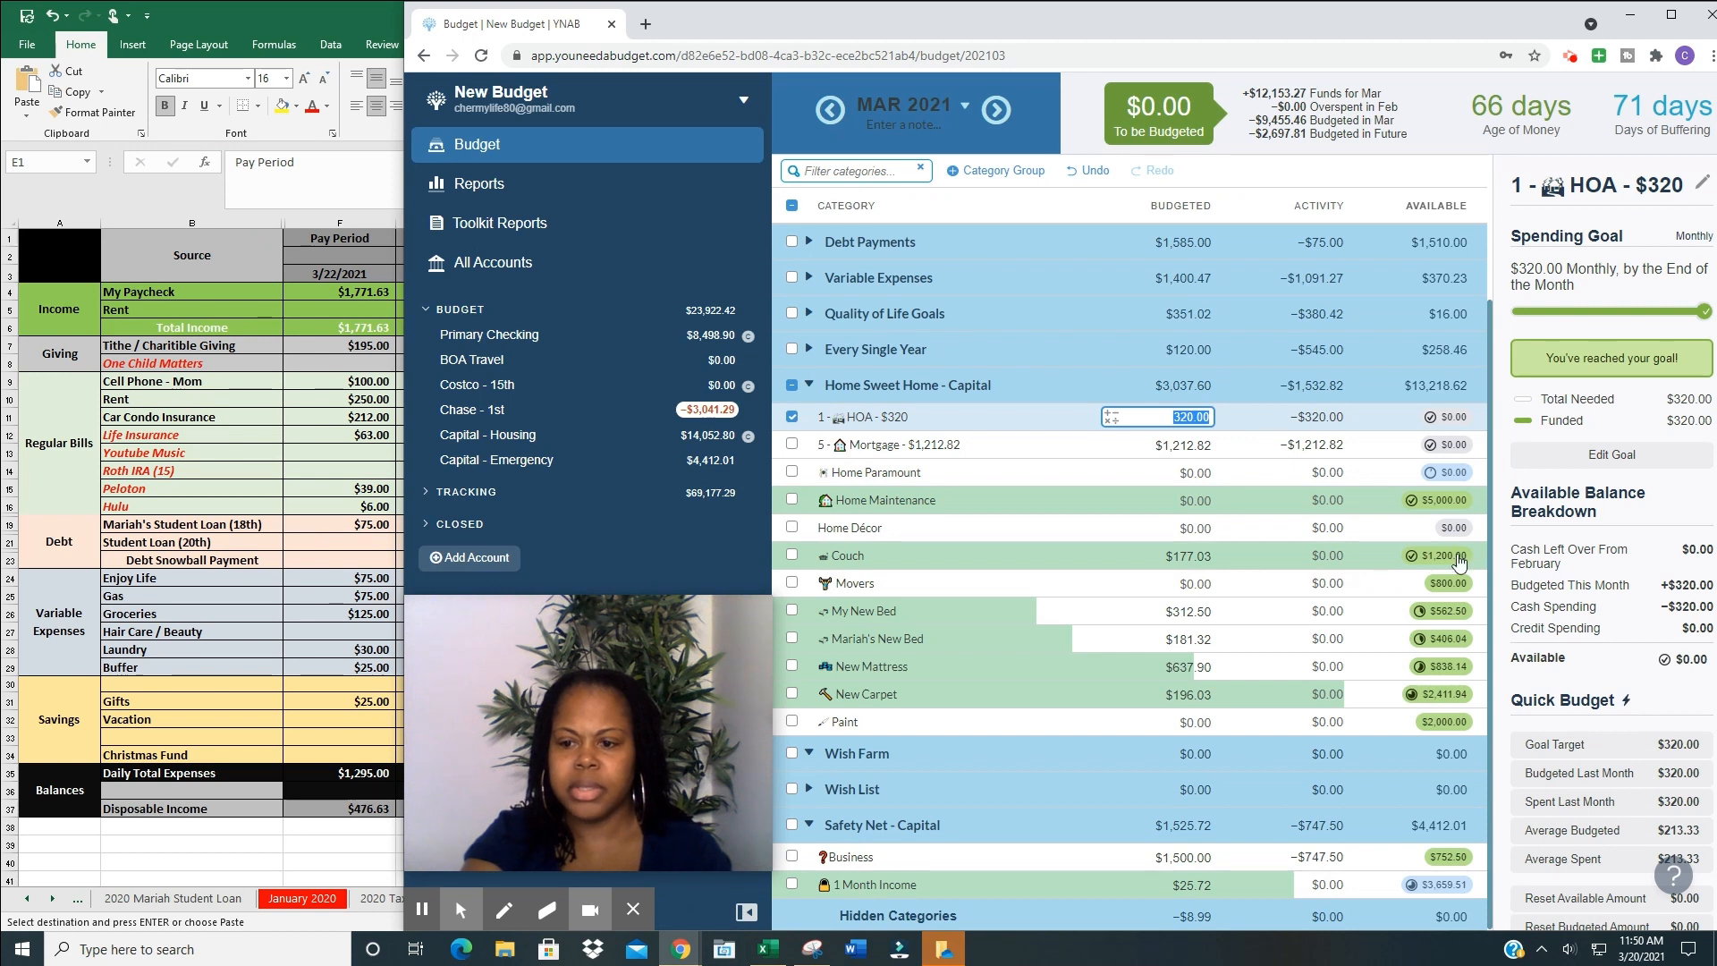
pyautogui.moveTo(1435, 720)
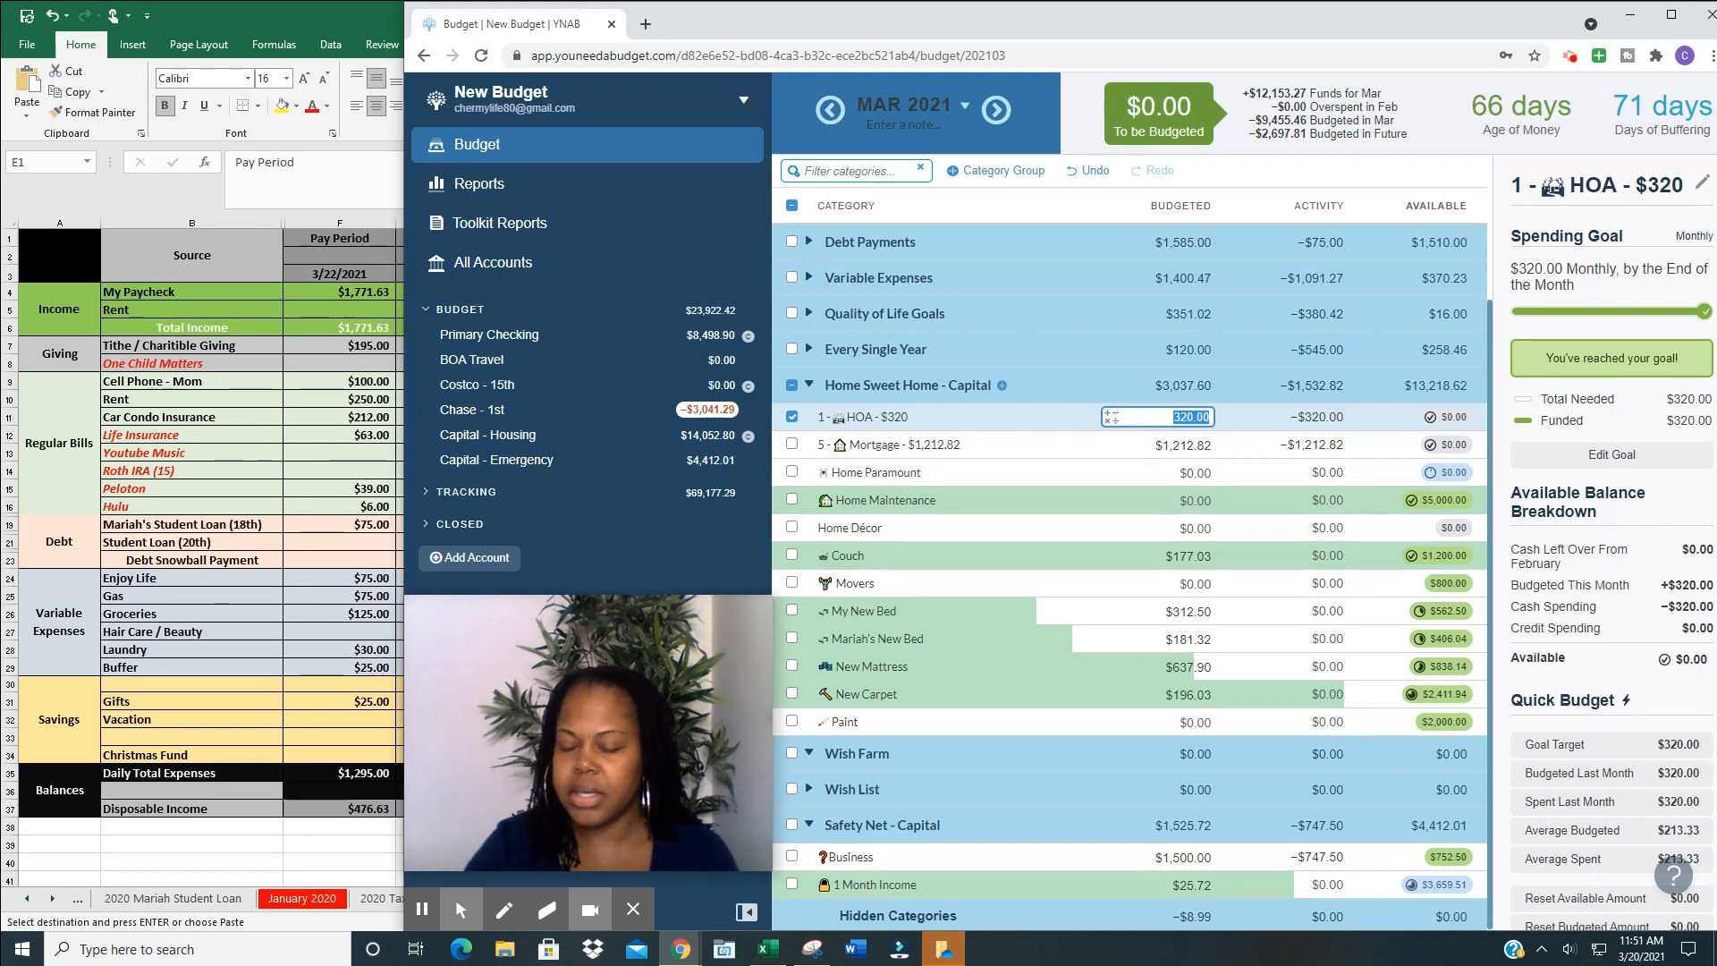
# - Record a $698.64 transfer dated 03/20/2021 from Primary Checking to Capital - Housing
pyautogui.click(572, 347)
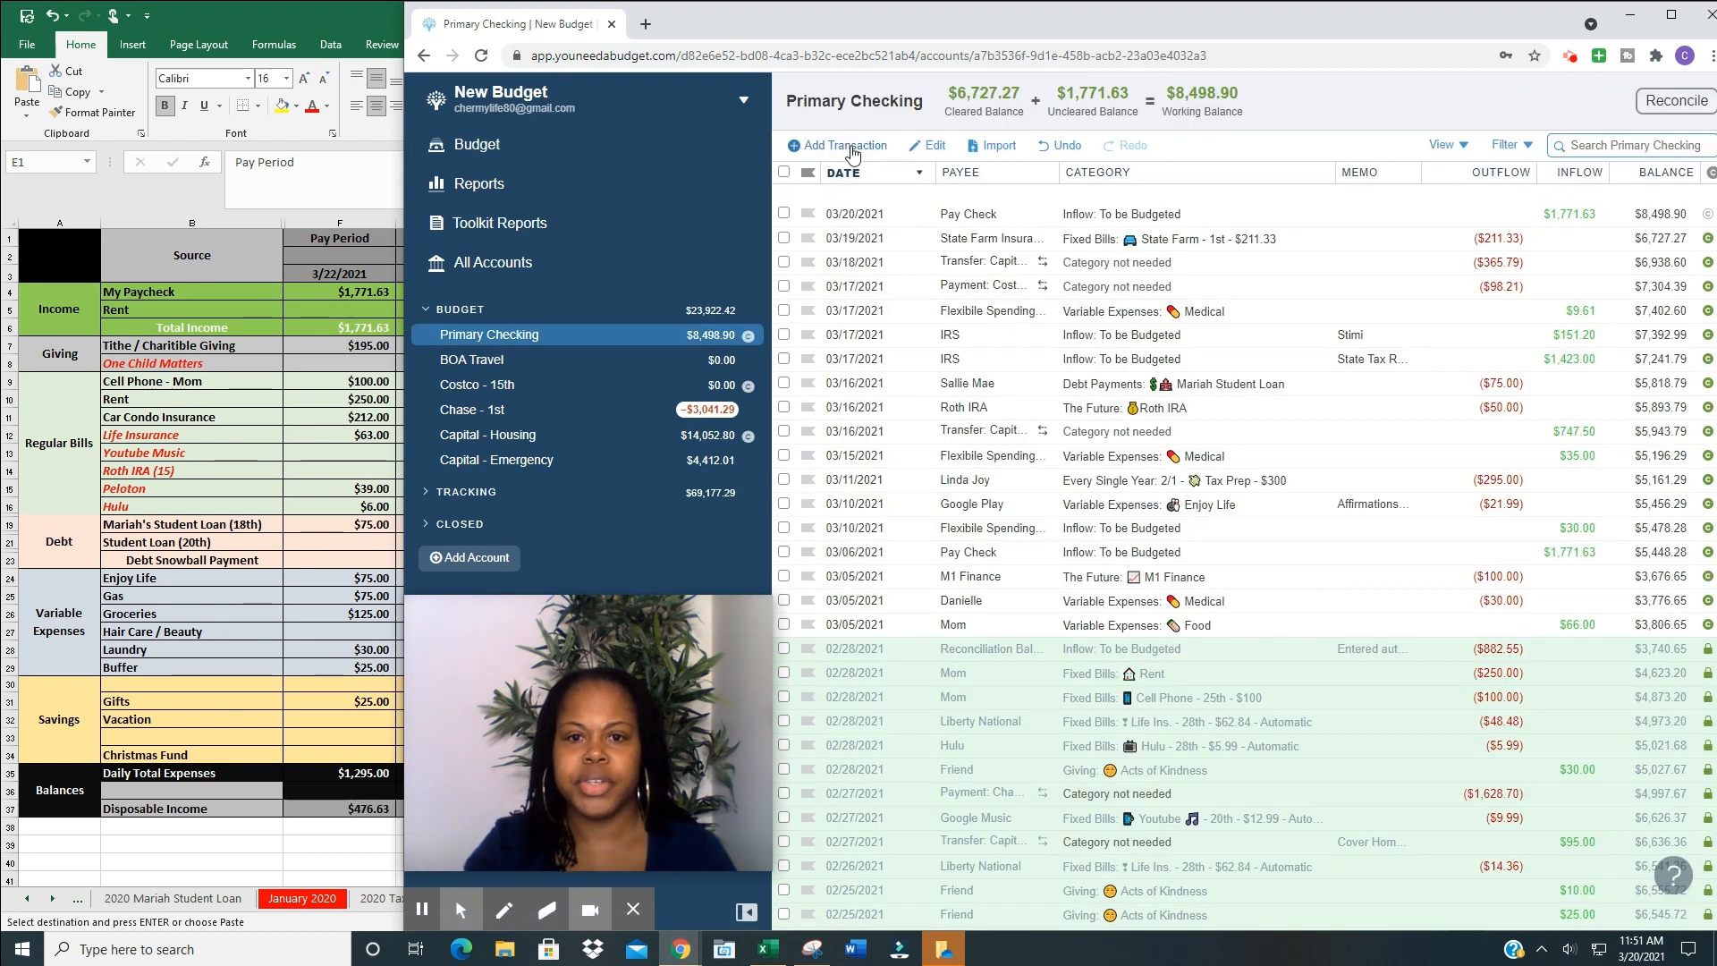
pyautogui.click(845, 146)
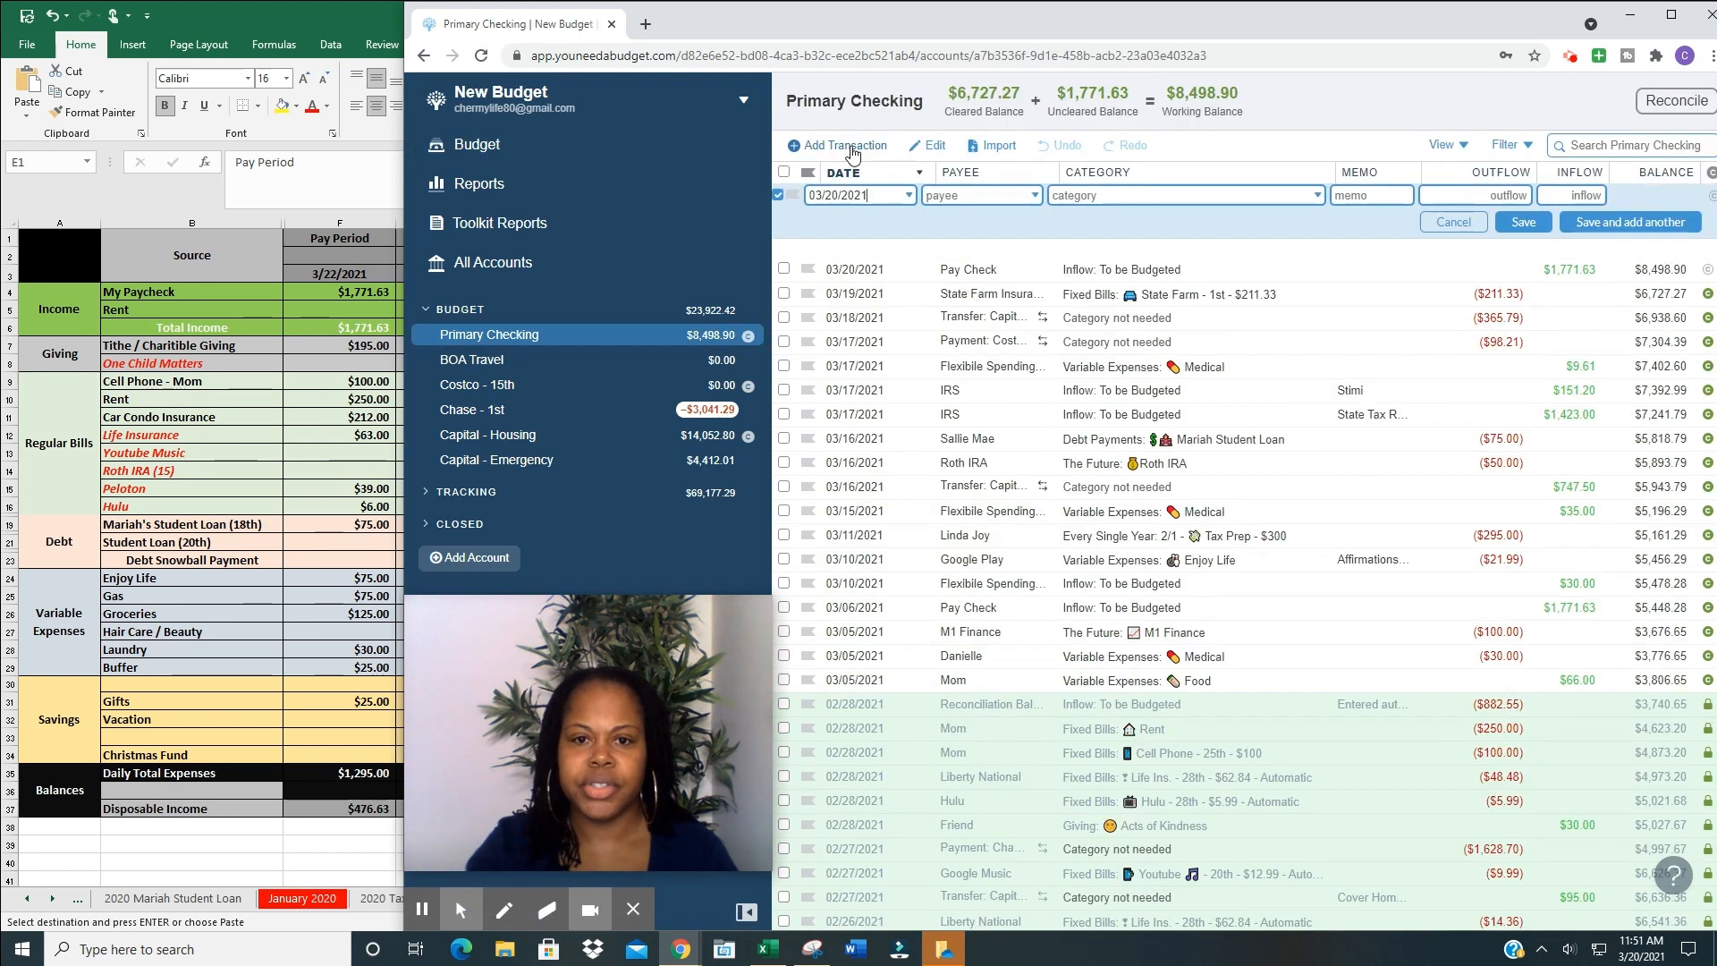
pyautogui.click(975, 195)
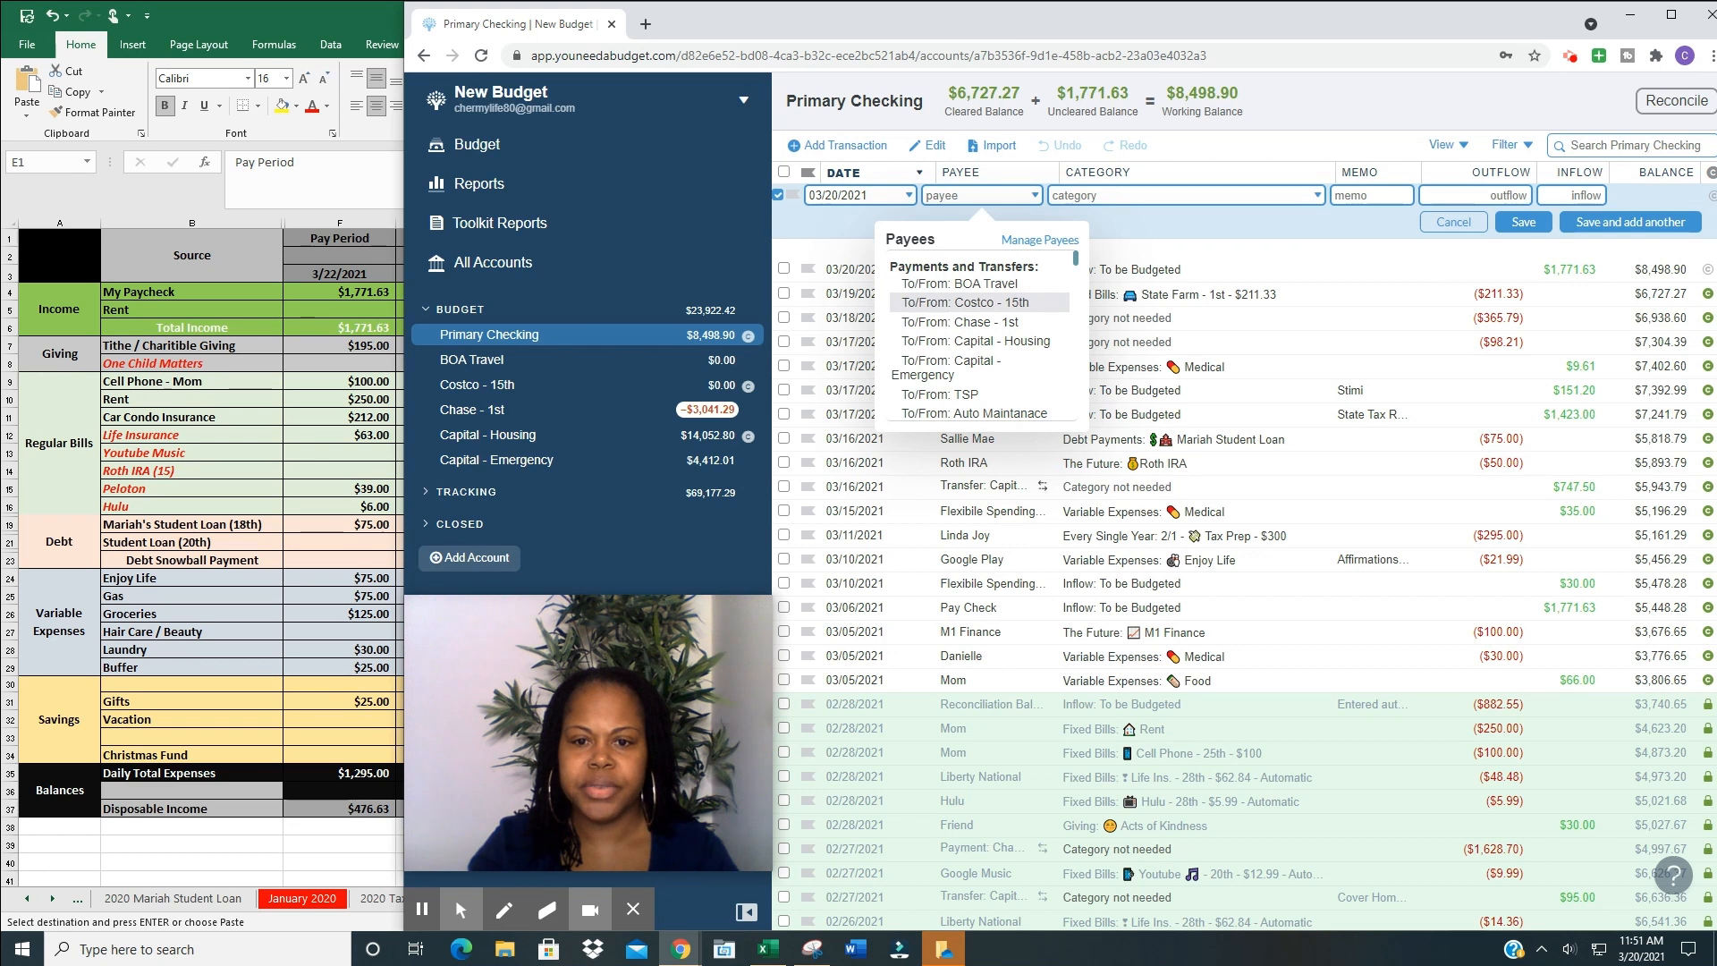
pyautogui.click(974, 341)
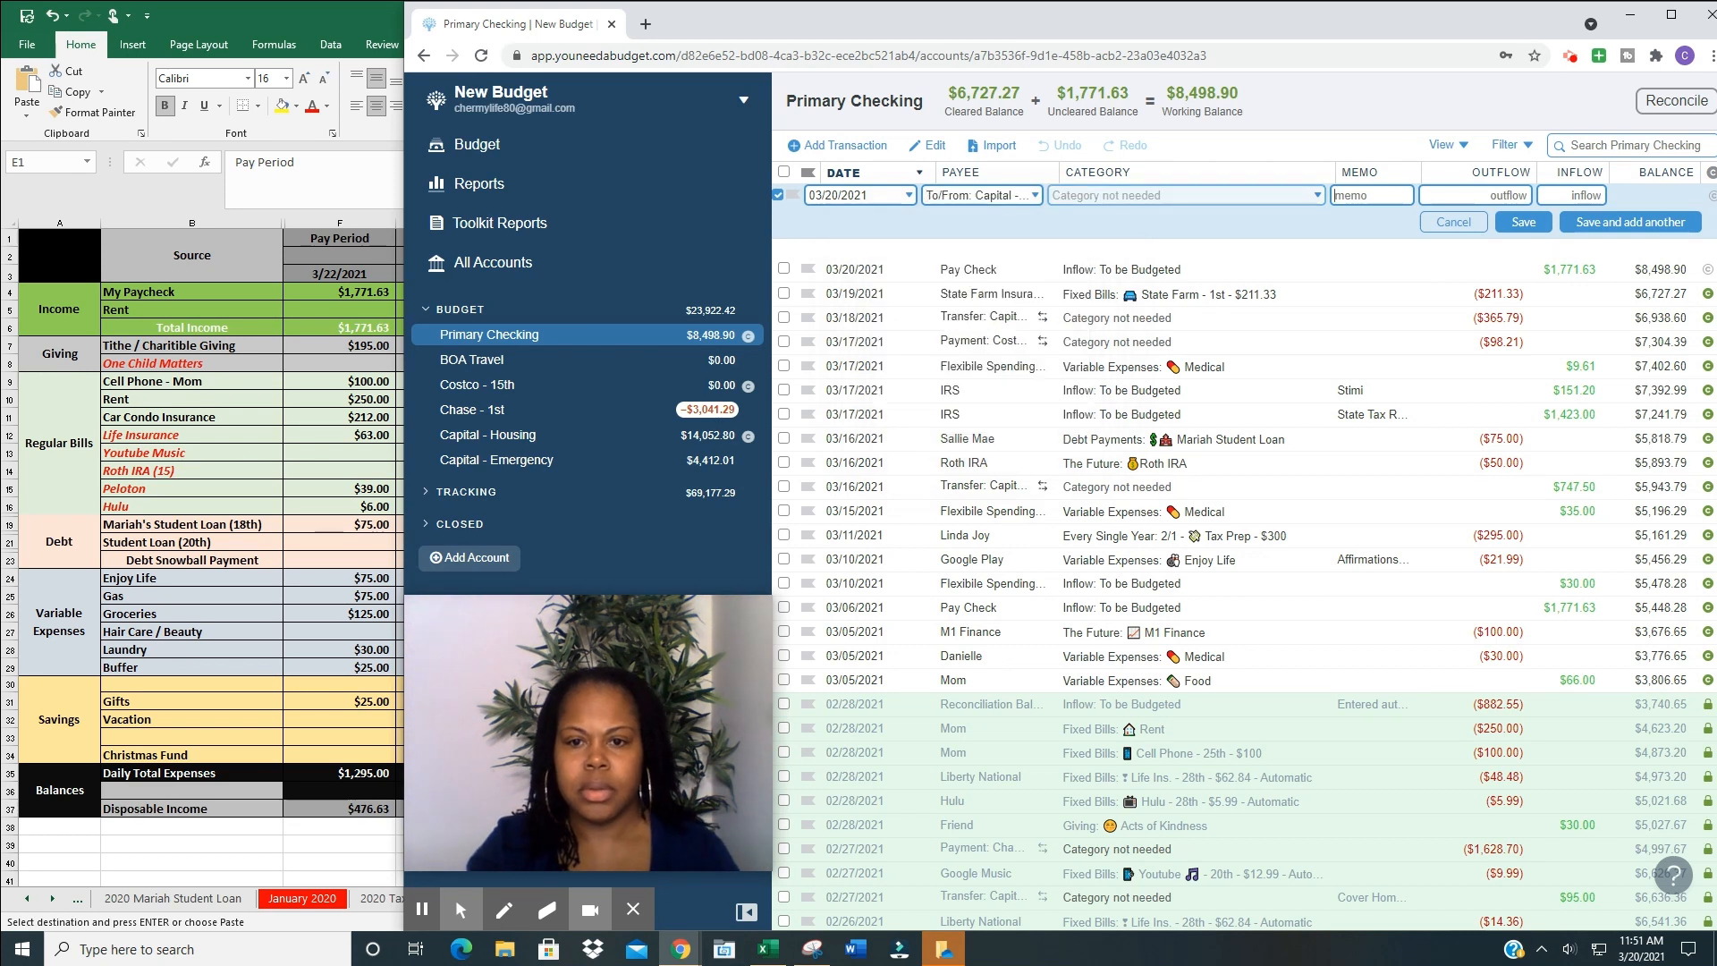
pyautogui.click(1521, 195)
pyautogui.write('698.64')
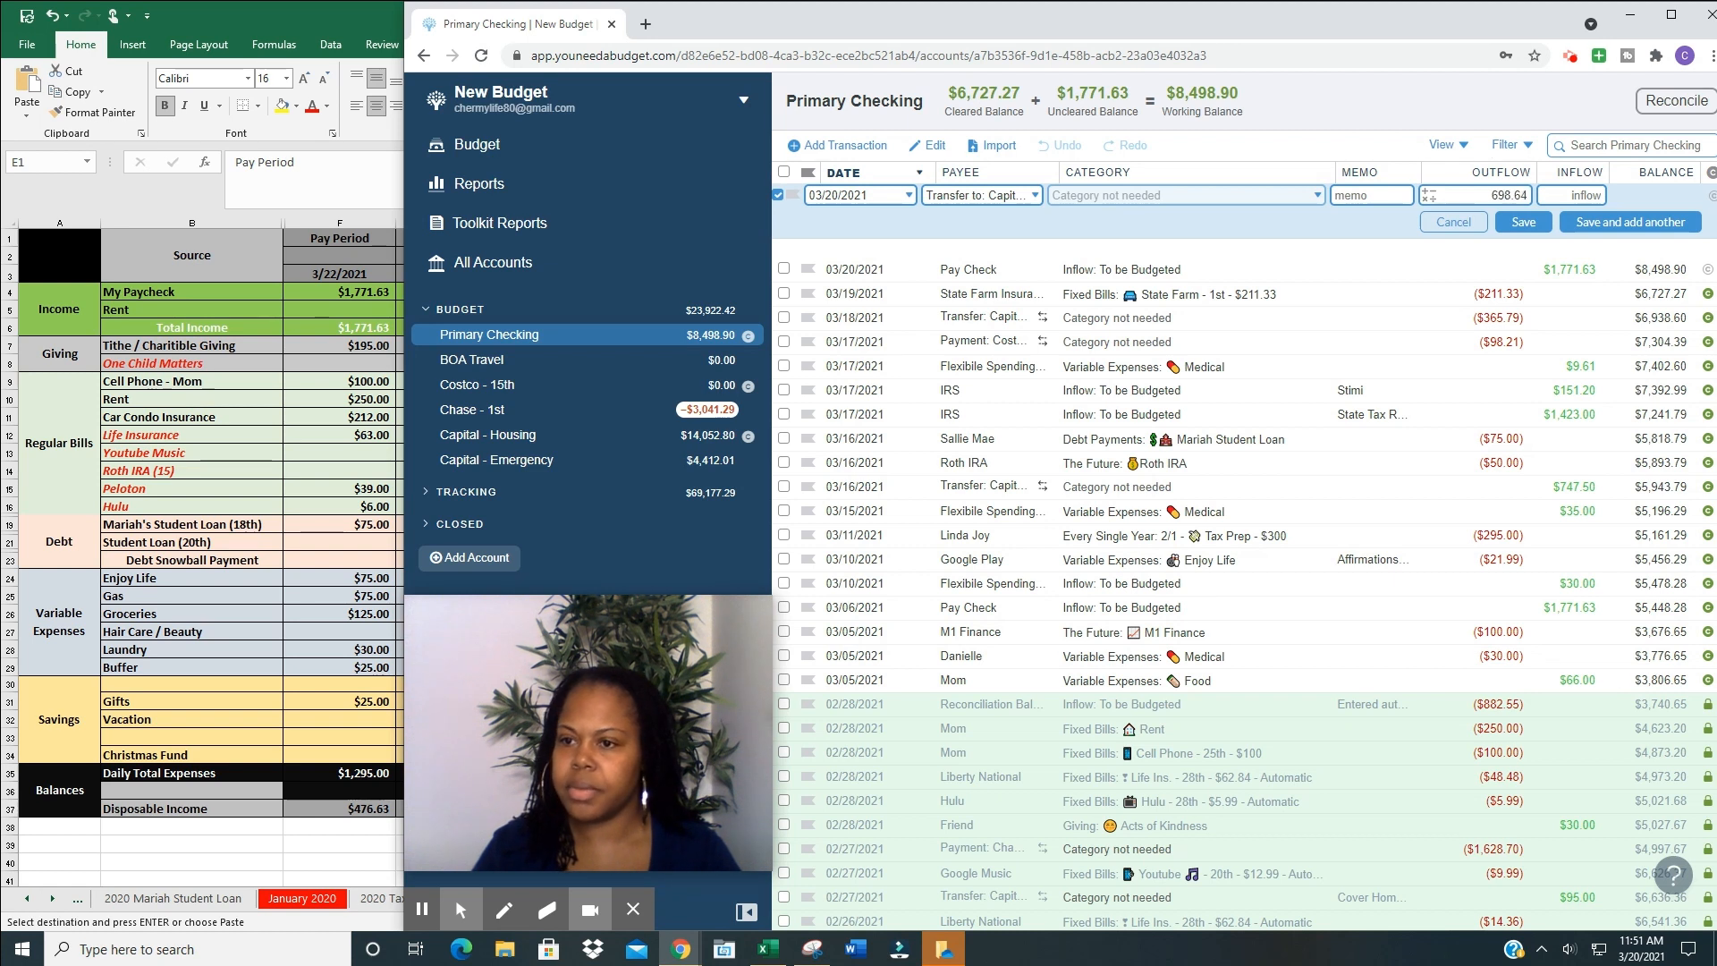
pyautogui.press('Return')
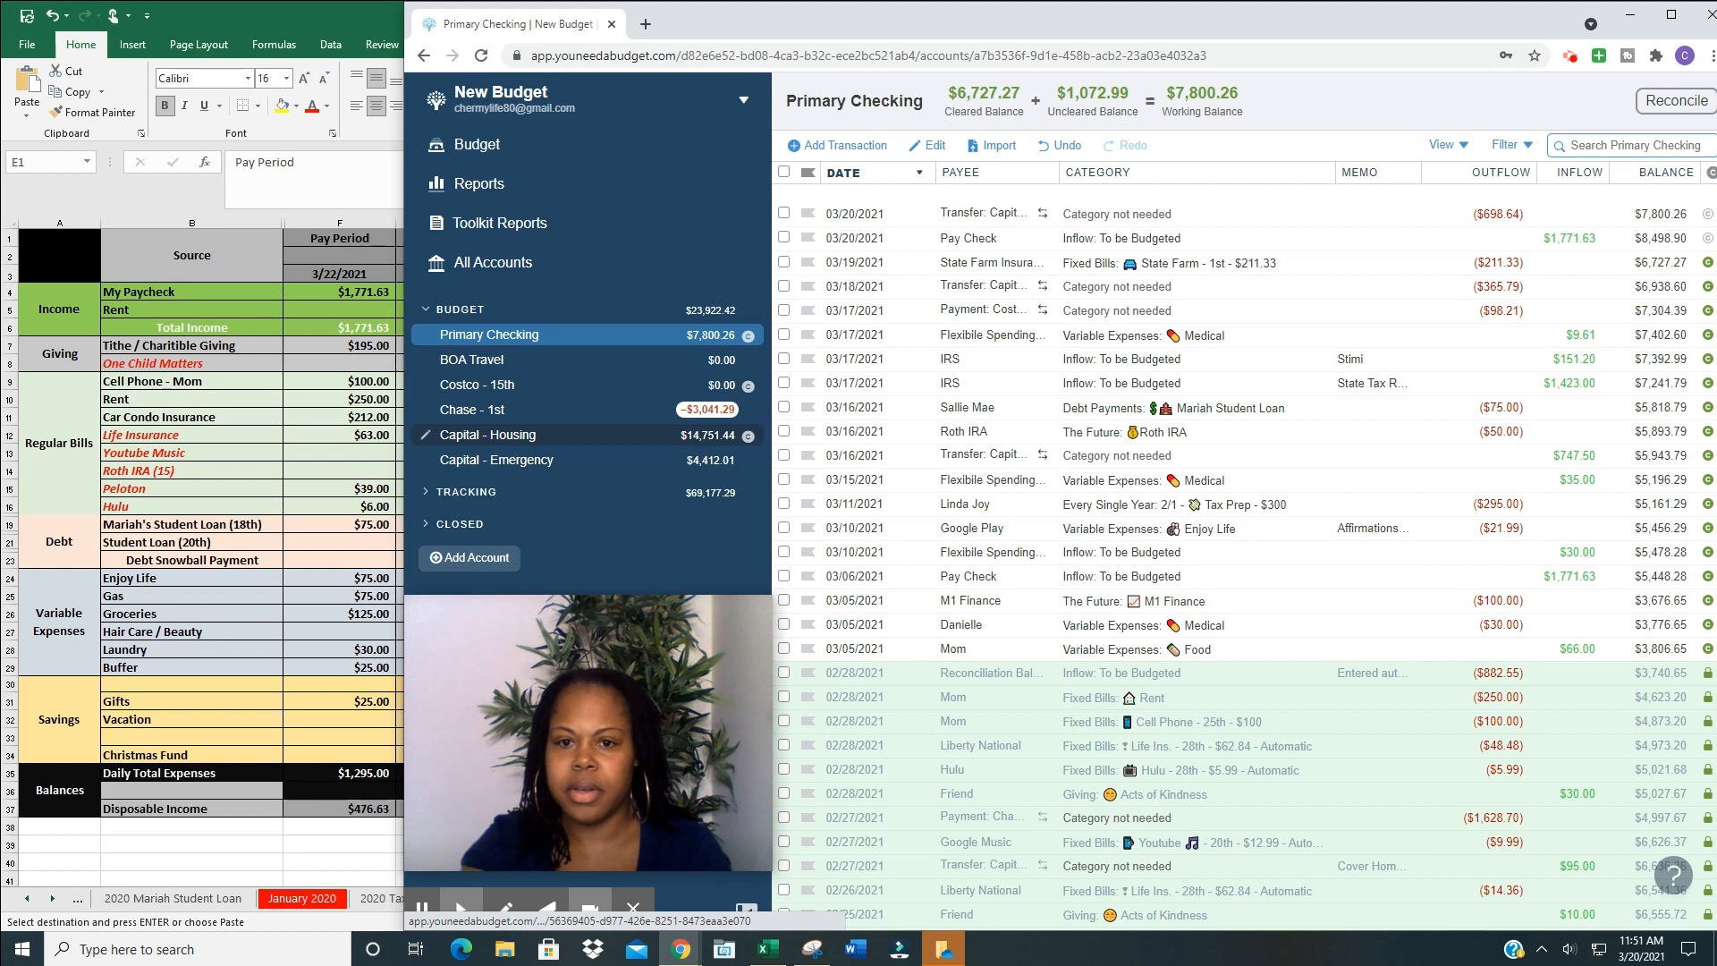
# - Record a $25 paycheck inflow in the Capital - Emergency account
pyautogui.click(513, 460)
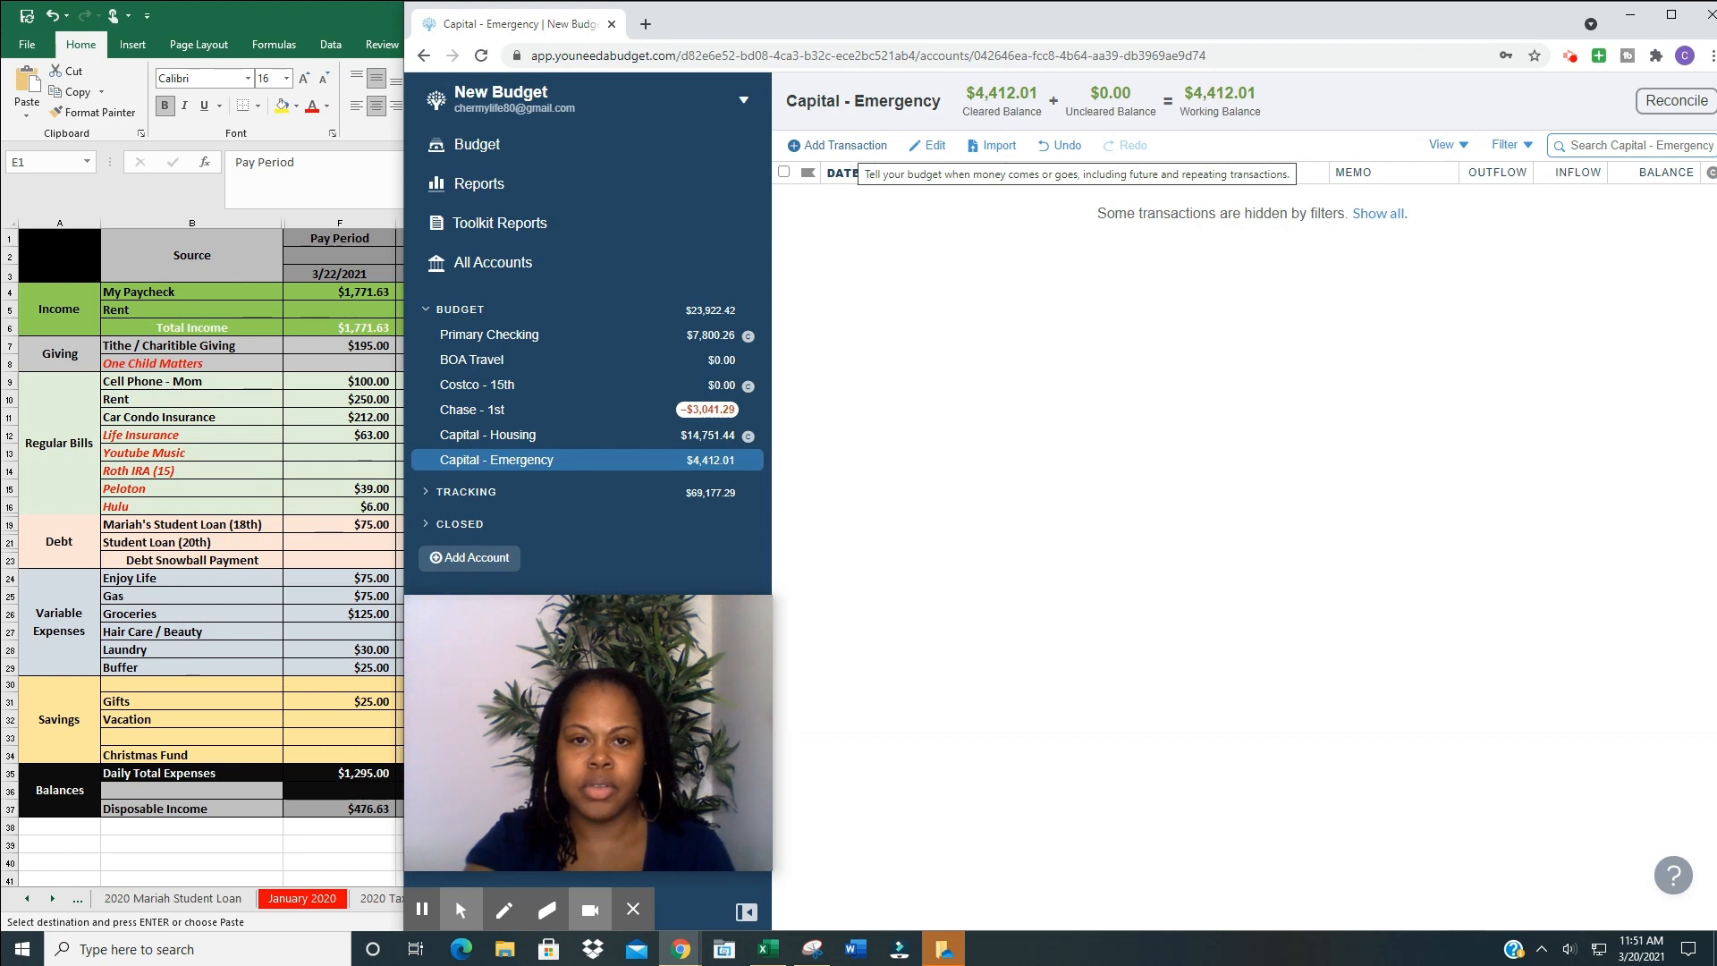
pyautogui.click(850, 146)
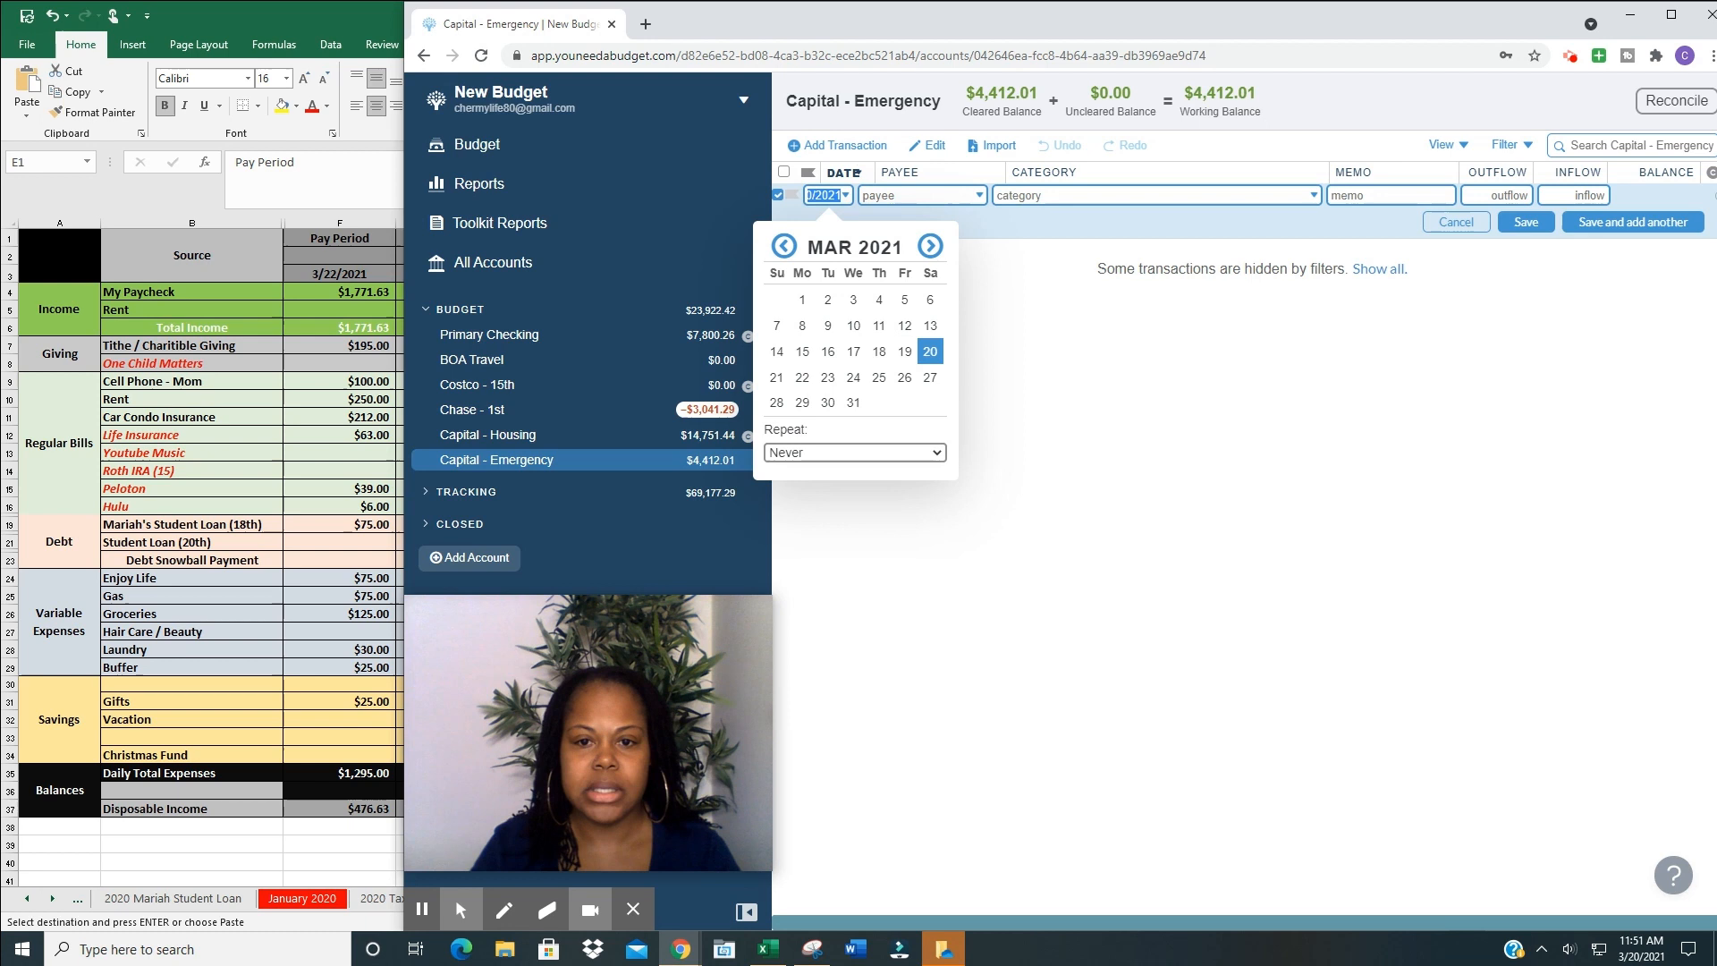
pyautogui.press('Tab')
pyautogui.write('Pay')
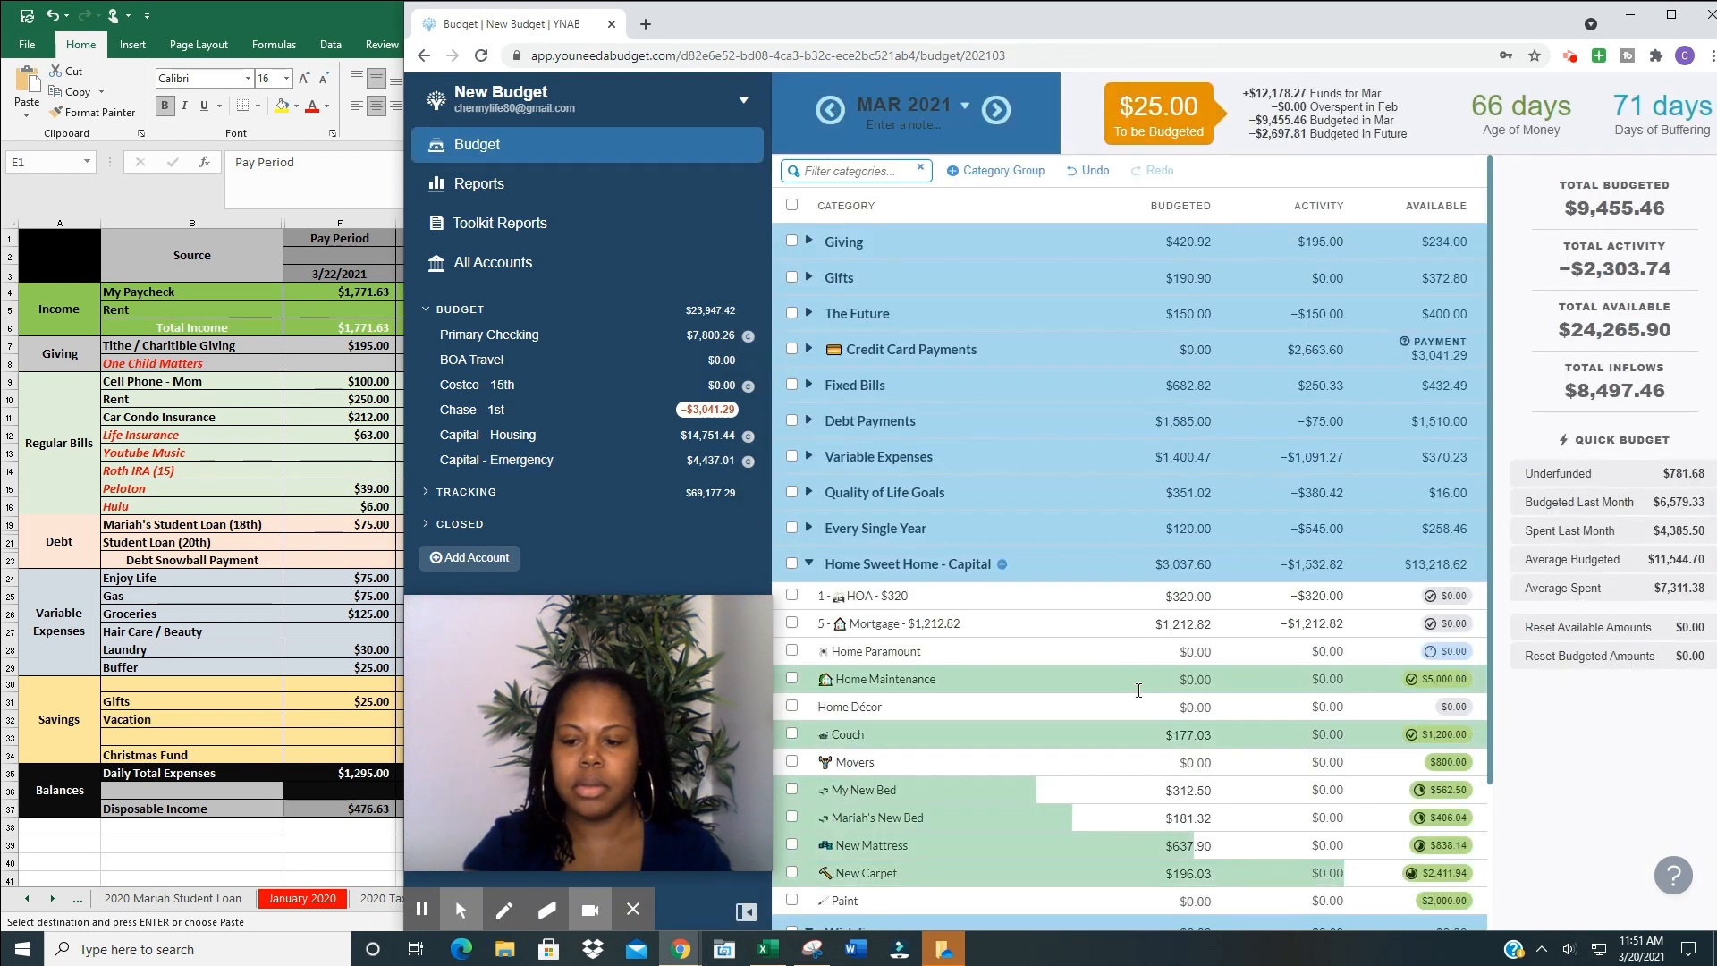
# - Set the March budgeted amount for 1 Month Income under Safety Net - Capital to $50.72
pyautogui.scroll(-2, 1139, 689)
pyautogui.click(1211, 881)
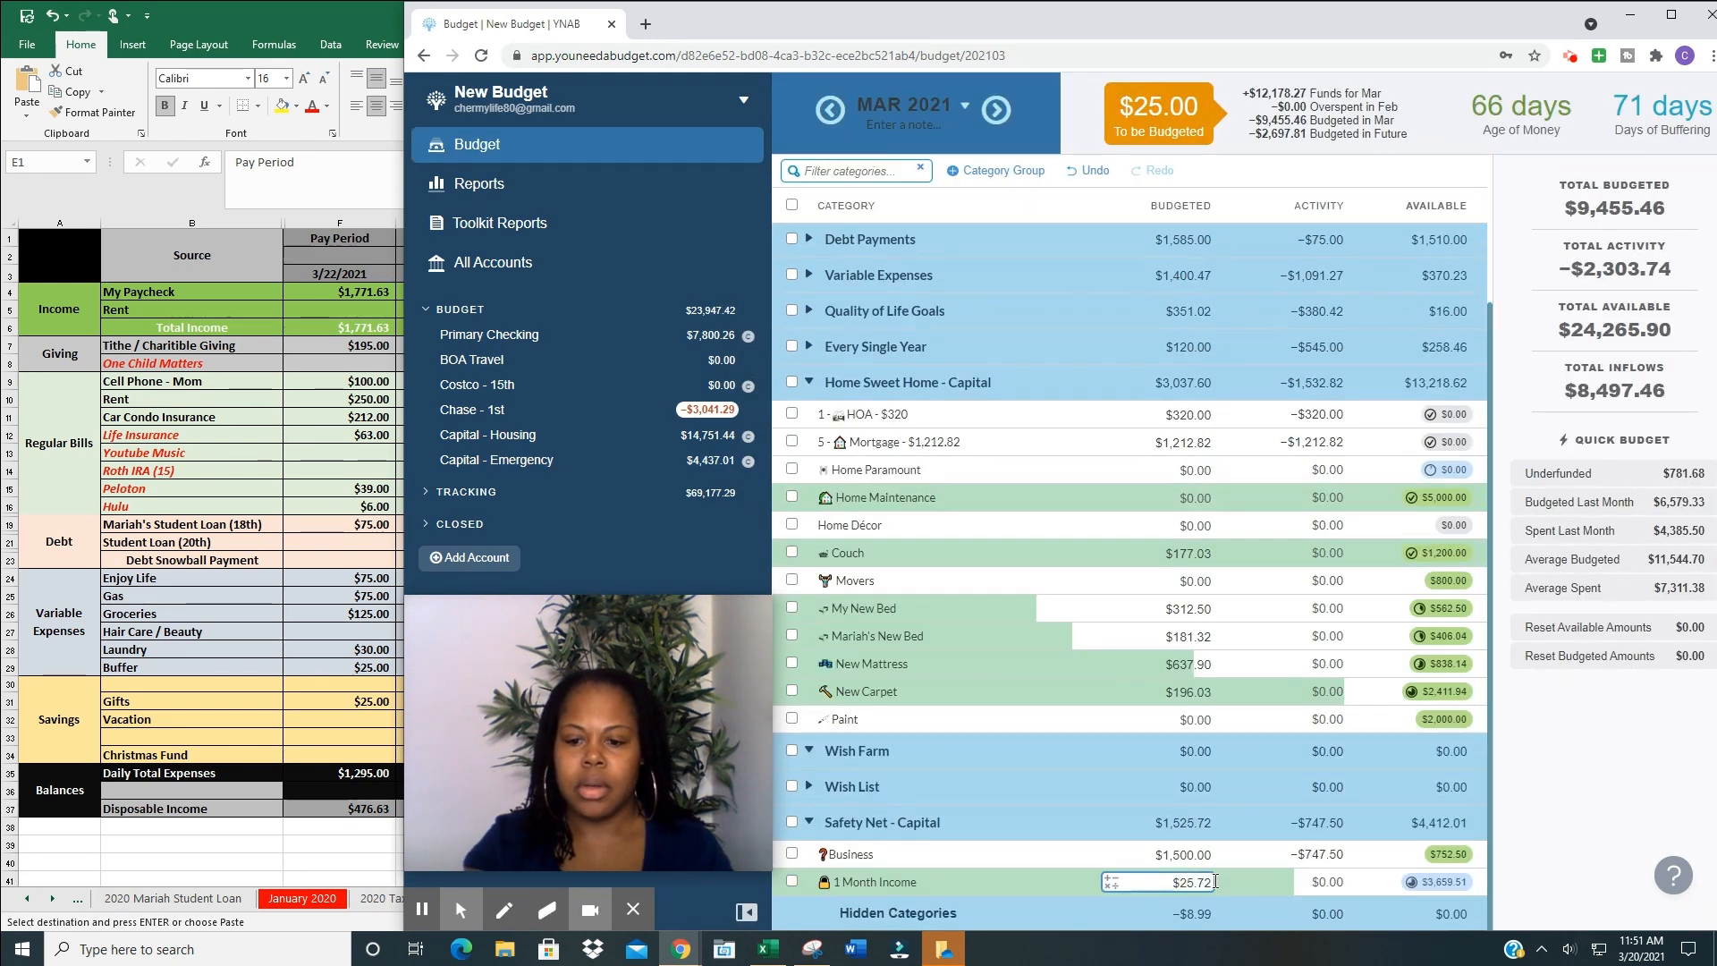
pyautogui.click(1216, 878)
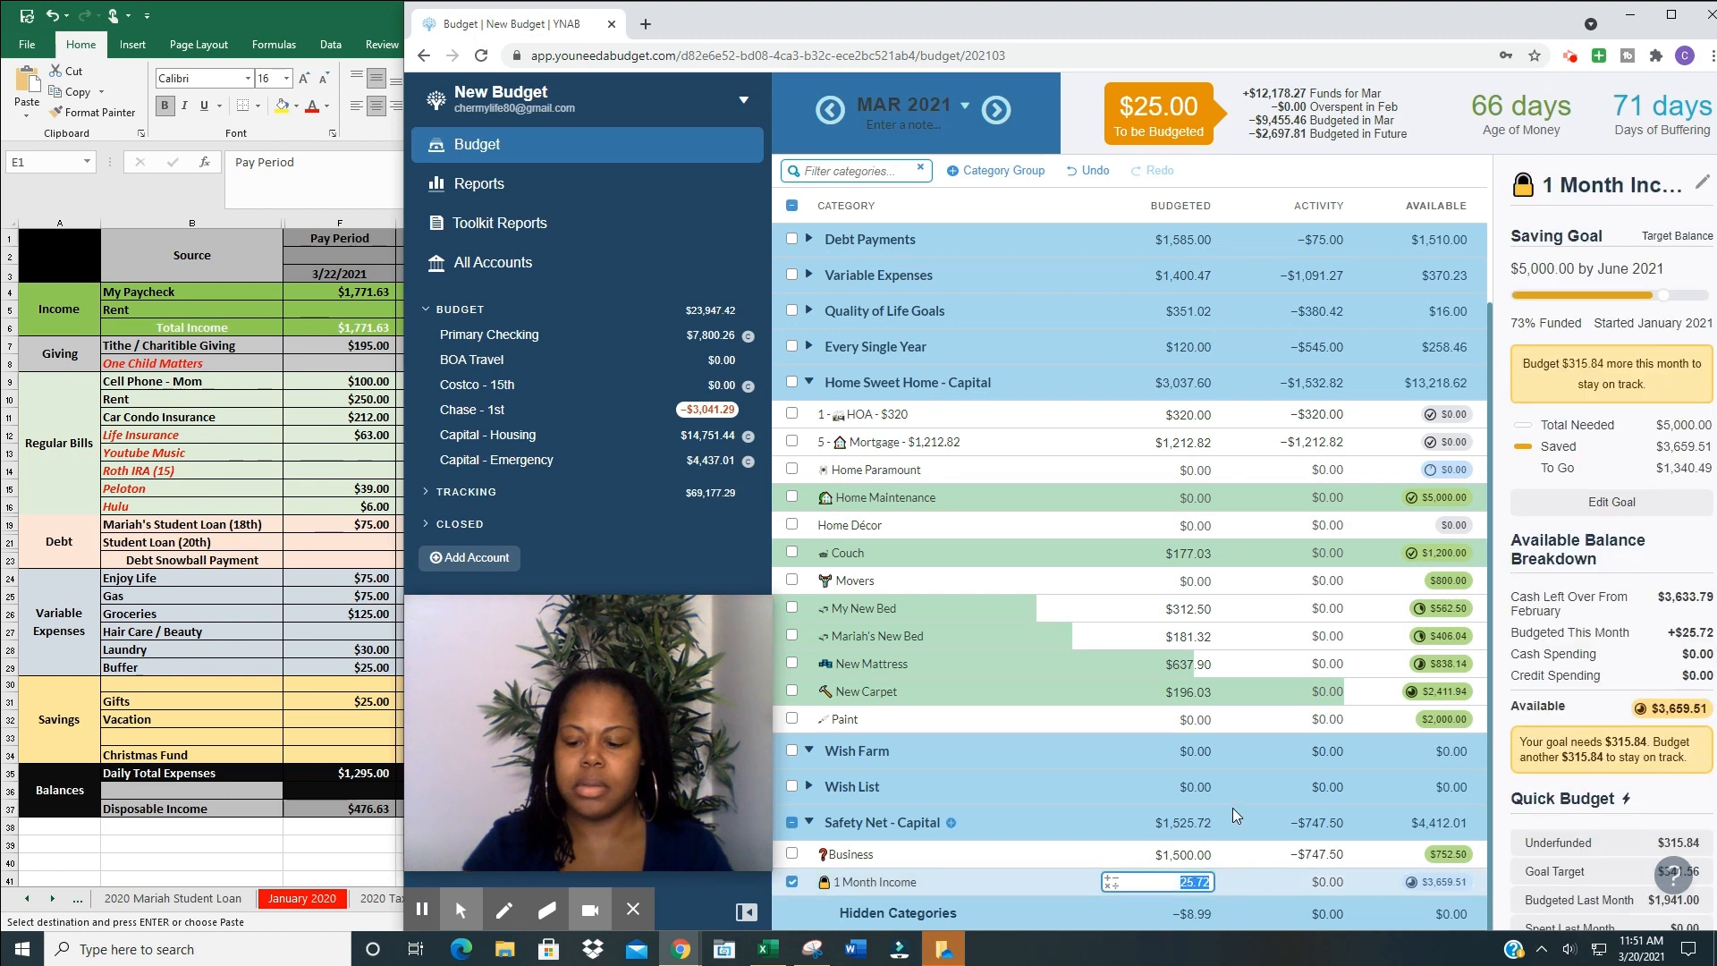
pyautogui.write('50.72')
pyautogui.press('Return')
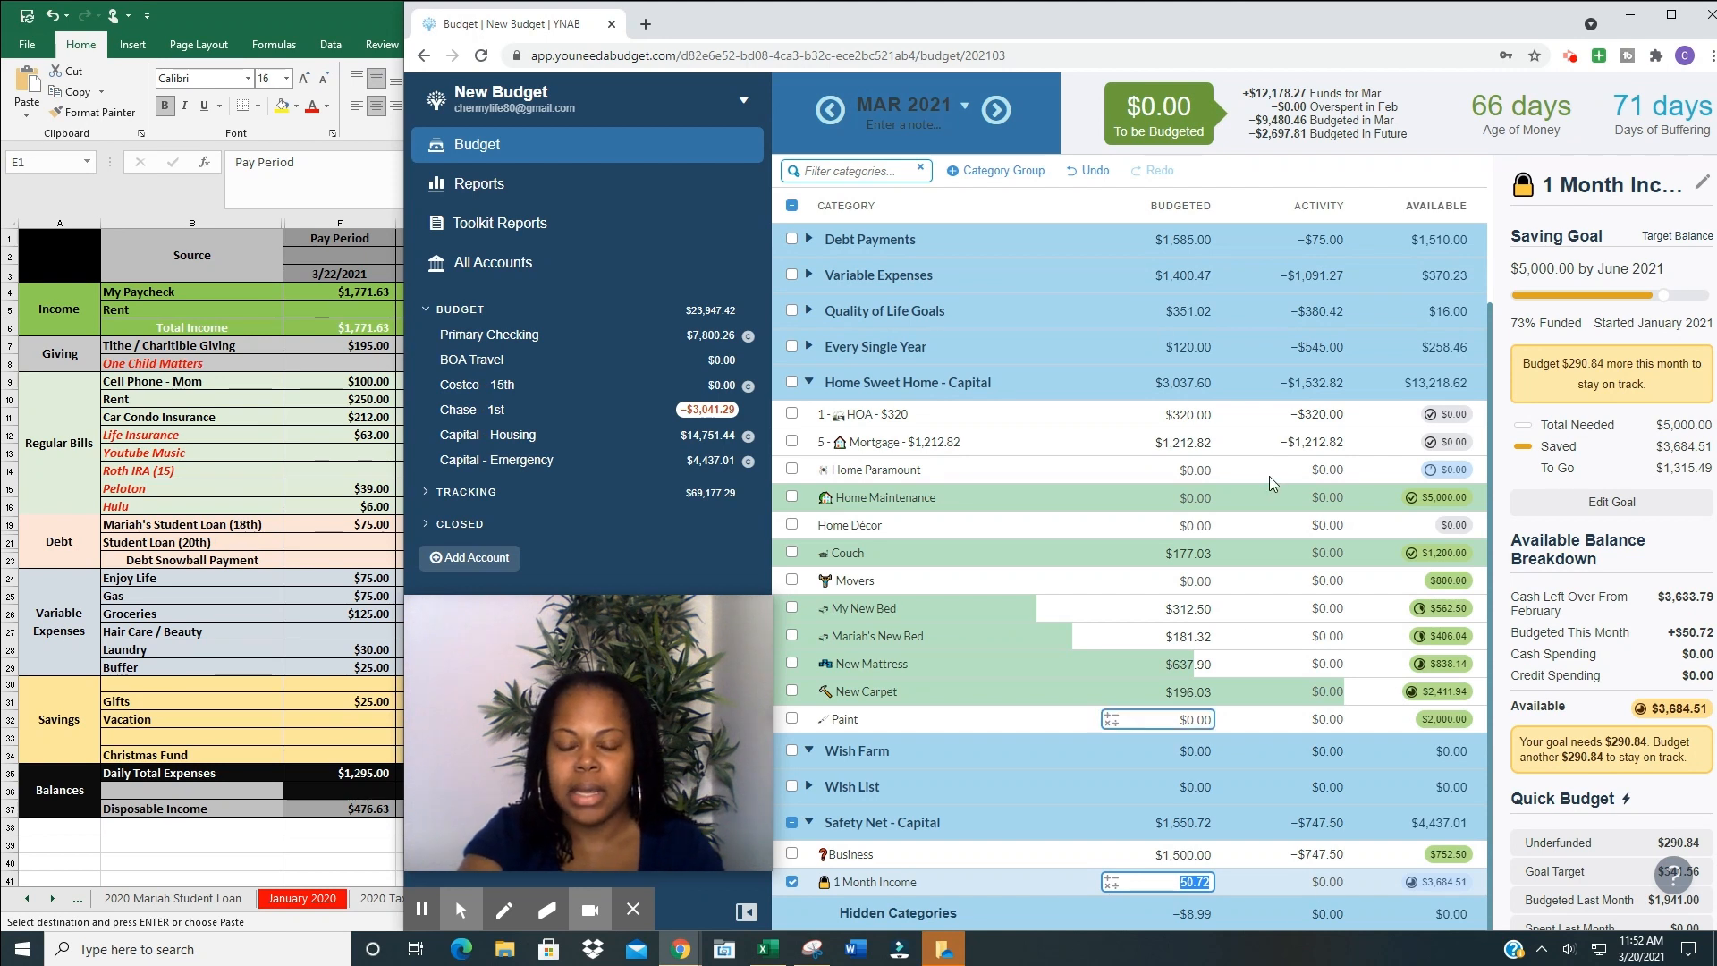
# - Change the $5,000 savings goal for 1 Month Income so its target date is December 2021
pyautogui.click(1086, 919)
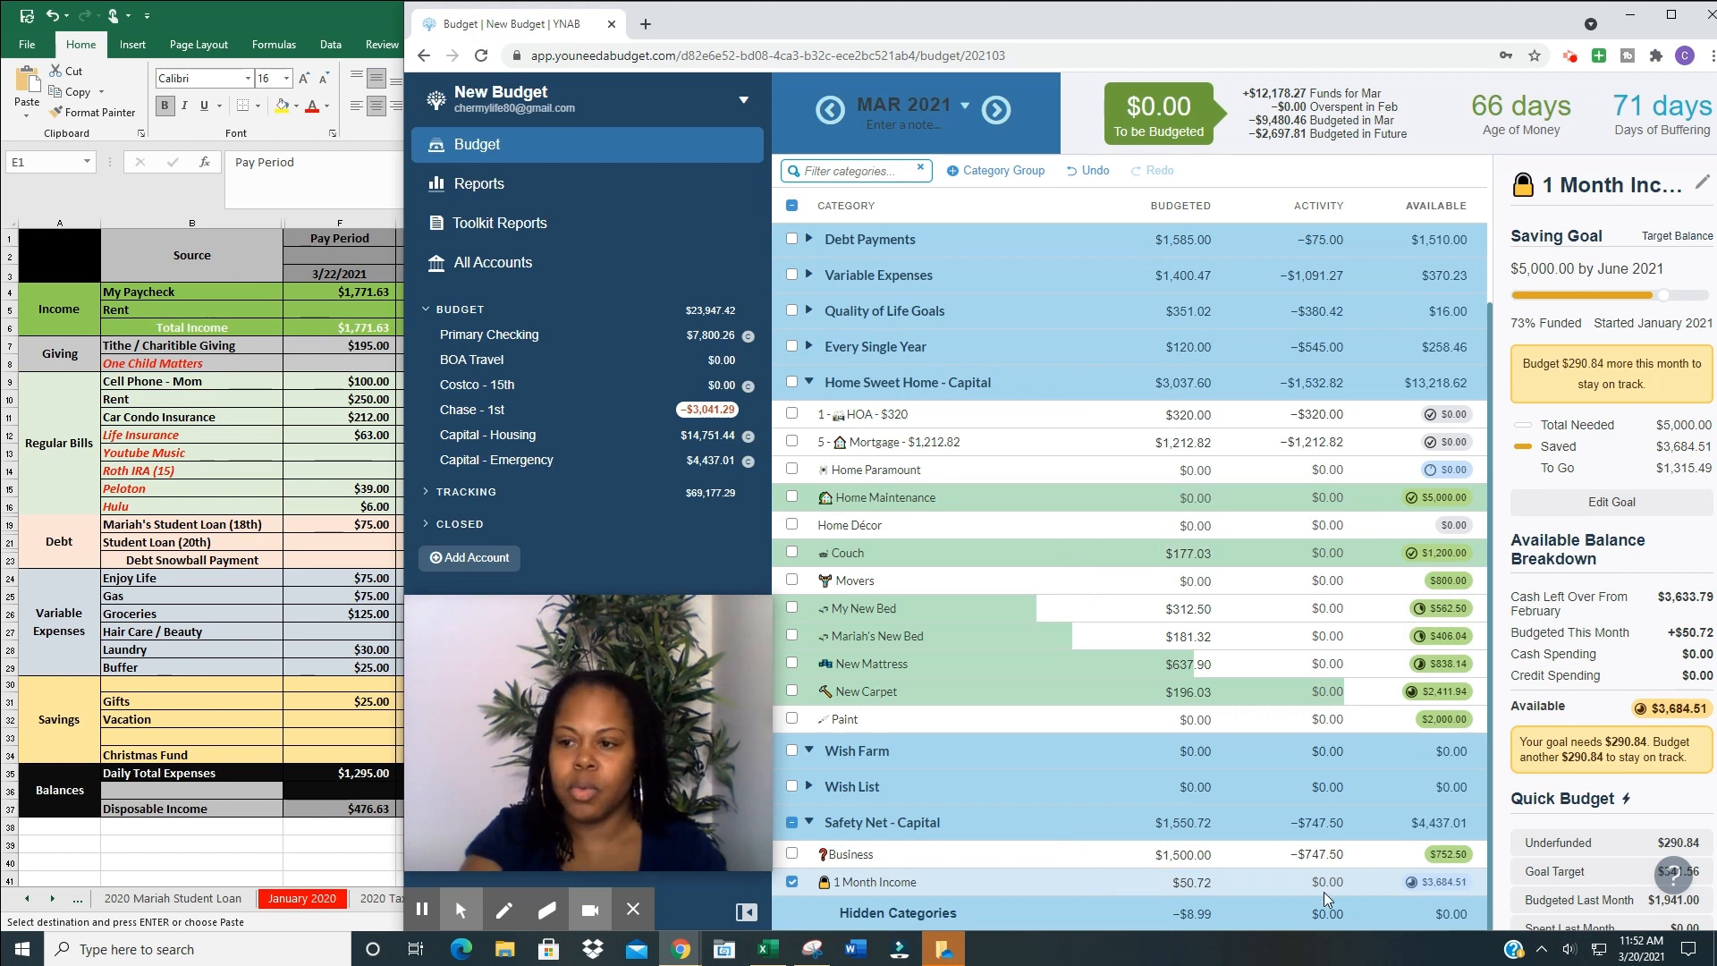
pyautogui.click(1000, 882)
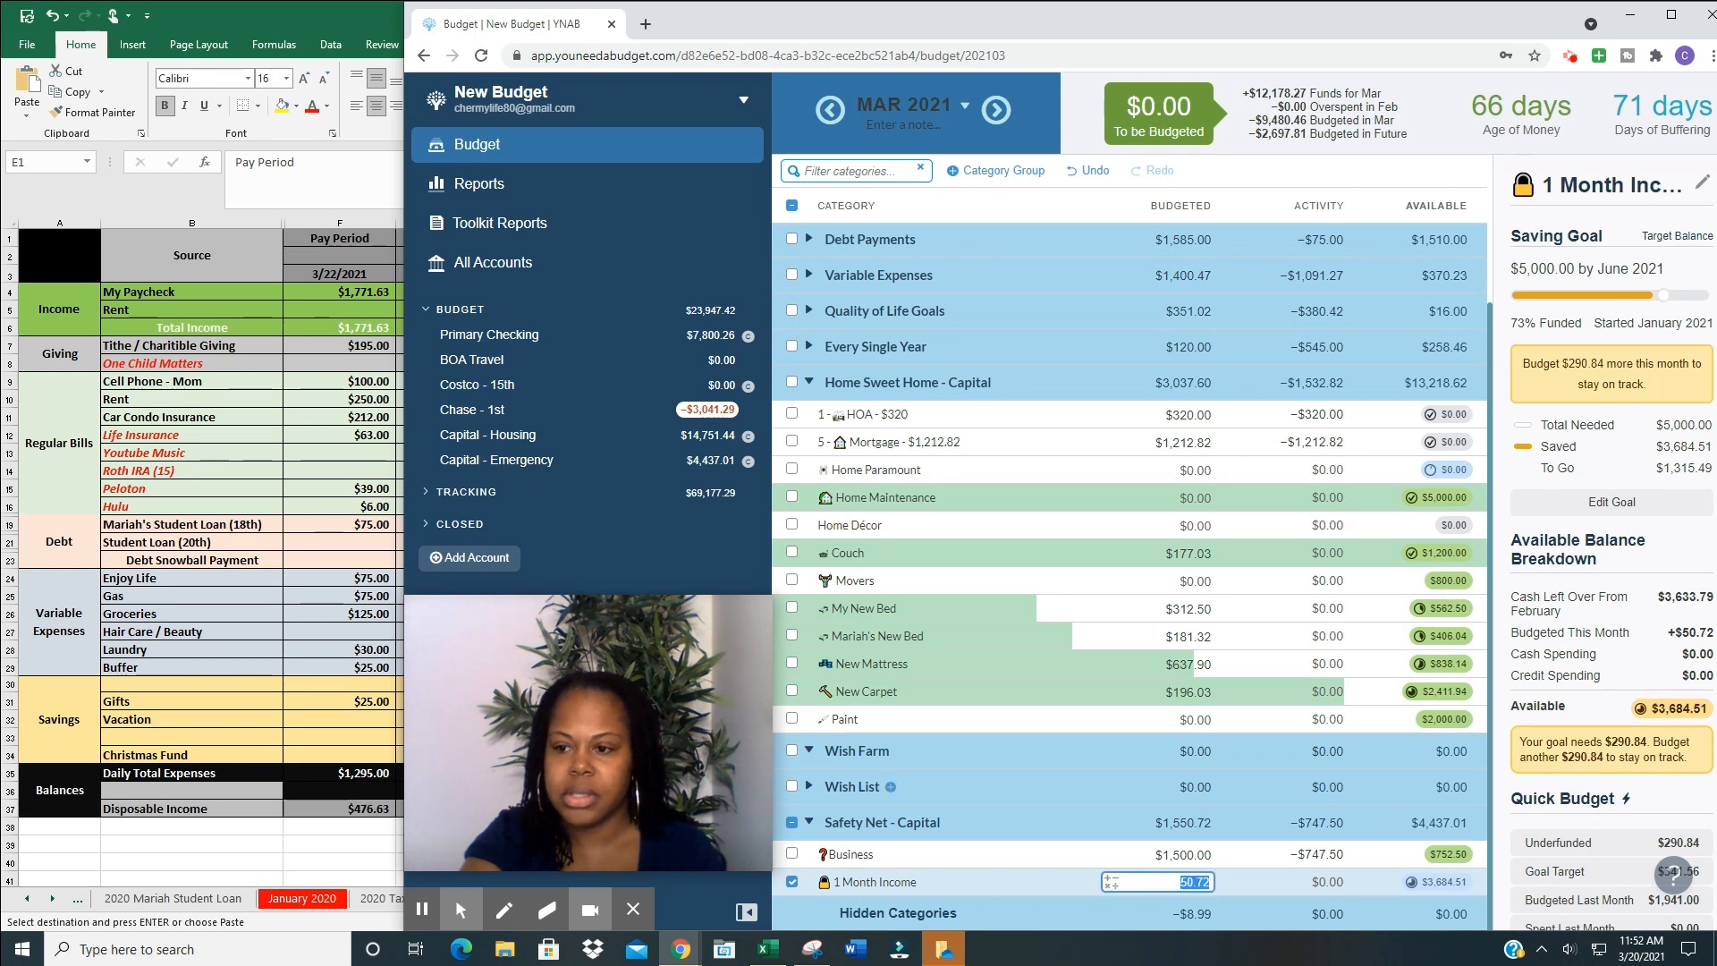
pyautogui.click(1614, 504)
pyautogui.click(1565, 416)
pyautogui.click(1565, 771)
pyautogui.click(1662, 495)
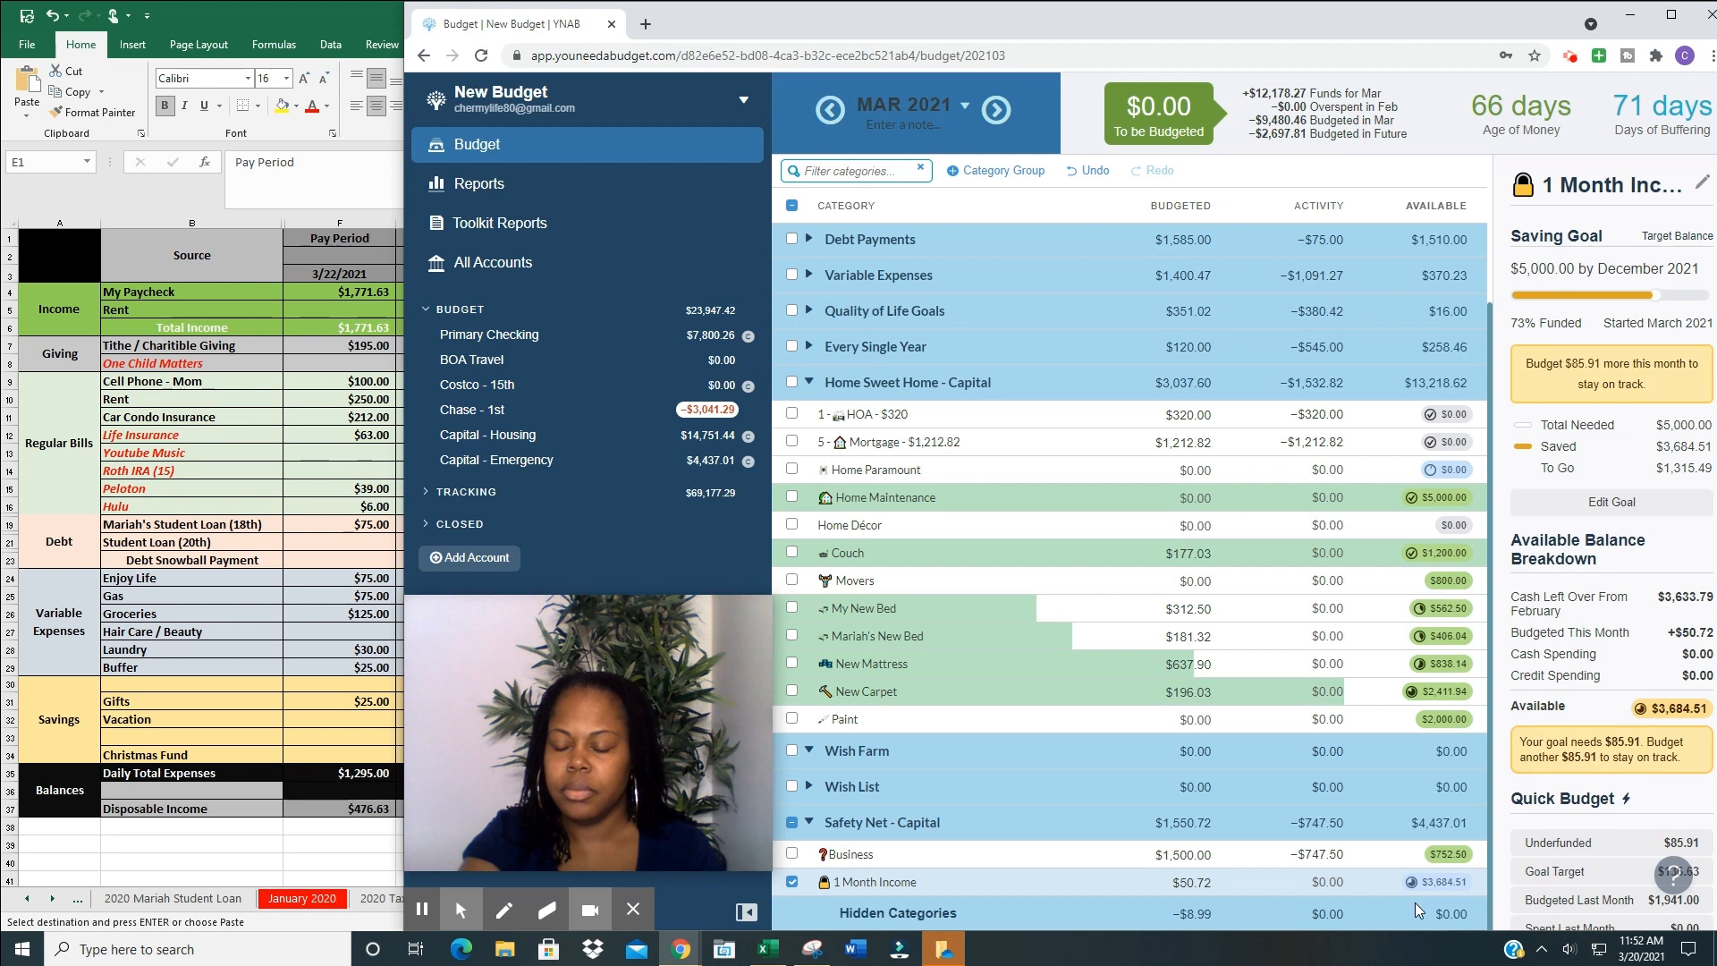
# - Collapse the Home Sweet Home - Capital group and expand Variable Expenses to review its category balances
pyautogui.click(1029, 861)
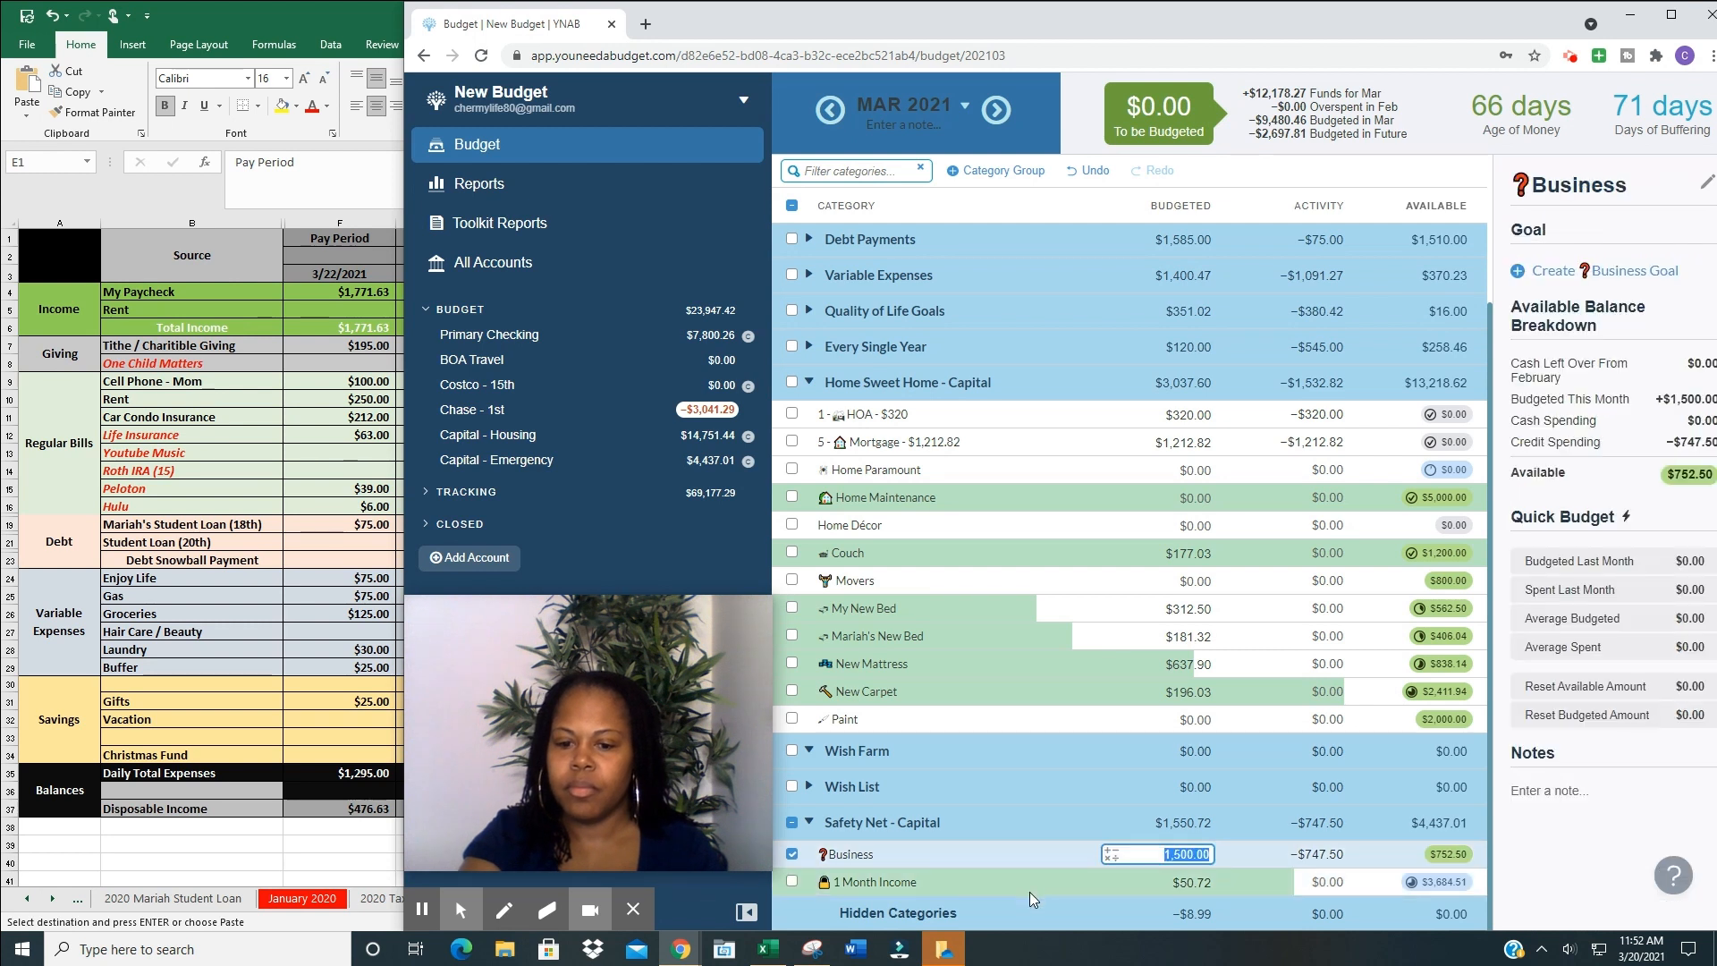
pyautogui.click(1165, 884)
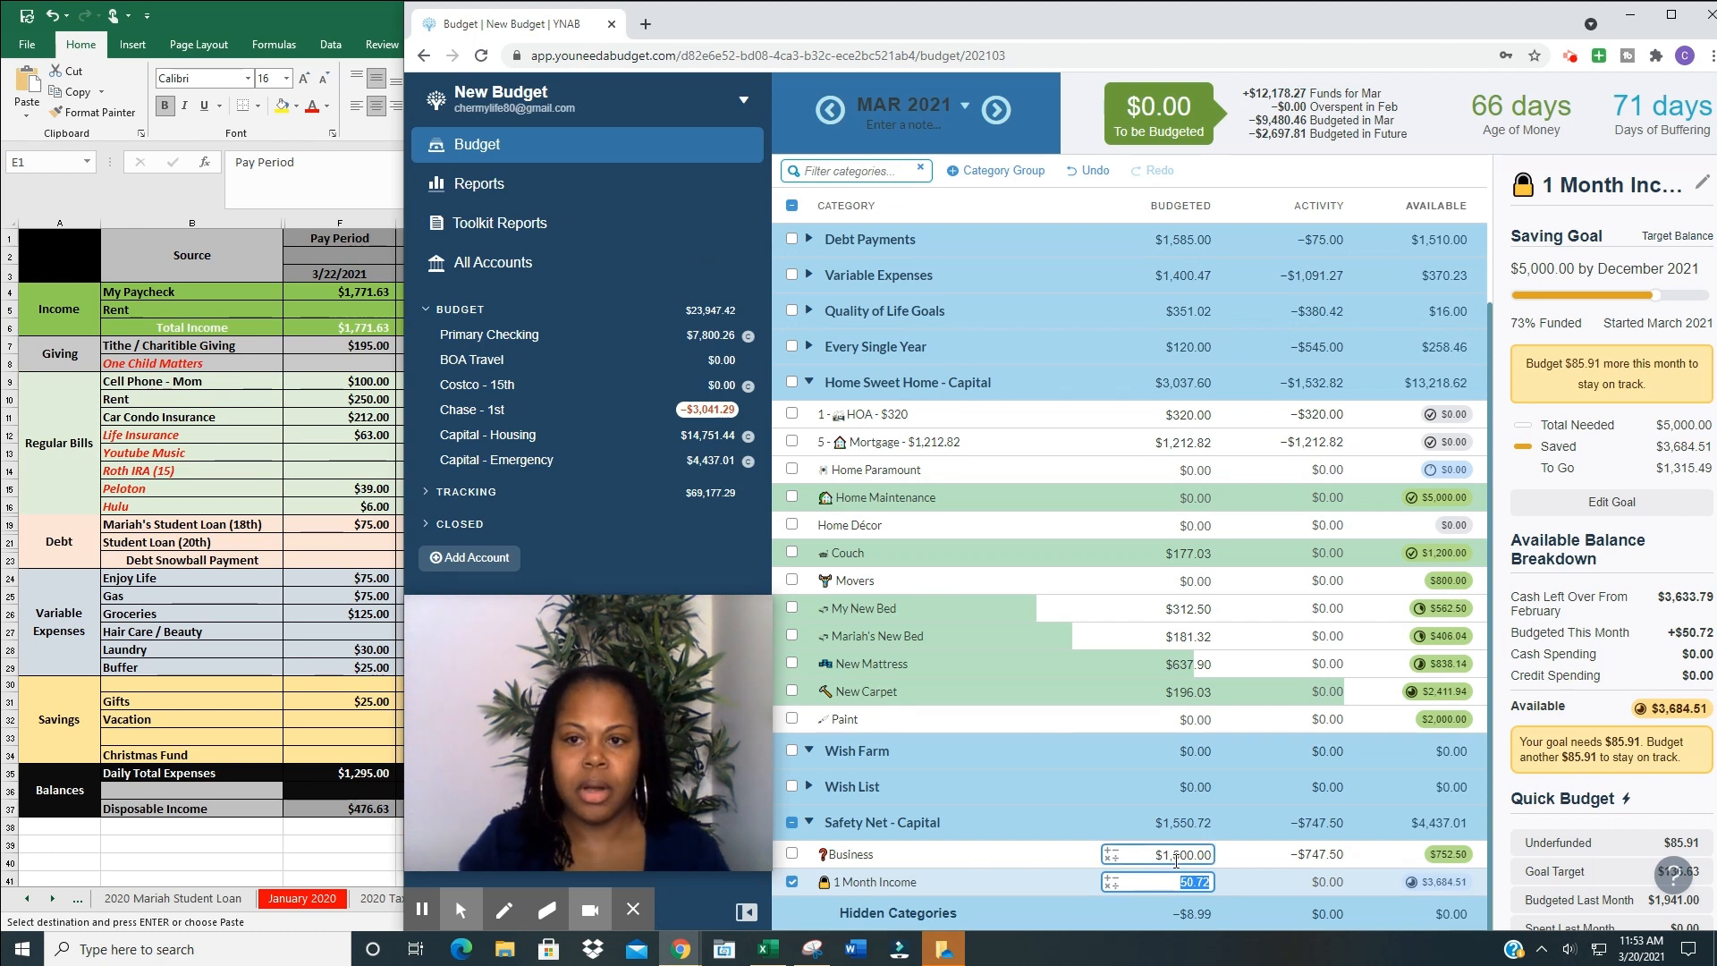
pyautogui.click(810, 382)
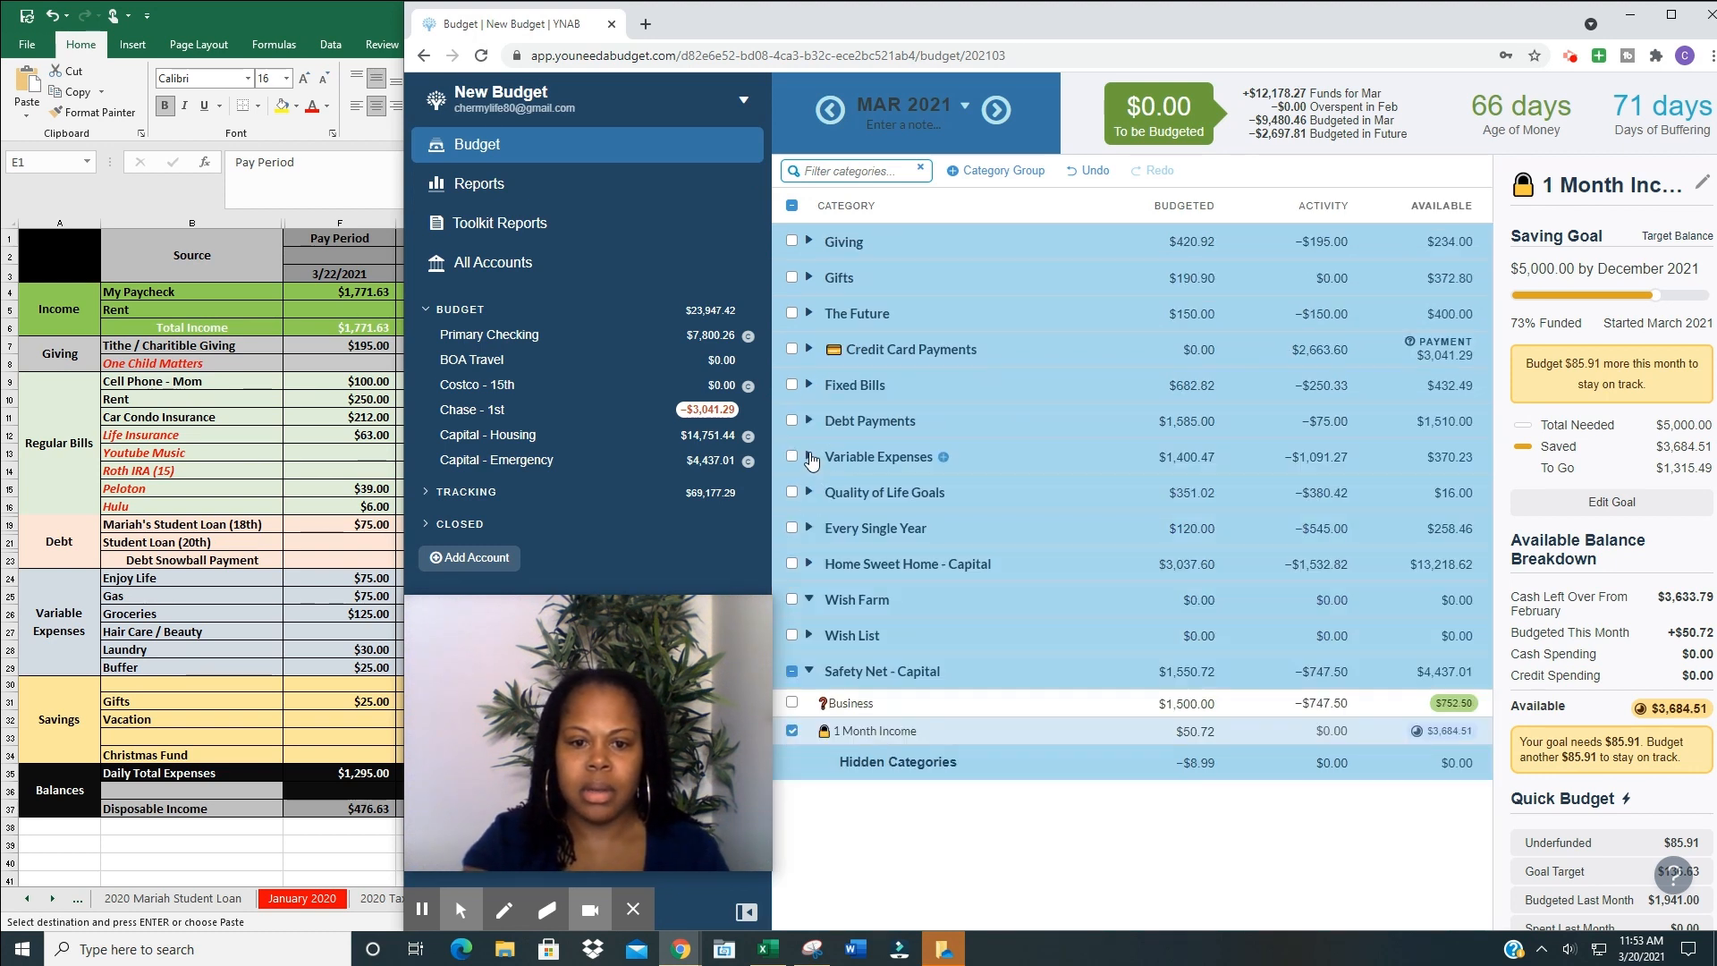
pyautogui.click(809, 456)
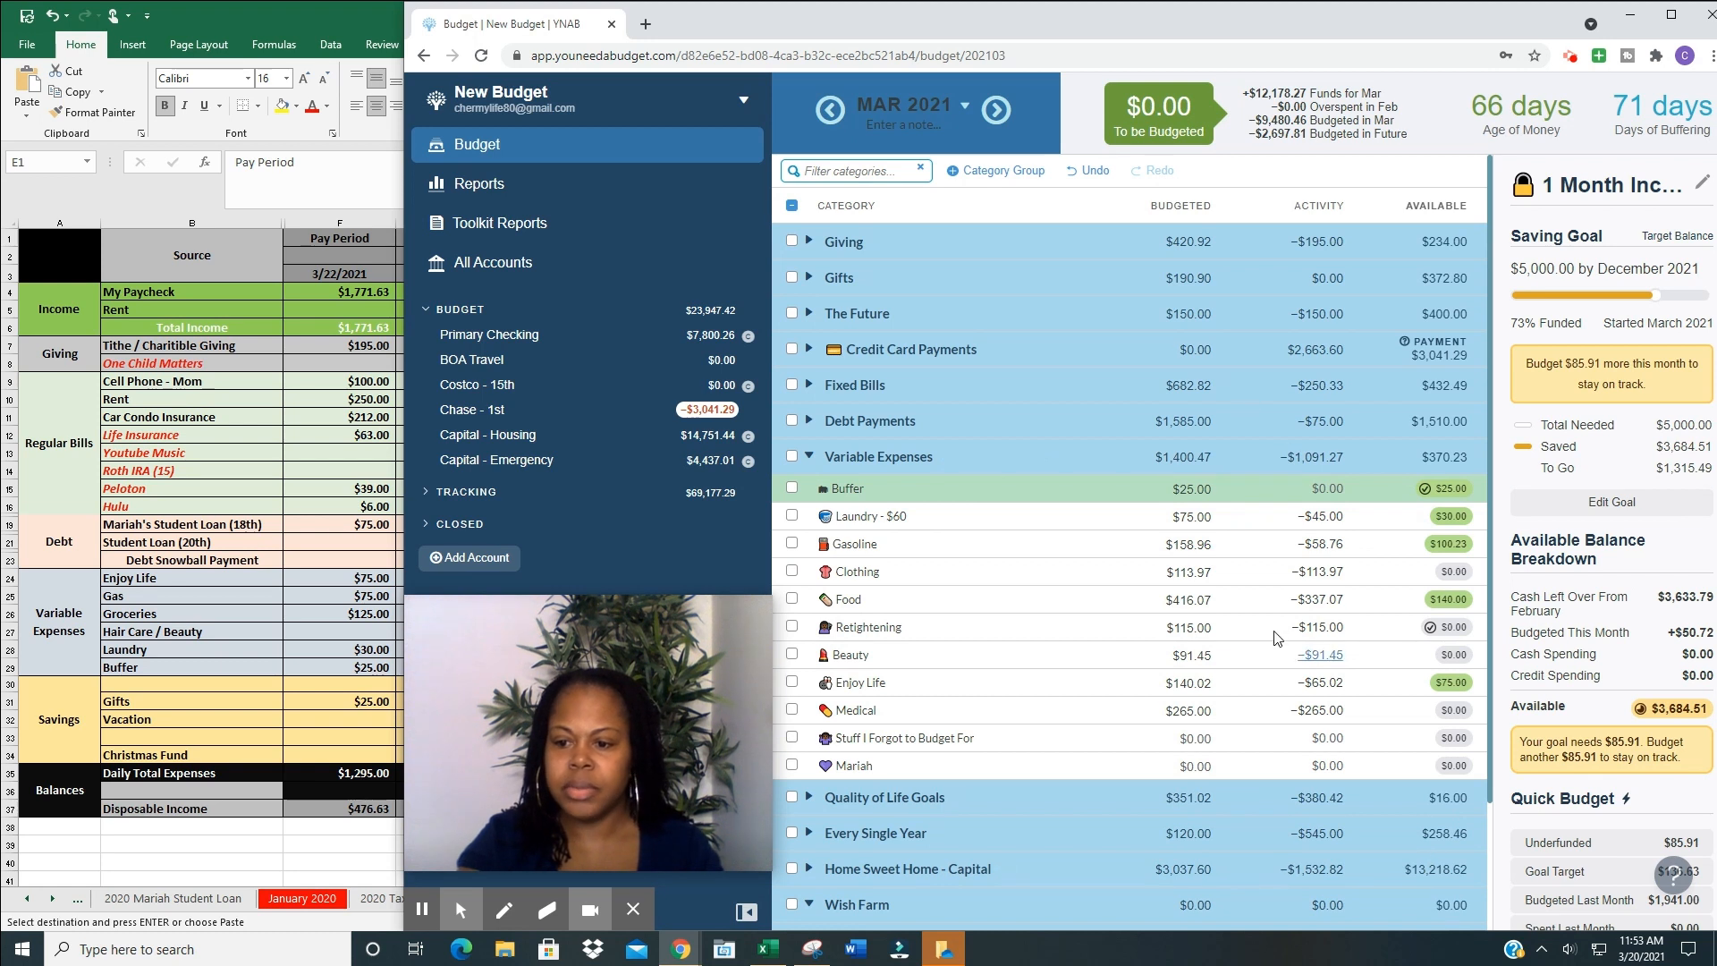